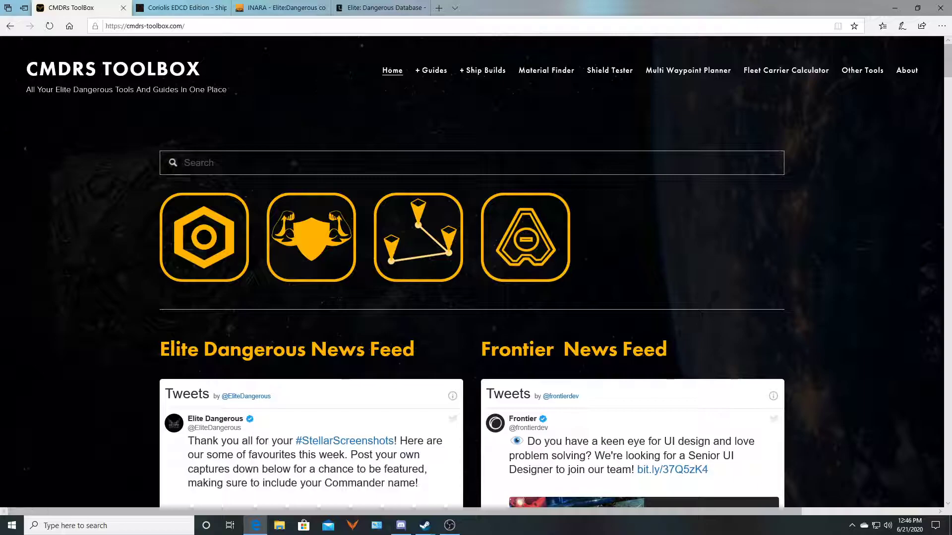
Look through the Elite Dangerous and Frontier news feeds on the CMDRs Toolbox home page.
scroll(127, 287, down, 15)
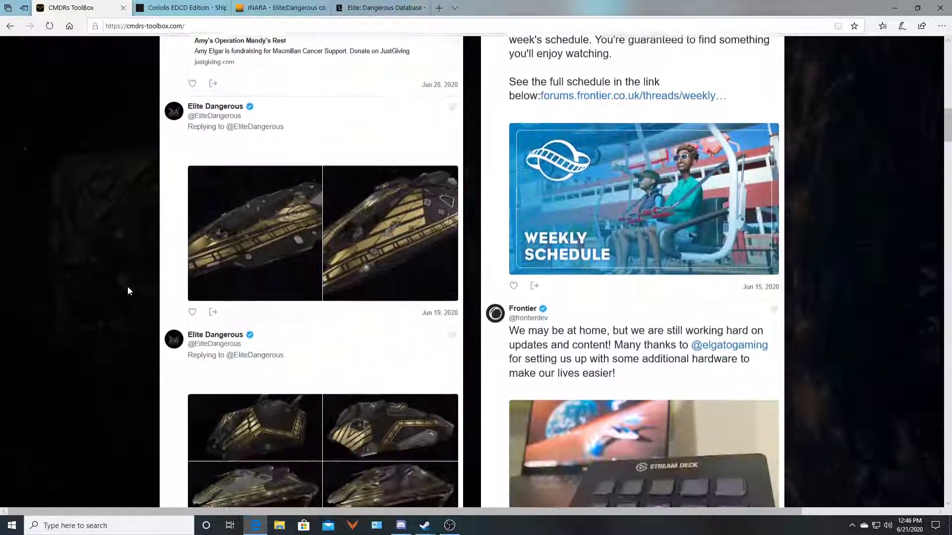
scroll(127, 286, down, 9)
scroll(127, 286, down, 7)
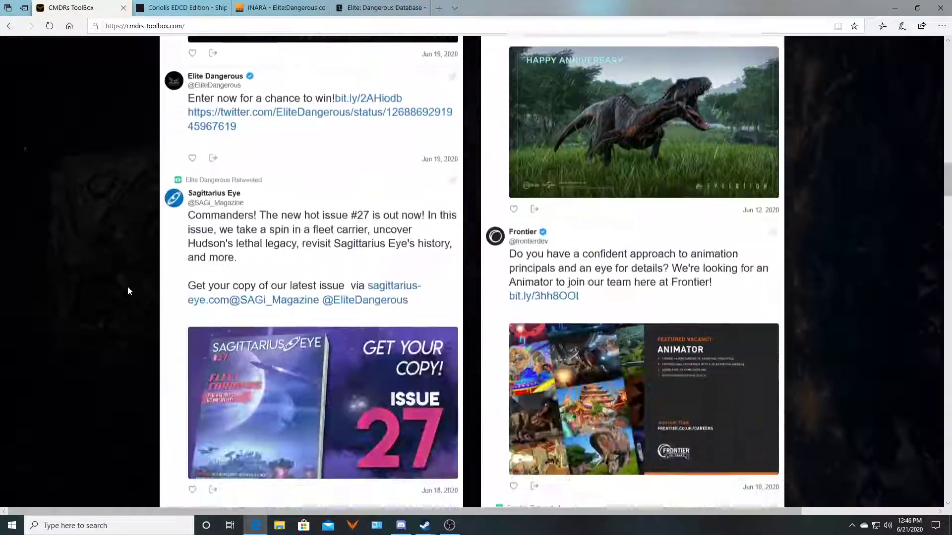
scroll(128, 291, down, 4)
scroll(128, 291, down, 7)
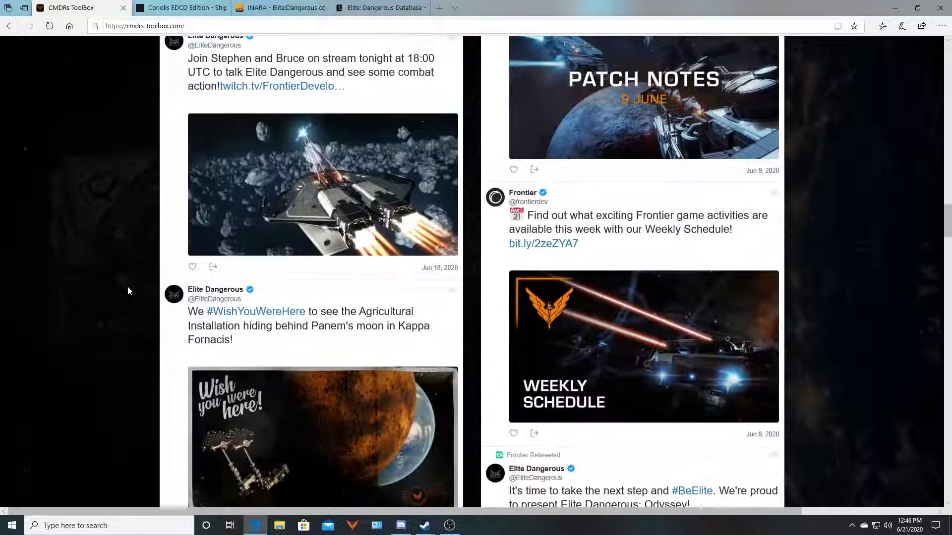
scroll(128, 291, up, 15)
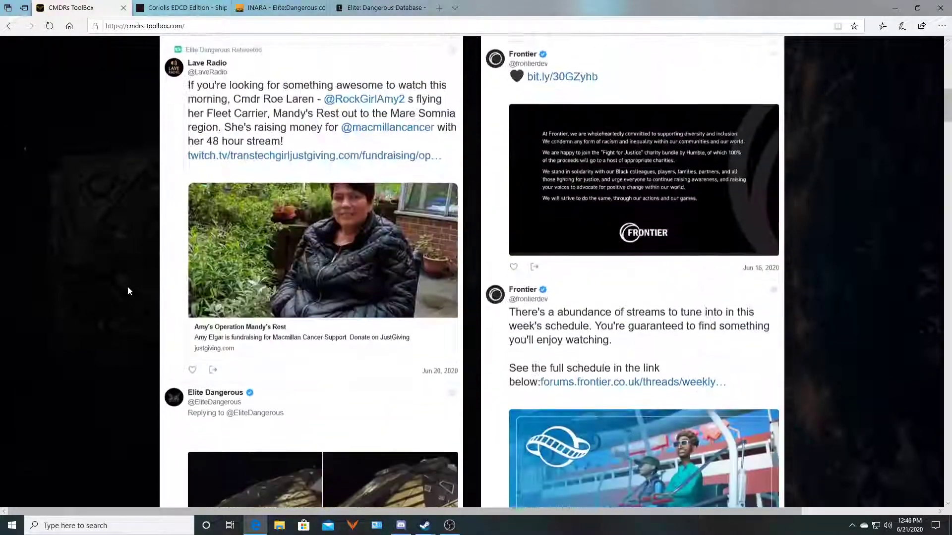
scroll(128, 291, up, 12)
Check the entries under Guides, and open the Shield Tester page to review its attacker and defender settings.
mouse_move(436, 80)
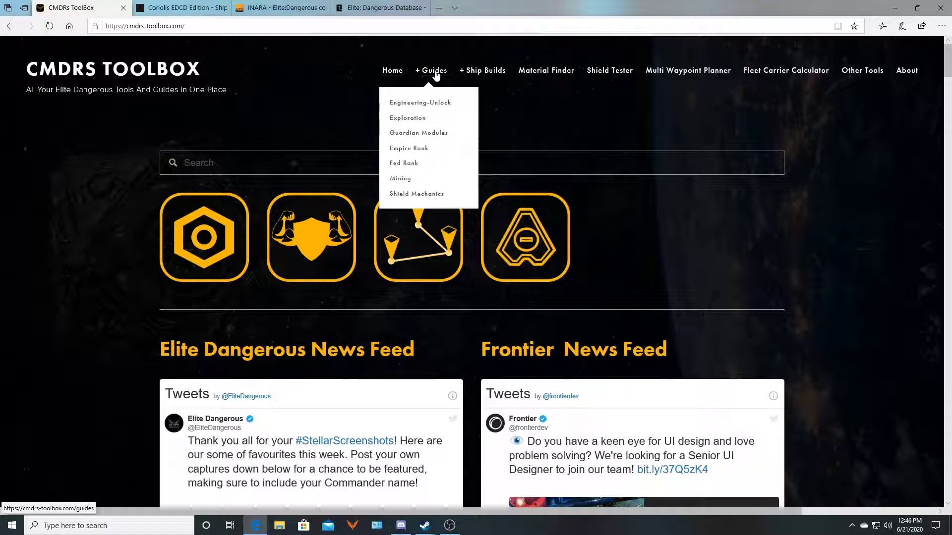
mouse_move(478, 74)
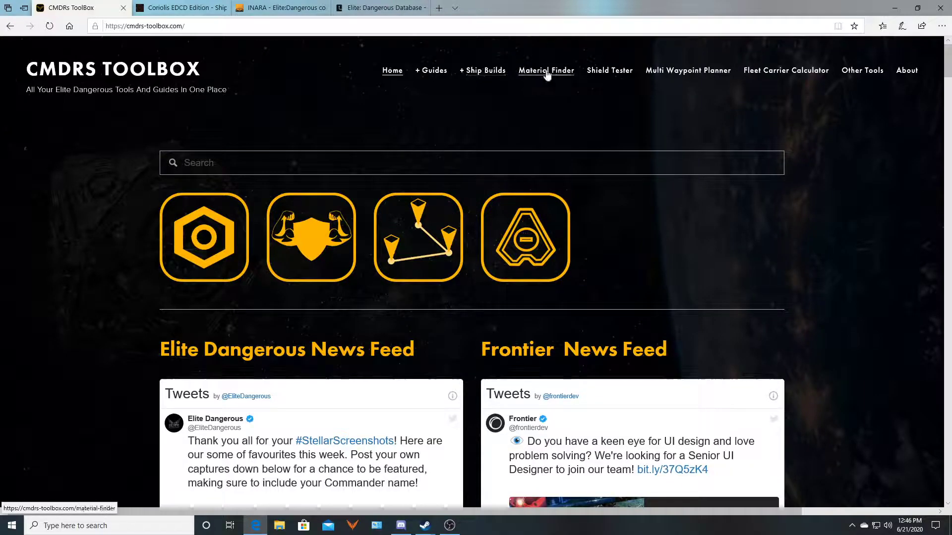
click(607, 76)
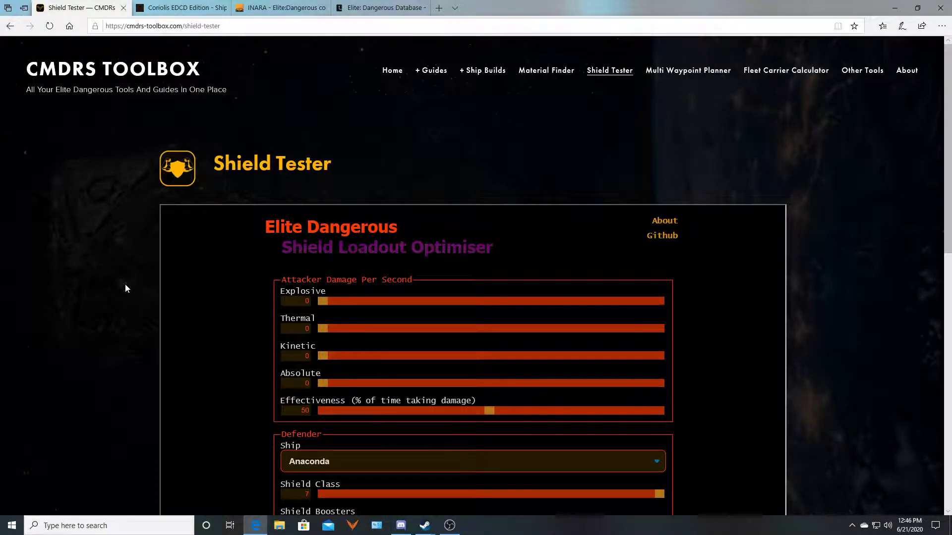
scroll(126, 289, down, 7)
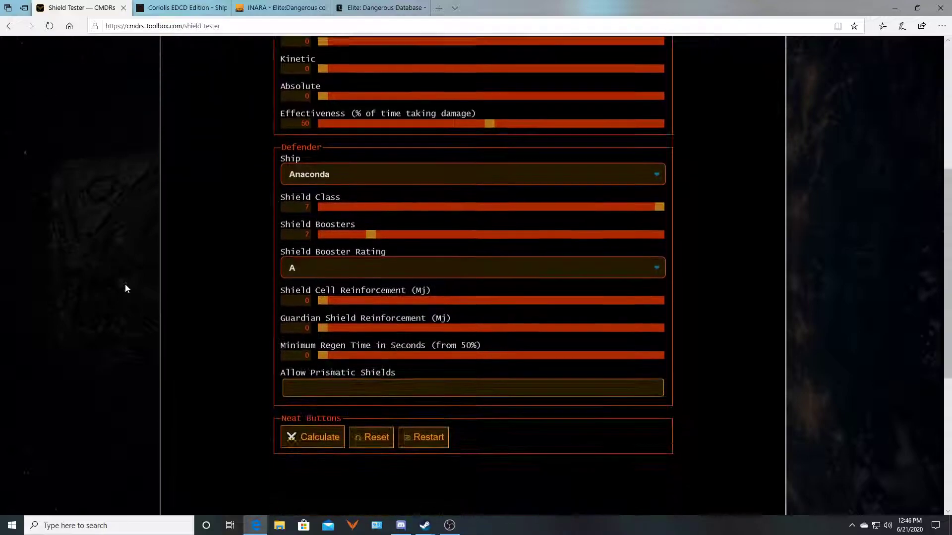
scroll(200, 332, up, 7)
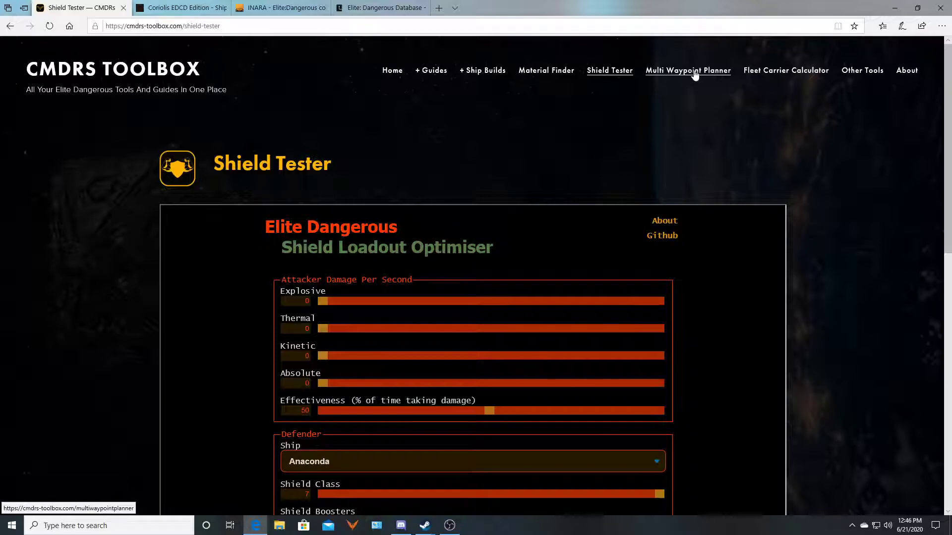
View the Multi Waypoint Planner page, and open the Fleet Carrier Calculator to examine its module table and cost totals.
click(695, 71)
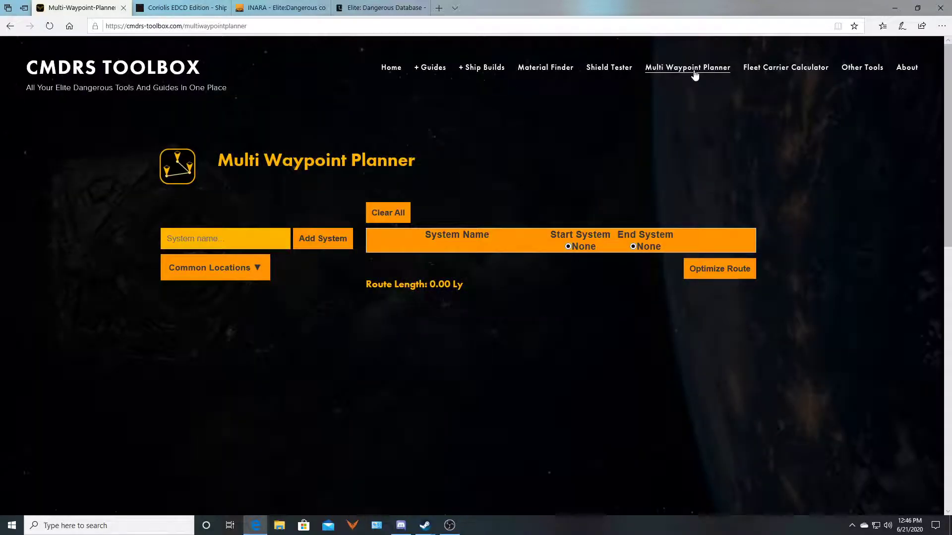
click(764, 72)
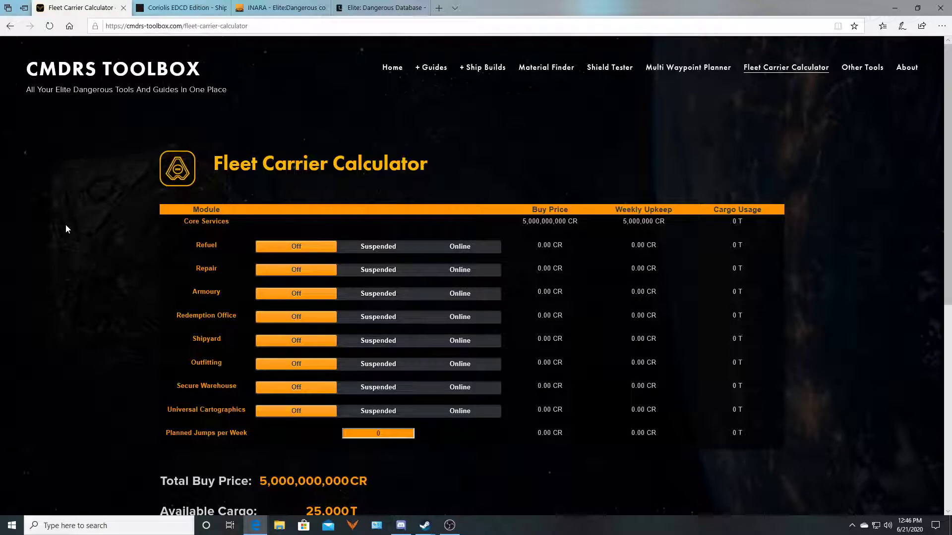
scroll(77, 224, down, 2)
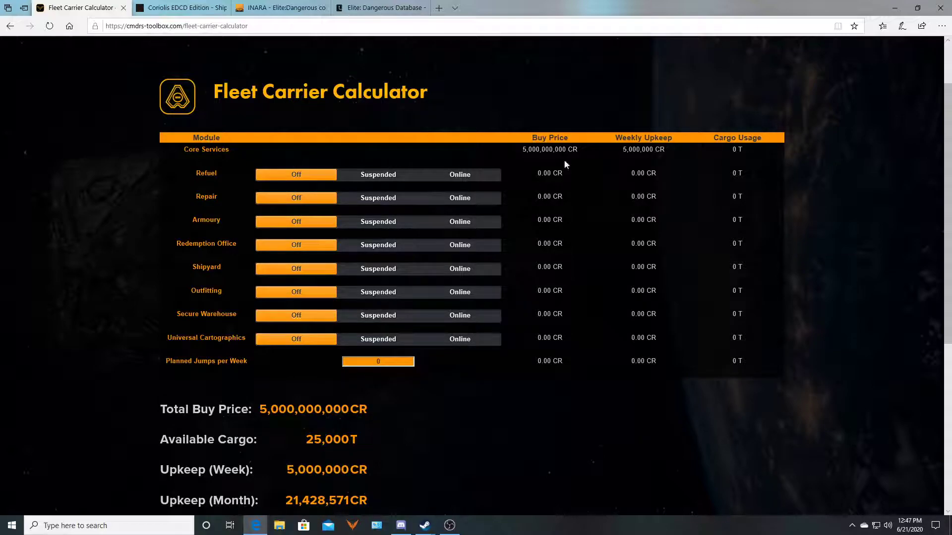
scroll(67, 298, down, 2)
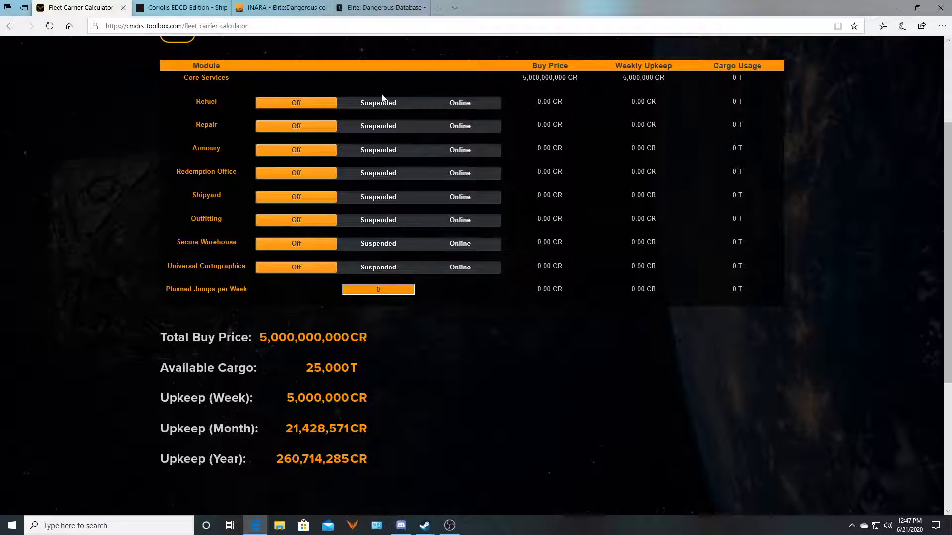
Try Refuel as Online and Repair as Online and Suspended in the carrier calculator, returning both modules to Off.
click(460, 104)
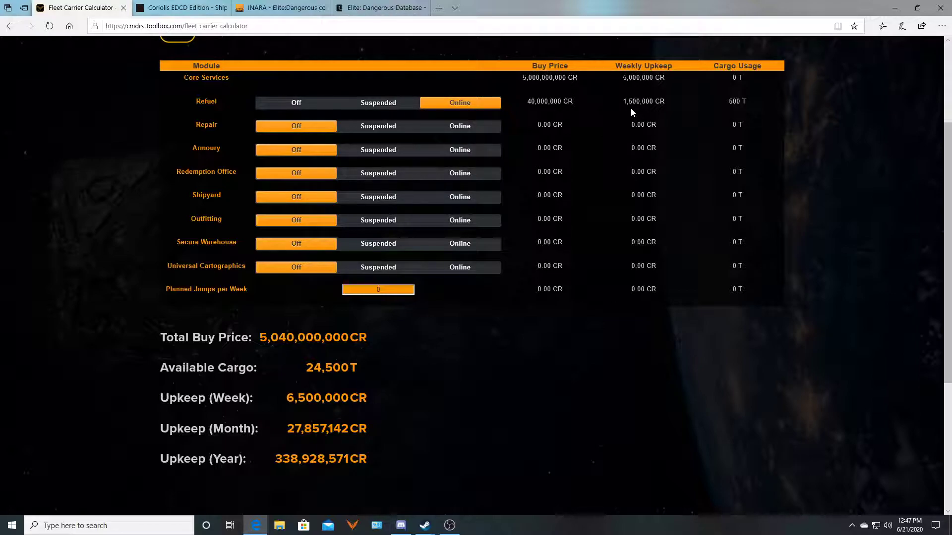
click(461, 127)
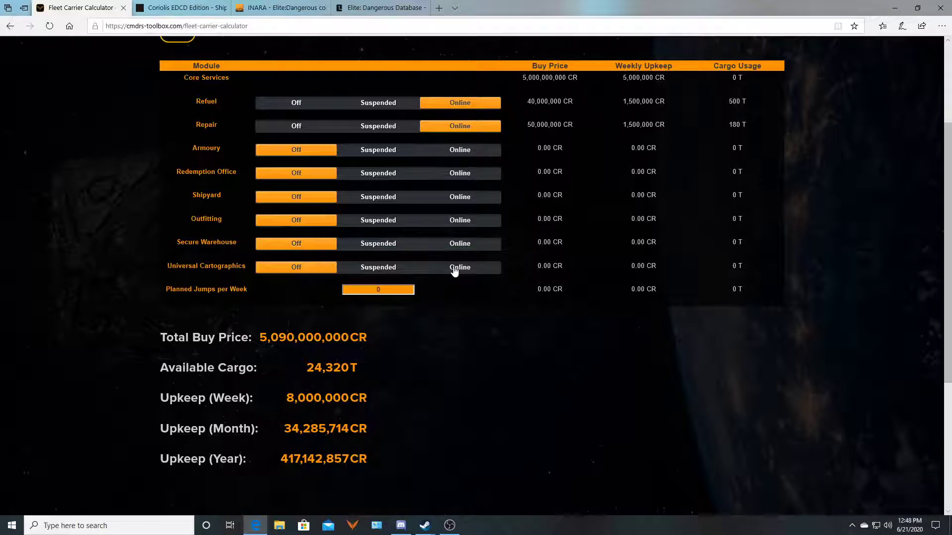
click(308, 130)
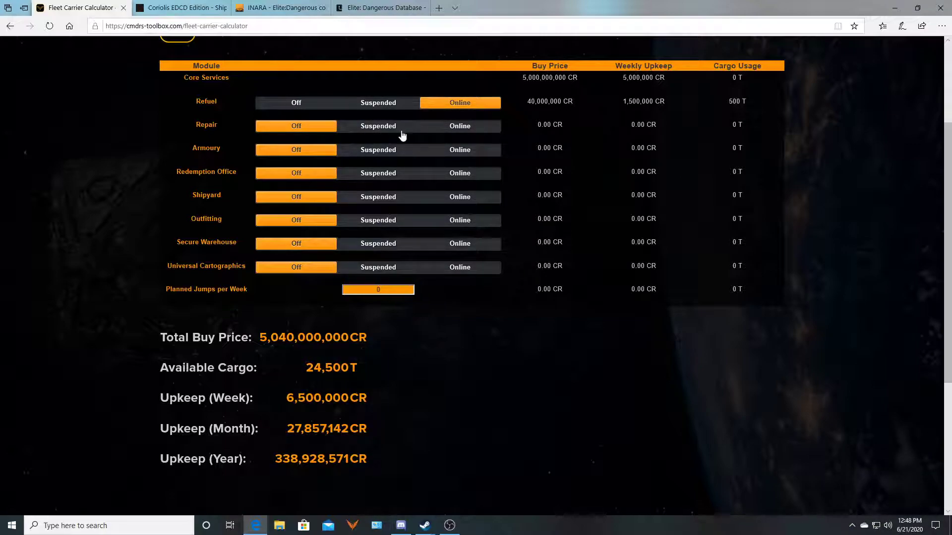
click(379, 129)
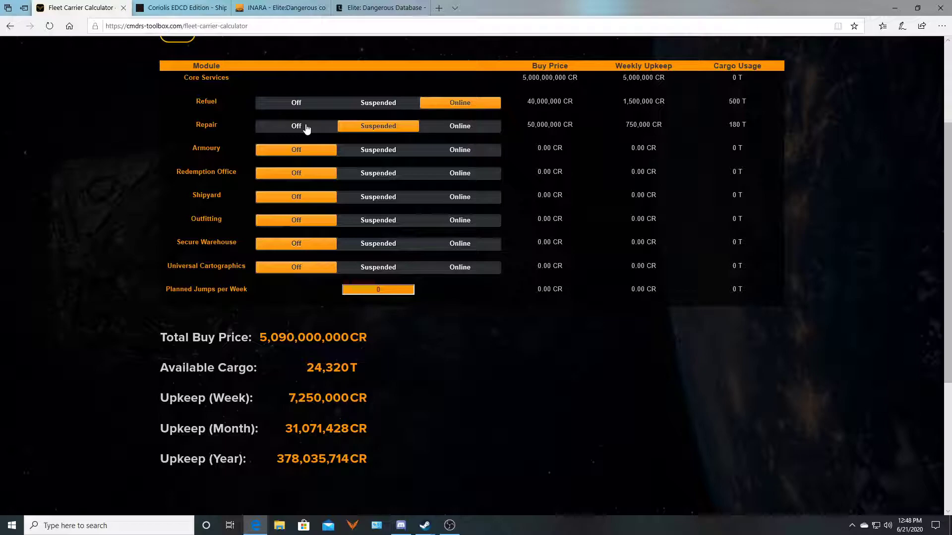
click(307, 129)
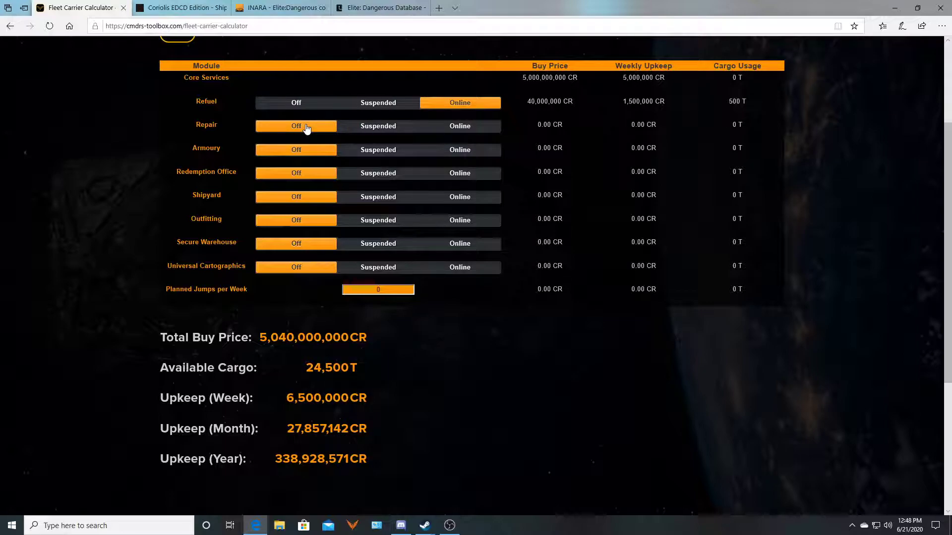
click(305, 107)
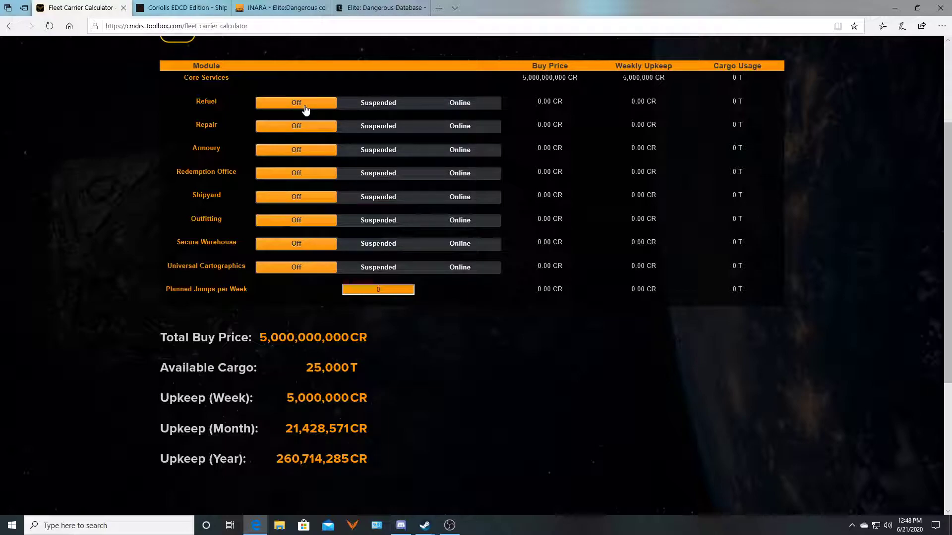
Set the Universal Cartographics, Refuel and Repair modules to Online in the carrier calculator.
click(466, 268)
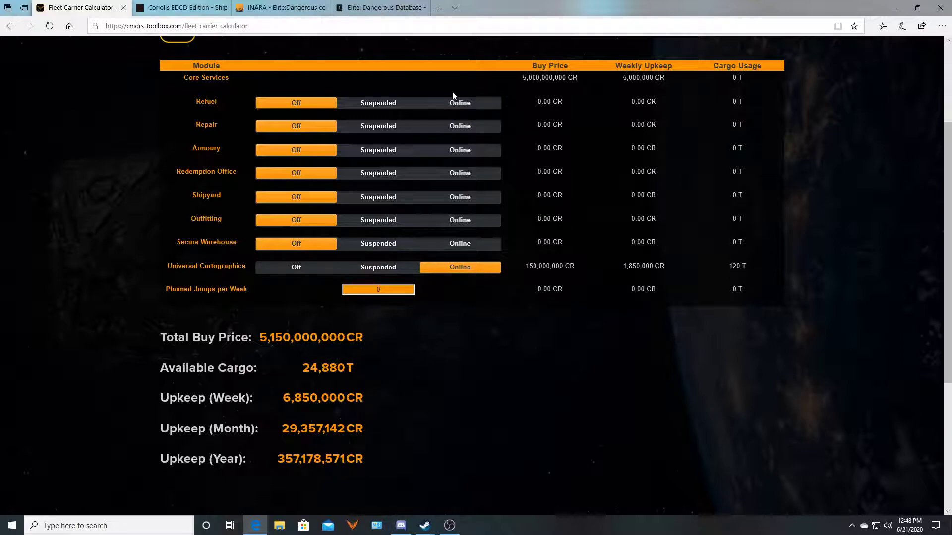
click(458, 103)
click(457, 132)
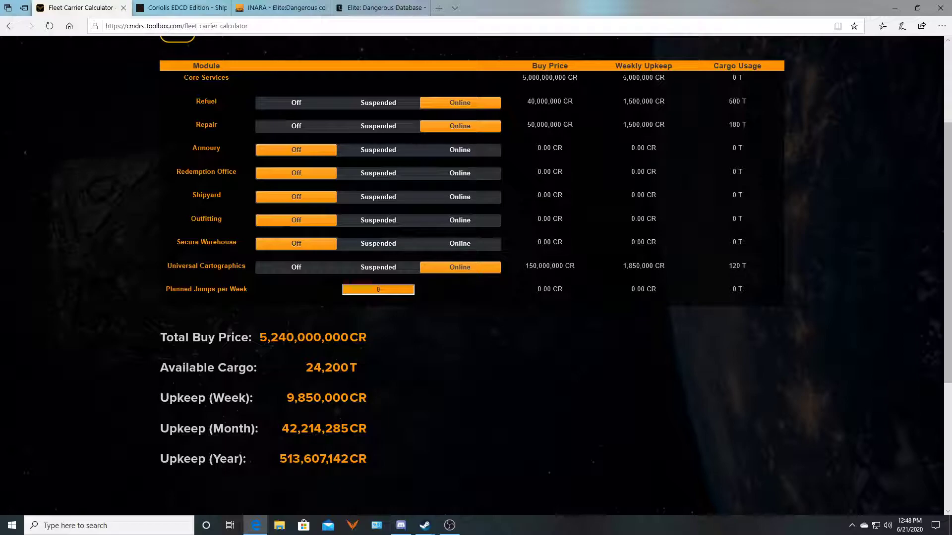
Switch the Universal Cartographics, Refuel and Repair modules back to Off.
click(291, 268)
click(293, 104)
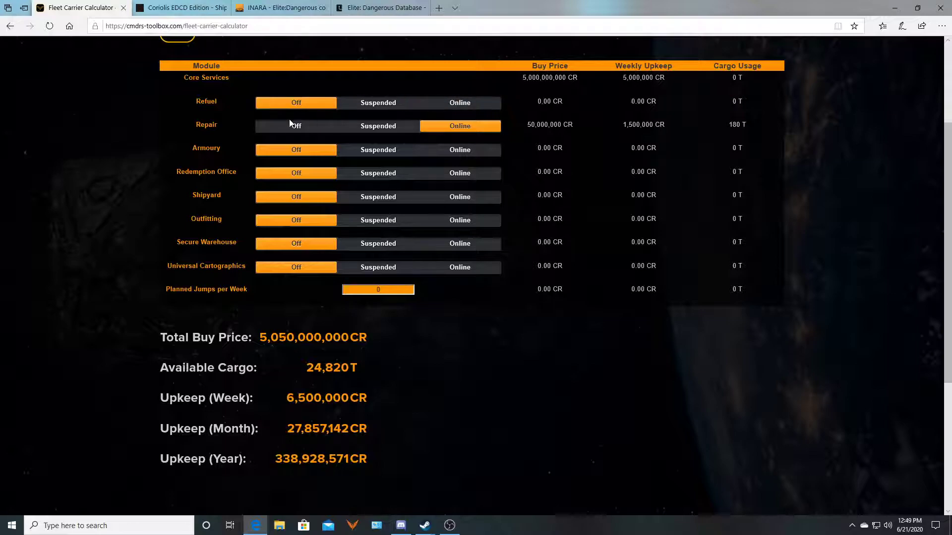
click(293, 126)
Open the Other Tools page and read through its list of recommended tools, from EDDB to The Hull Seals.
scroll(46, 238, up, 1)
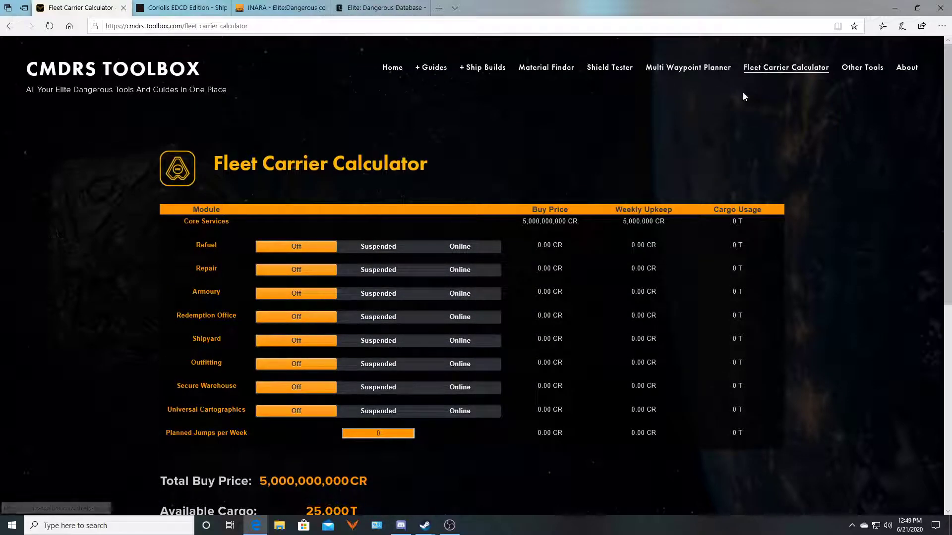
click(865, 69)
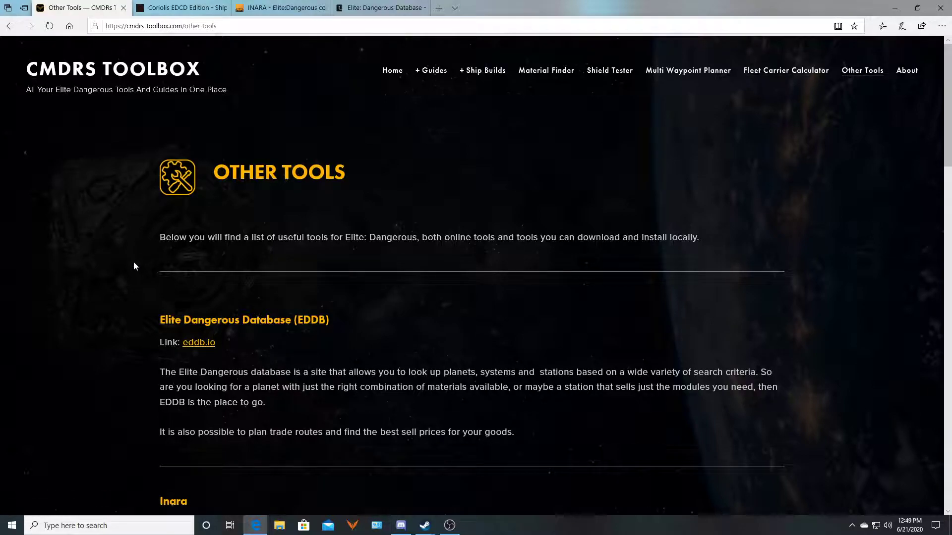
scroll(134, 267, down, 4)
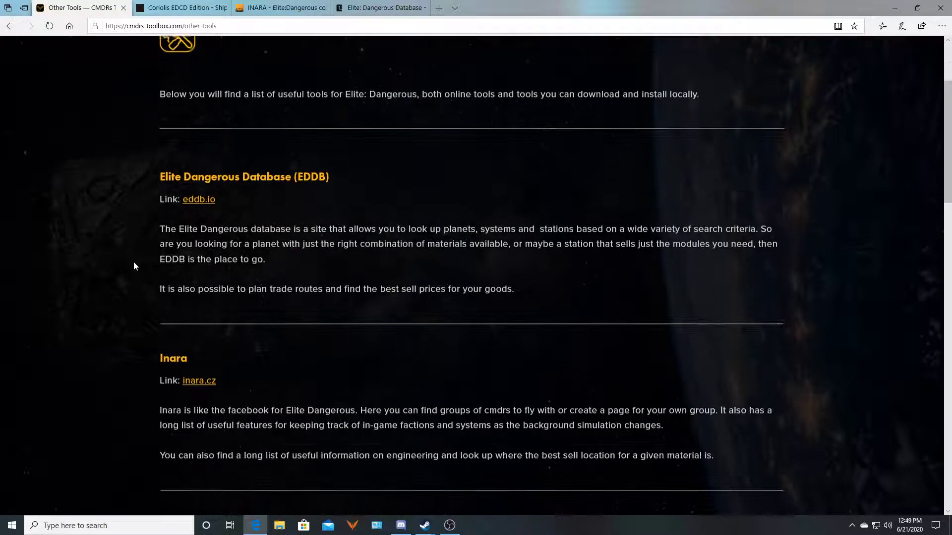
scroll(134, 266, down, 4)
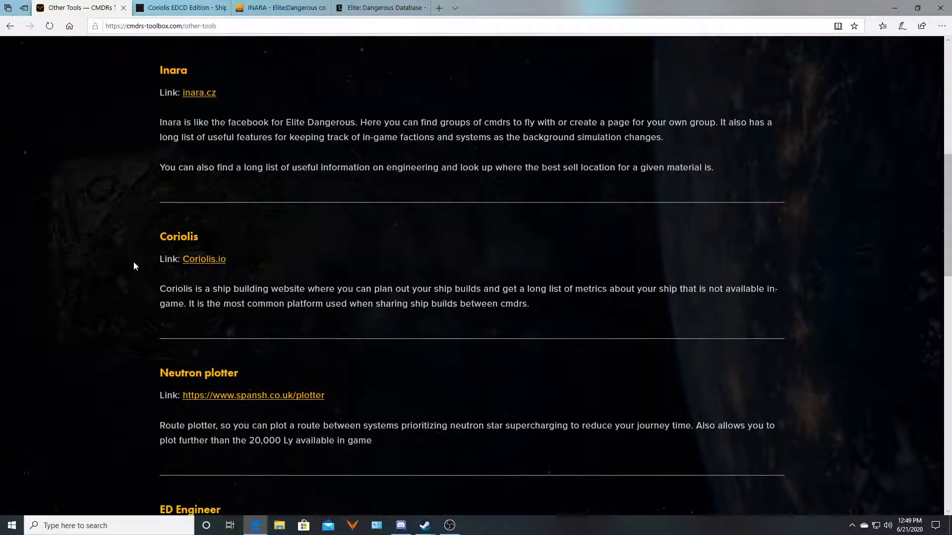
scroll(134, 266, down, 3)
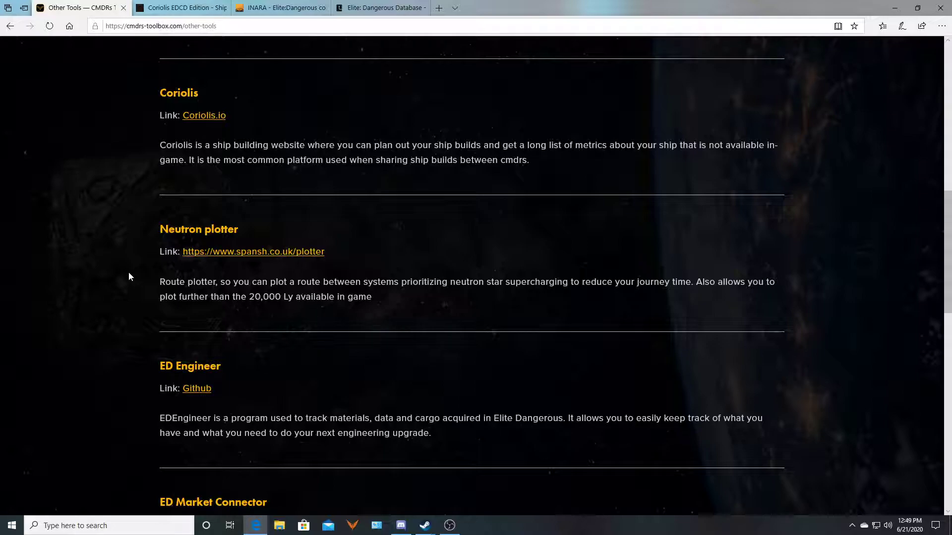
scroll(129, 272, down, 7)
scroll(129, 273, down, 6)
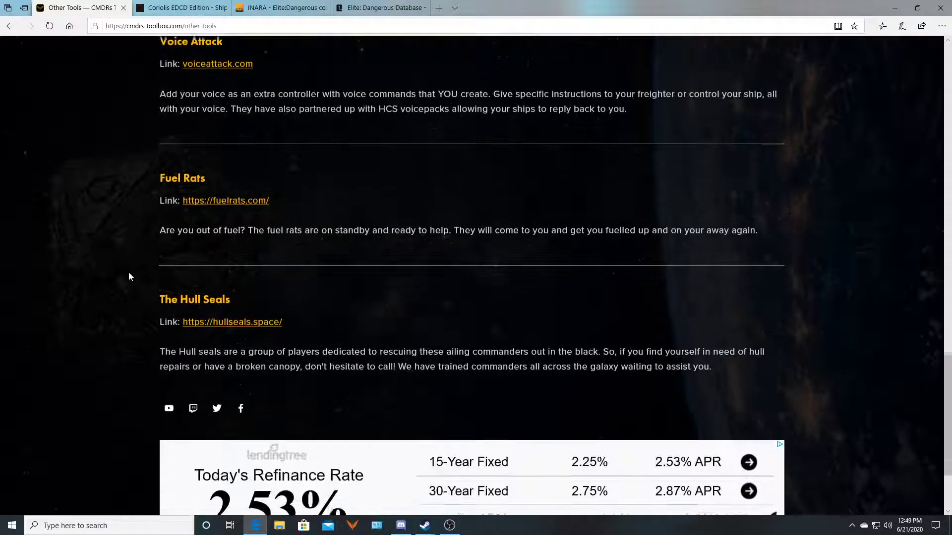
scroll(129, 276, down, 2)
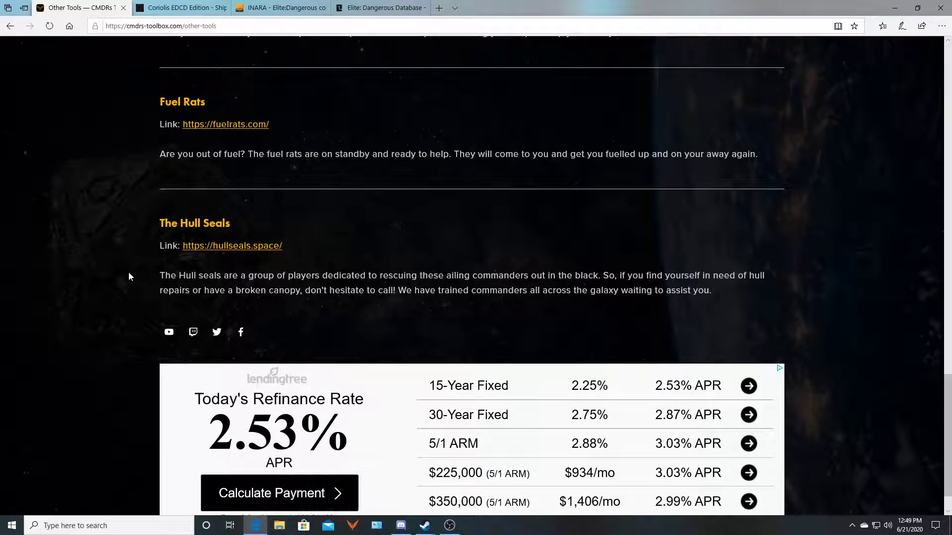
scroll(162, 202, down, 1)
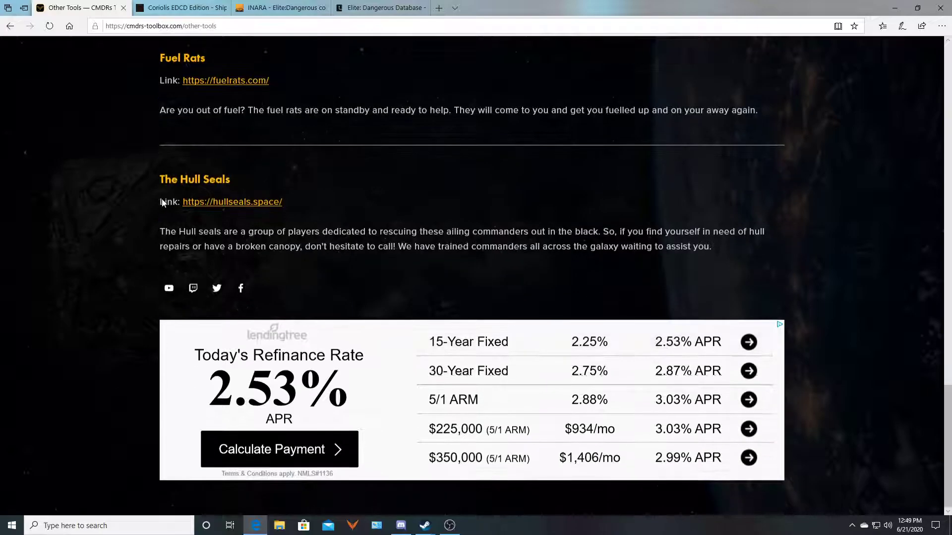
scroll(162, 202, up, 20)
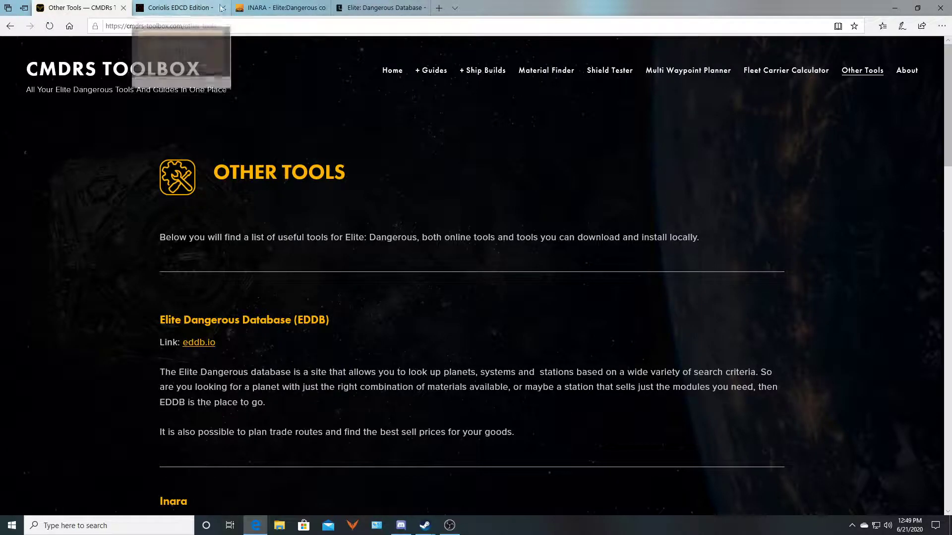
Open EDDB's Find Commodity page and view the available landing pad size options without changing the selection.
mouse_move(283, 6)
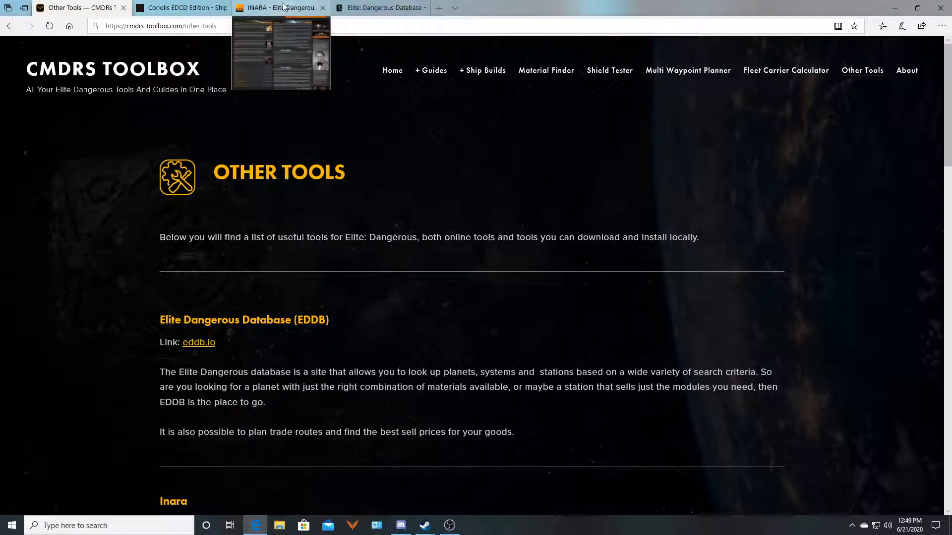
click(367, 10)
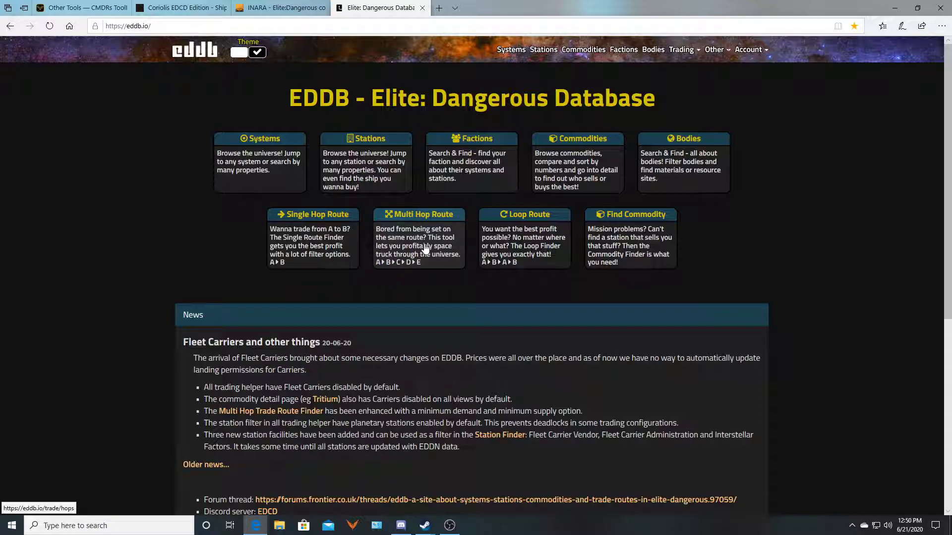
click(644, 242)
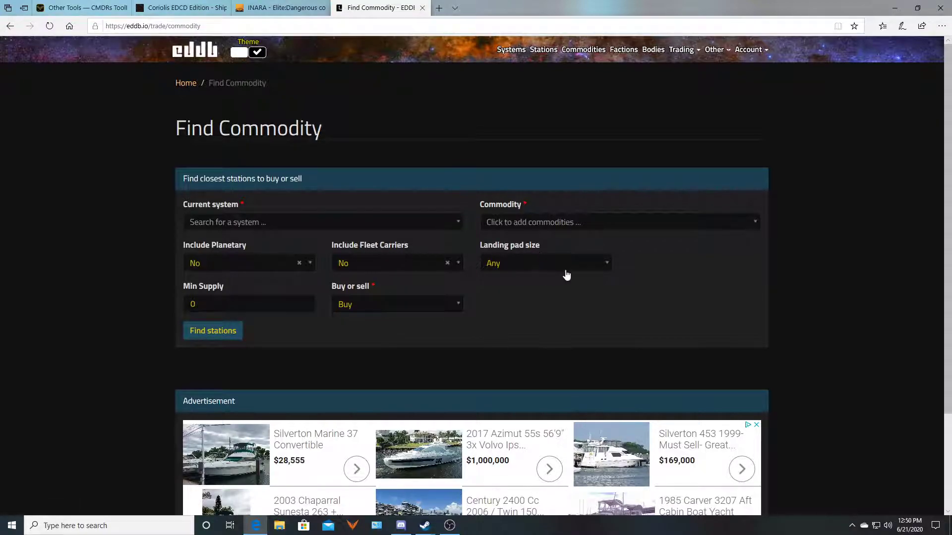
click(608, 263)
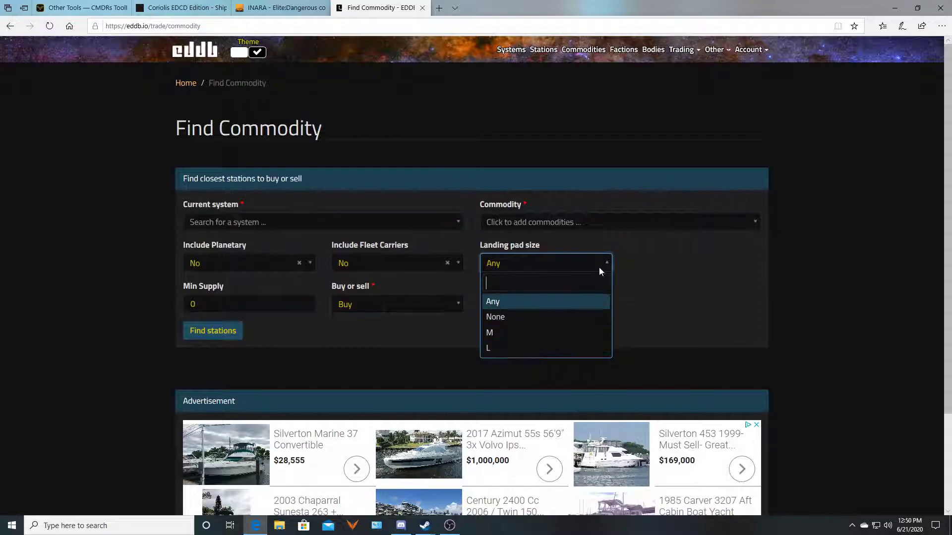
click(653, 268)
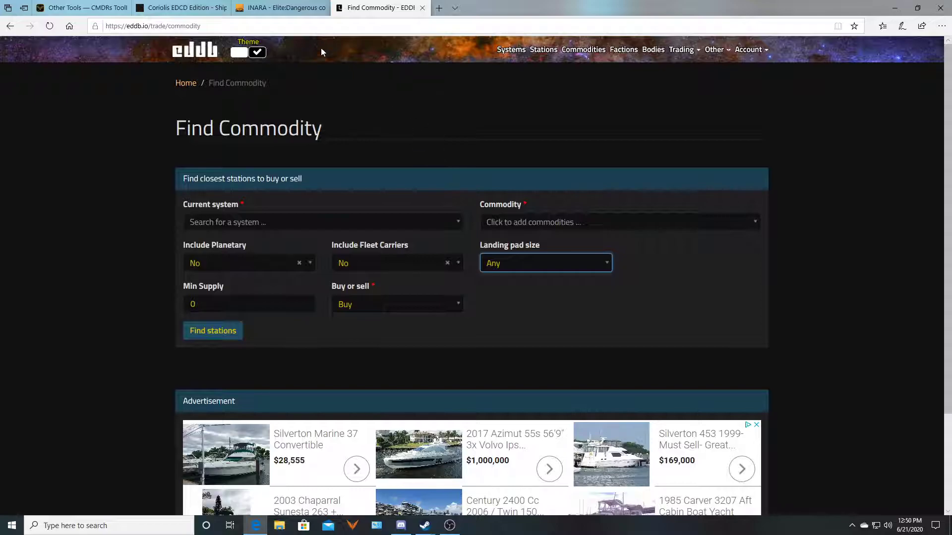
Switch to the INARA site, open its Market page and look over the station's trade and goods tables.
click(276, 11)
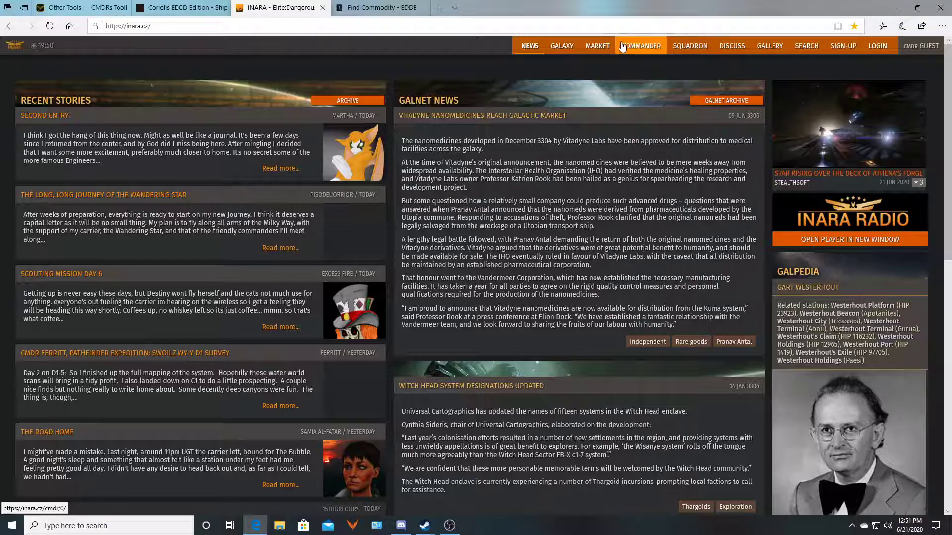
click(594, 46)
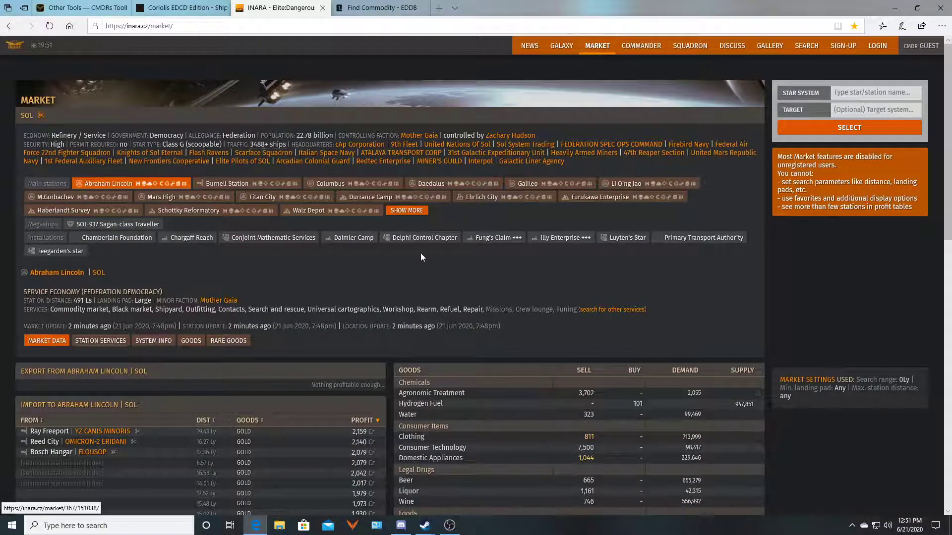
scroll(412, 258, down, 4)
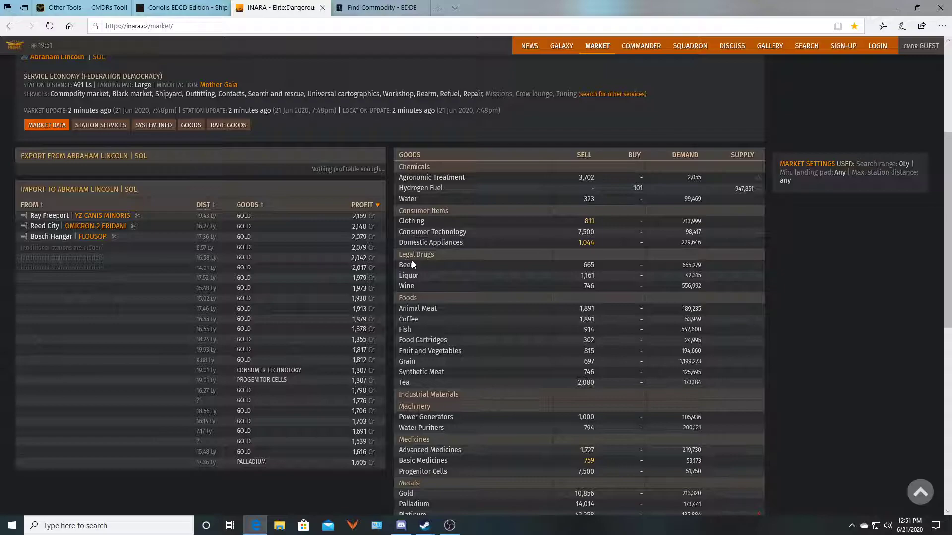
scroll(412, 260, up, 4)
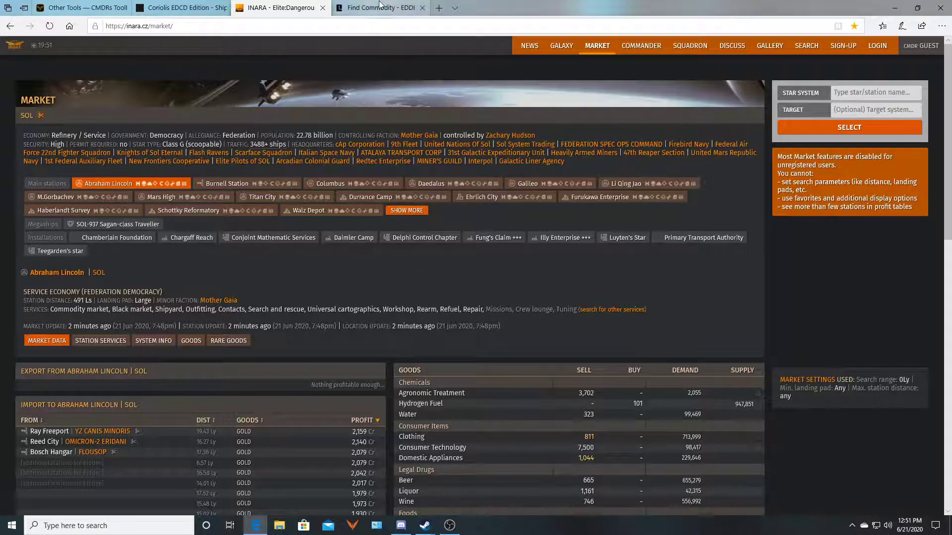
Open the saved Miner's Tool favorite in a new browser tab.
mouse_move(380, 10)
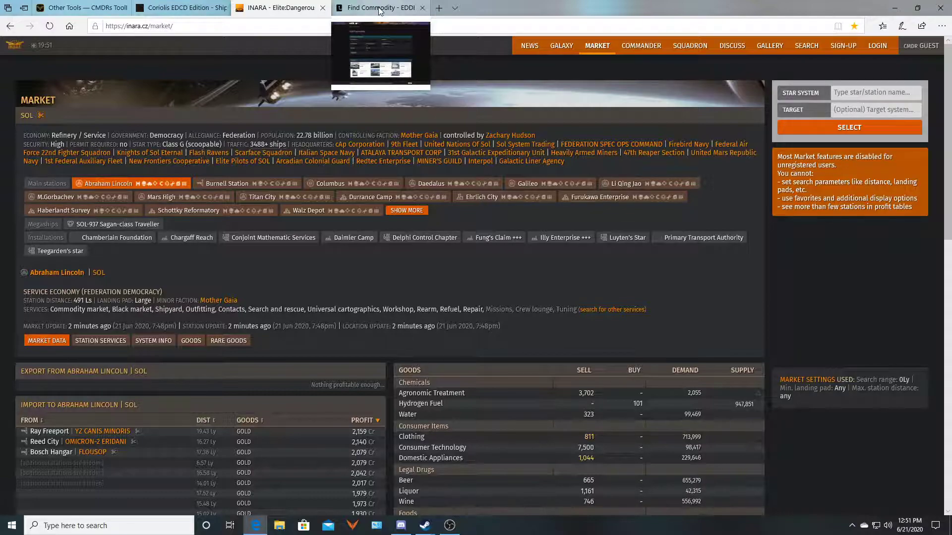
click(380, 10)
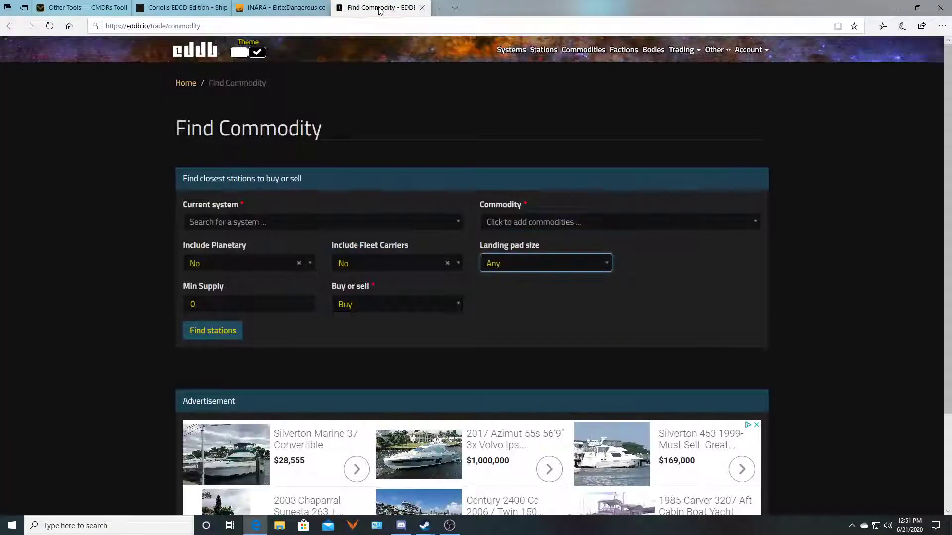
click(439, 8)
click(883, 25)
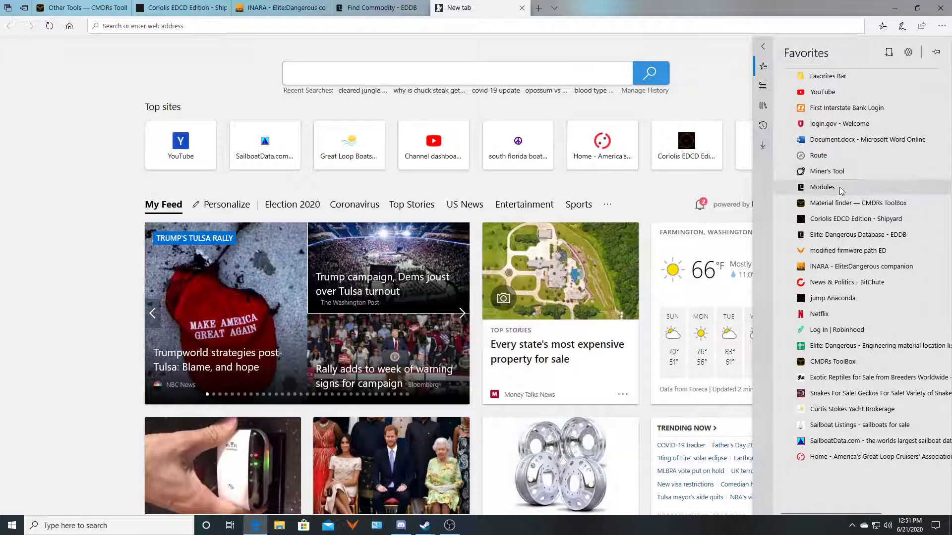
click(827, 172)
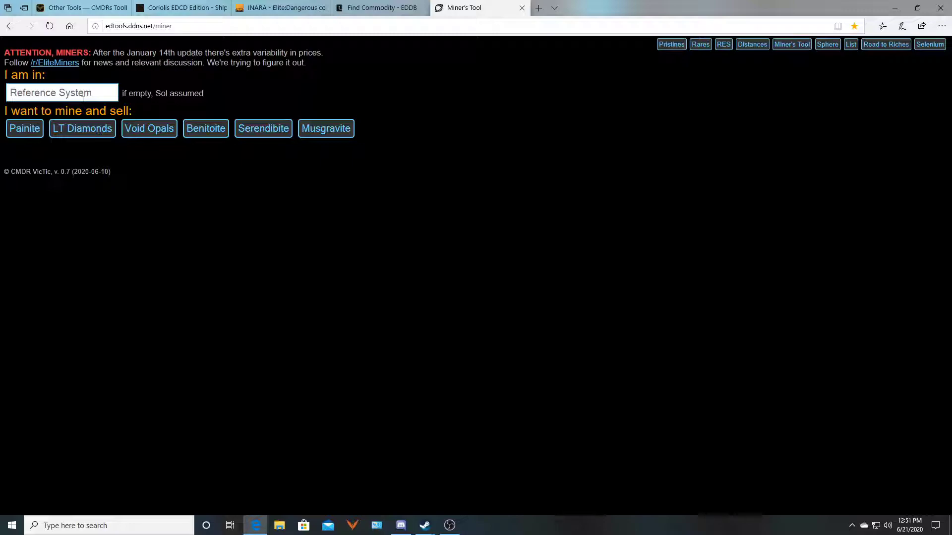
List where to mine and sell LT Diamonds relative to Sol and look through the results.
click(79, 130)
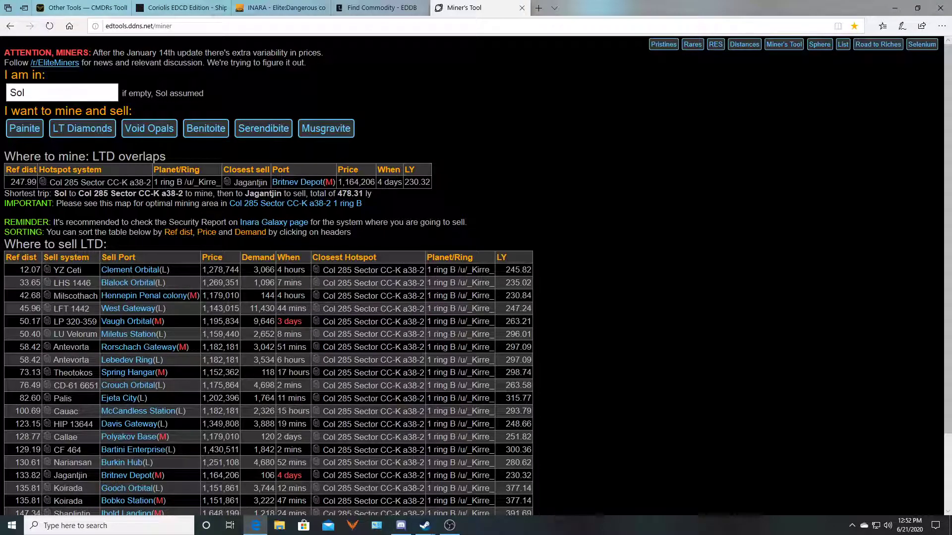
scroll(589, 294, down, 3)
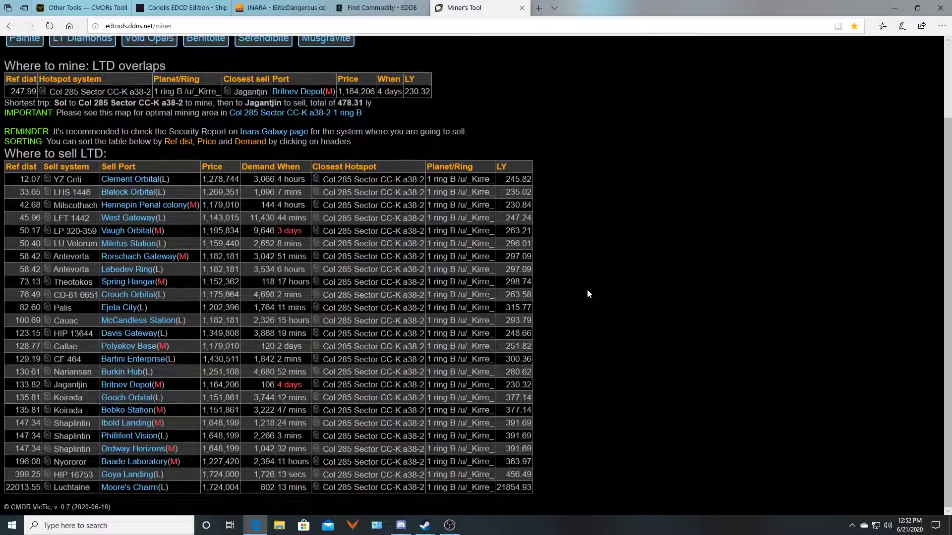
scroll(589, 294, up, 3)
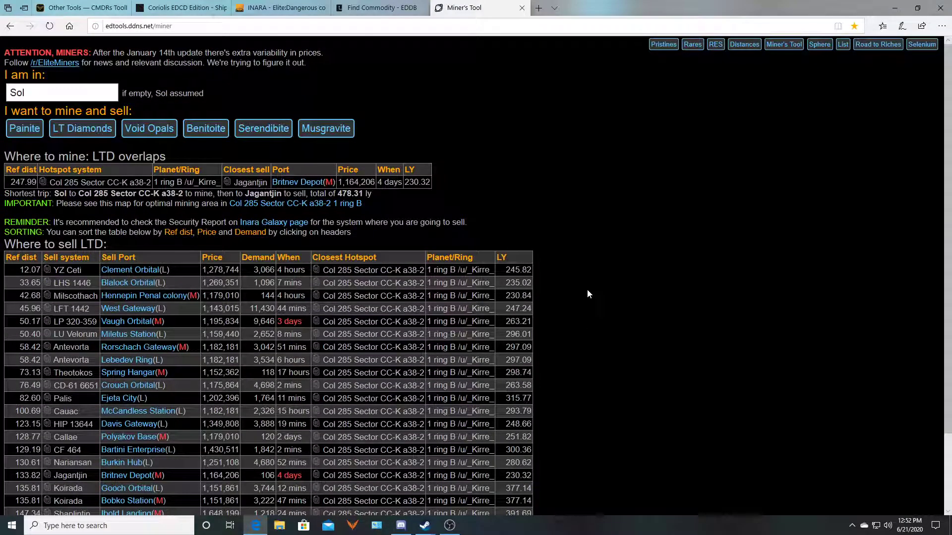
Switch to Coriolis, open the Type-9 Heavy outfitting page and look over its modules, power and costs.
click(180, 8)
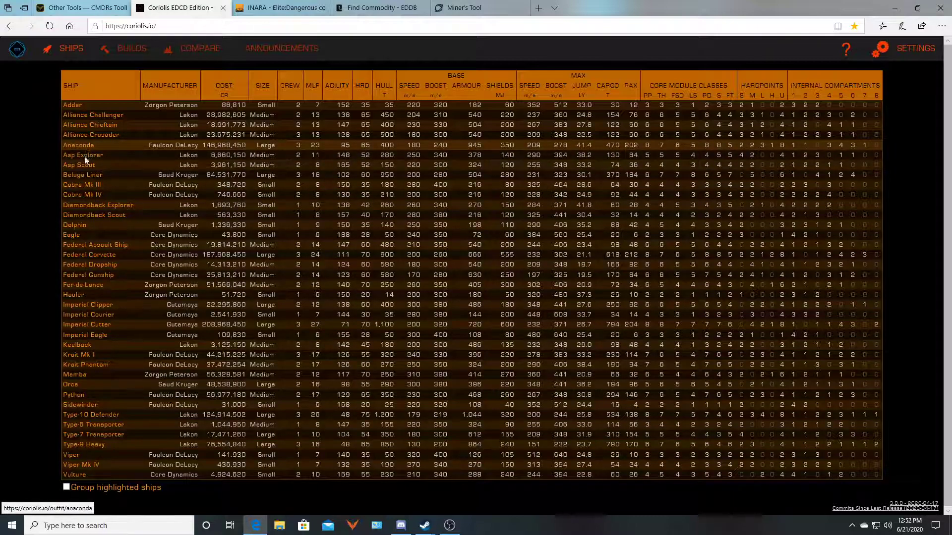
click(95, 444)
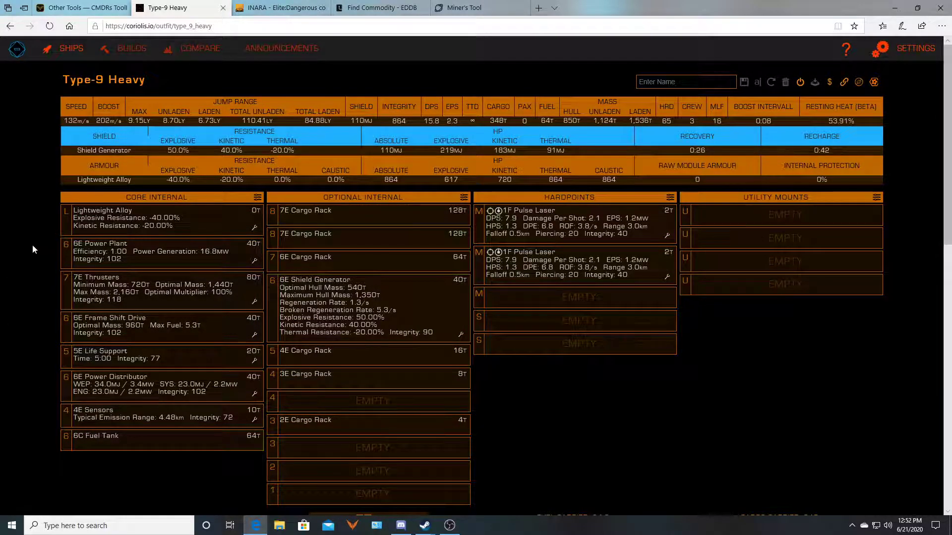
scroll(25, 251, down, 8)
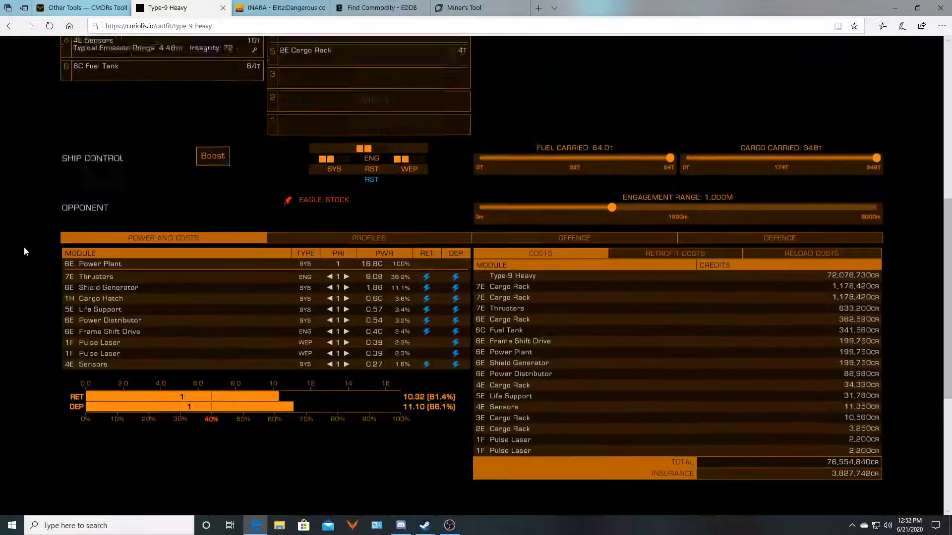
scroll(24, 252, up, 10)
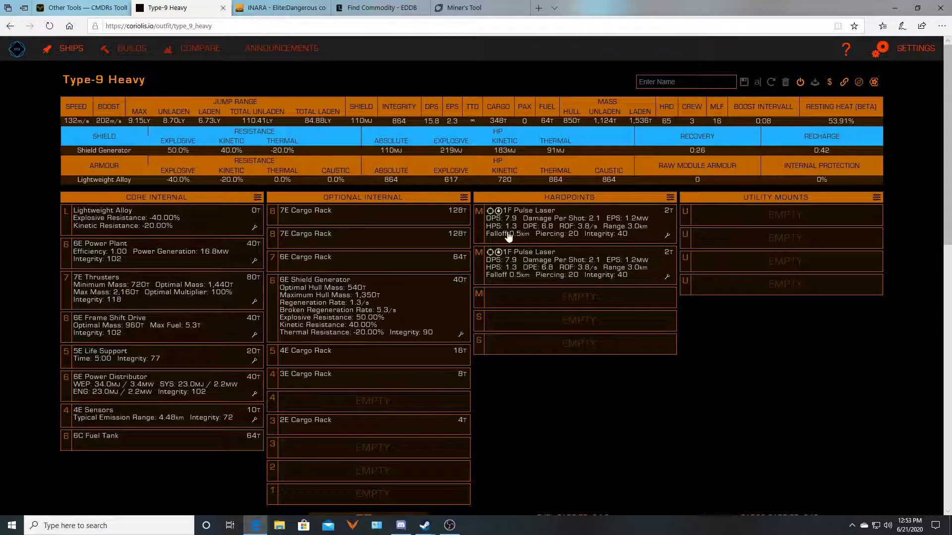
Replace the pulse laser in the first medium hardpoint with a fixed 2D Mining Laser.
click(556, 222)
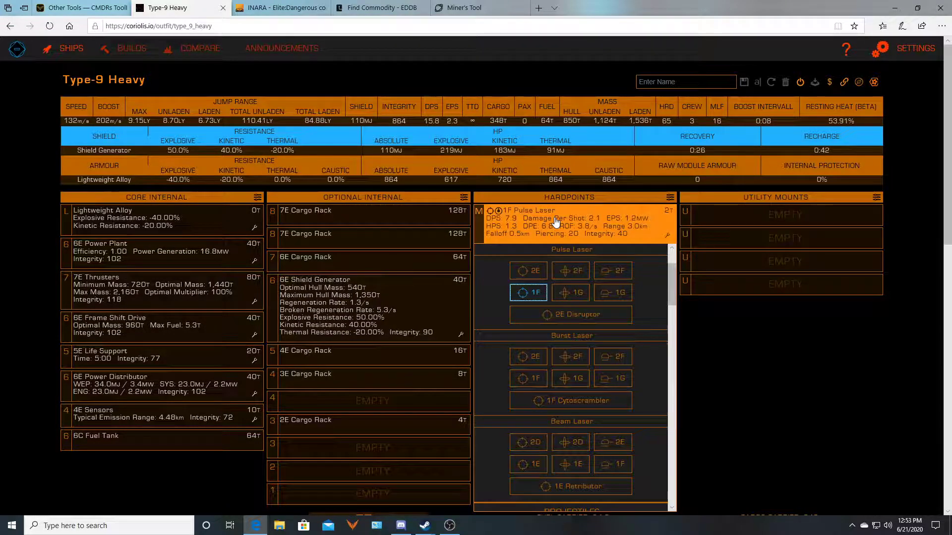
scroll(564, 248, down, 3)
scroll(564, 248, down, 5)
scroll(563, 244, down, 5)
scroll(564, 244, down, 5)
scroll(564, 244, down, 2)
mouse_move(527, 278)
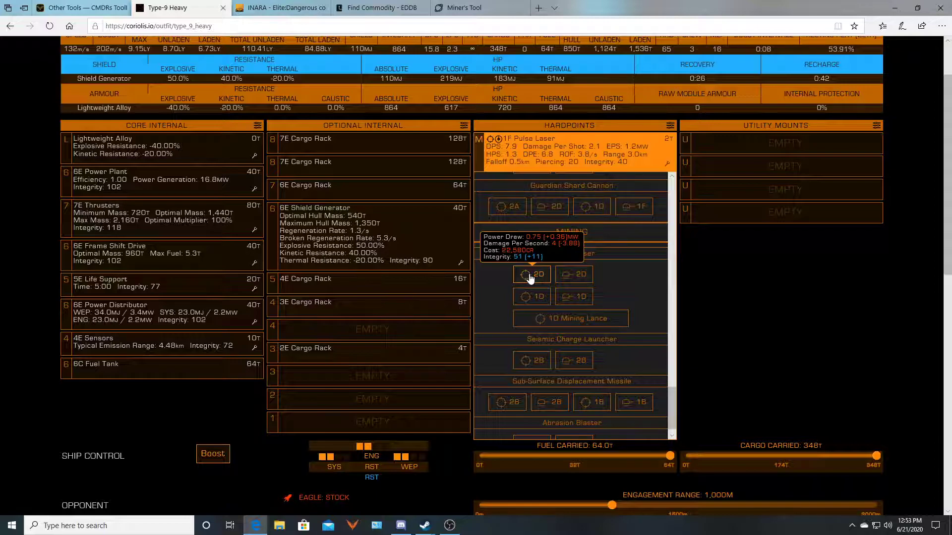
click(534, 280)
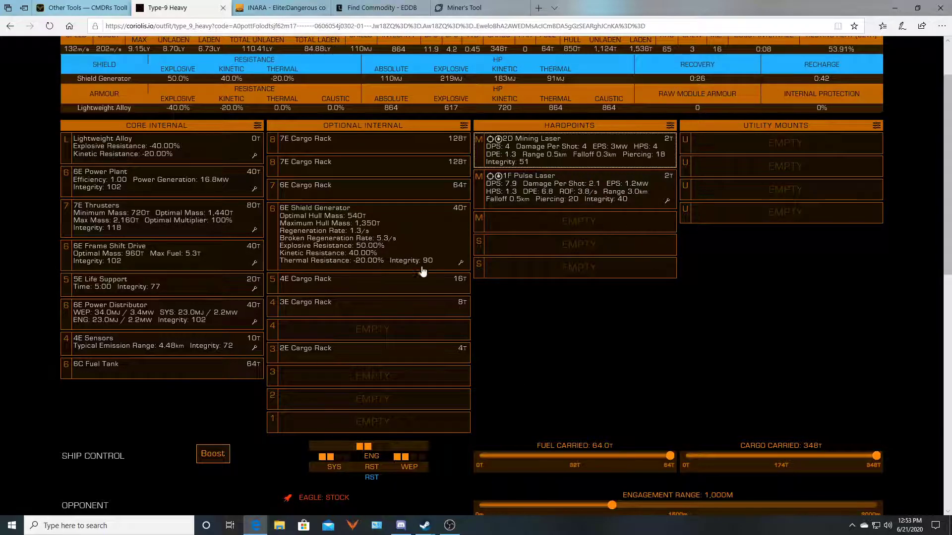
Review the Type-9 Heavy's power usage, module costs, total and insurance.
scroll(427, 336, down, 6)
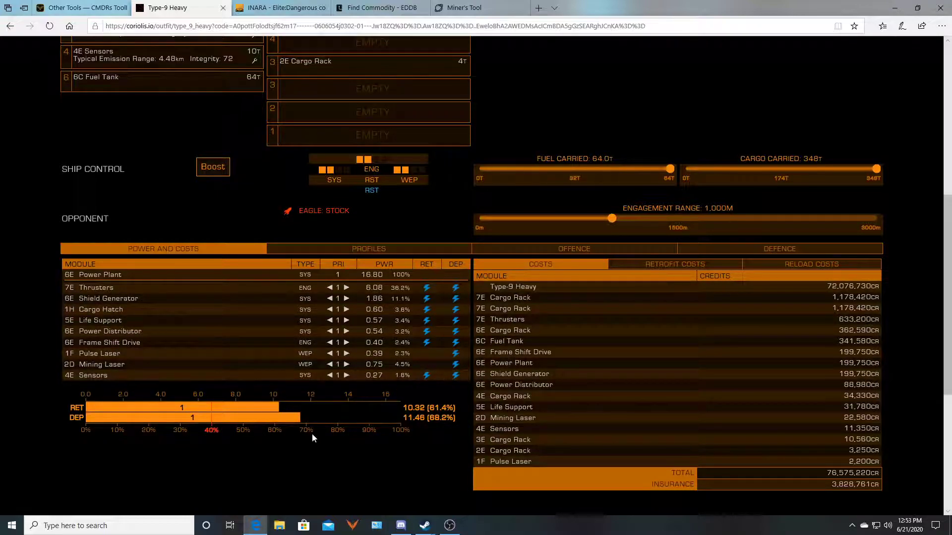
scroll(69, 201, up, 7)
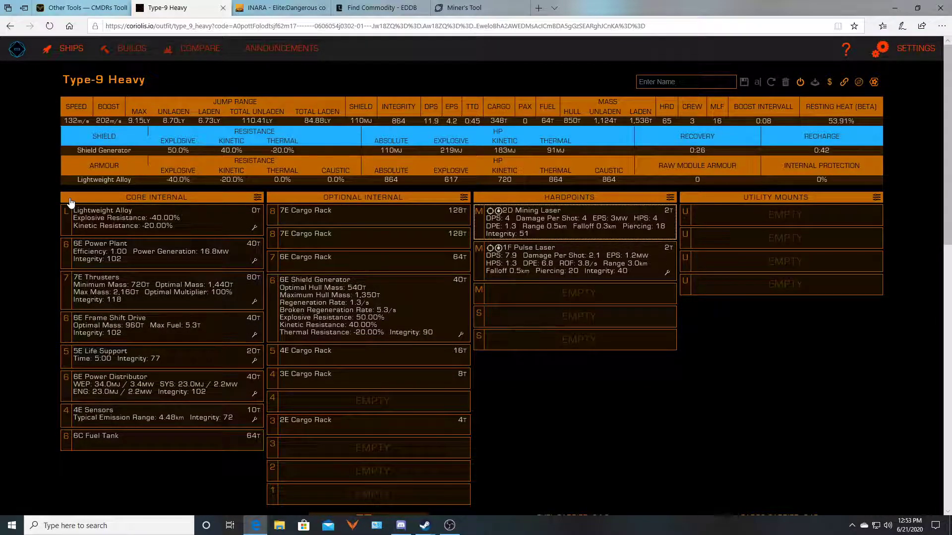
scroll(69, 201, down, 7)
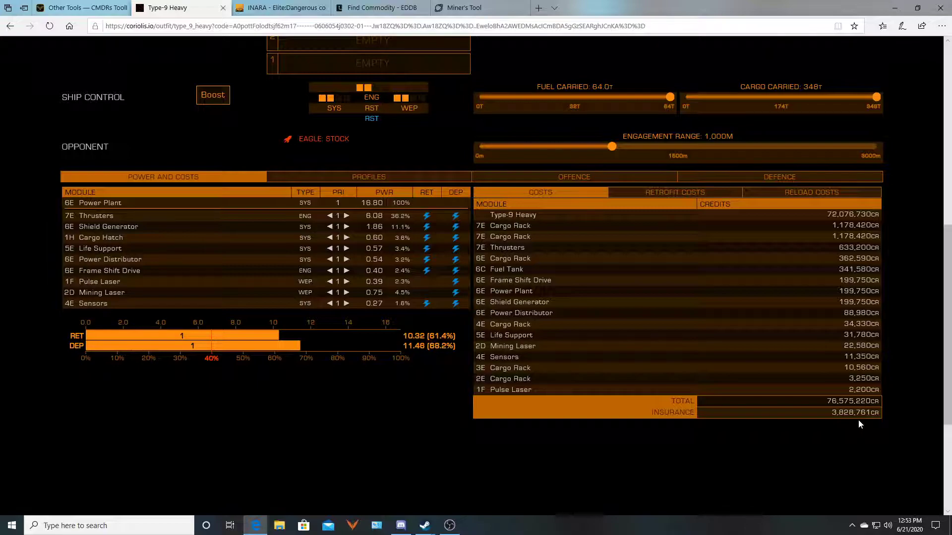
scroll(739, 423, up, 8)
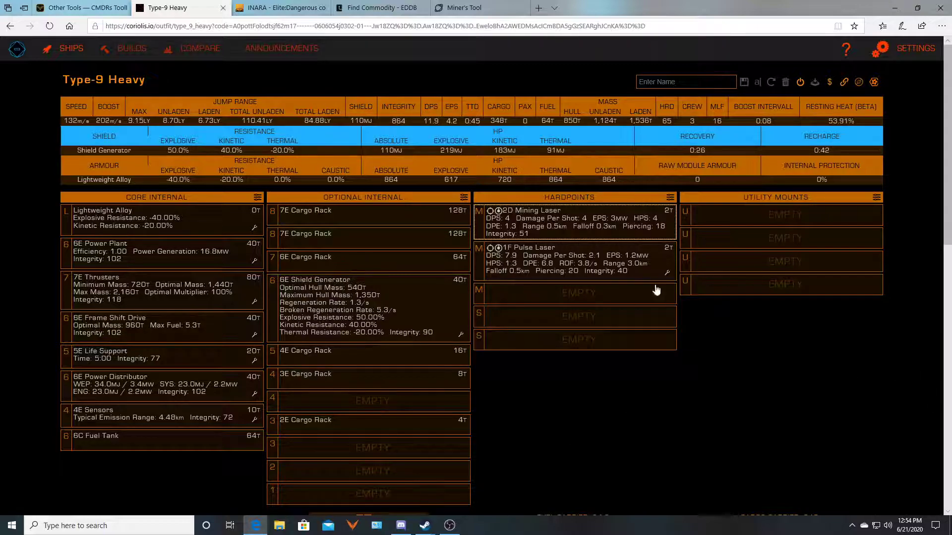
Replace the pulse laser in the second medium hardpoint with a fixed 2D Mining Laser.
click(563, 257)
scroll(605, 322, down, 5)
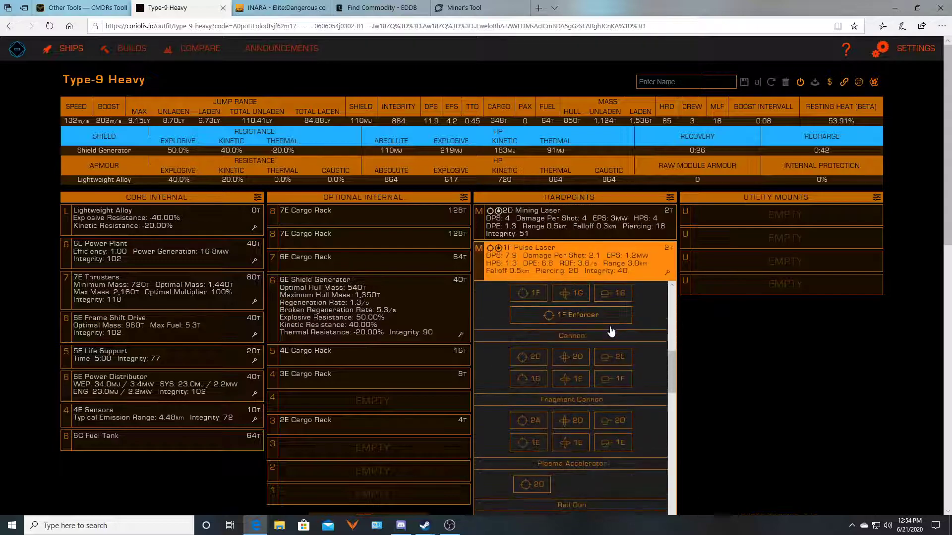
scroll(593, 373, down, 10)
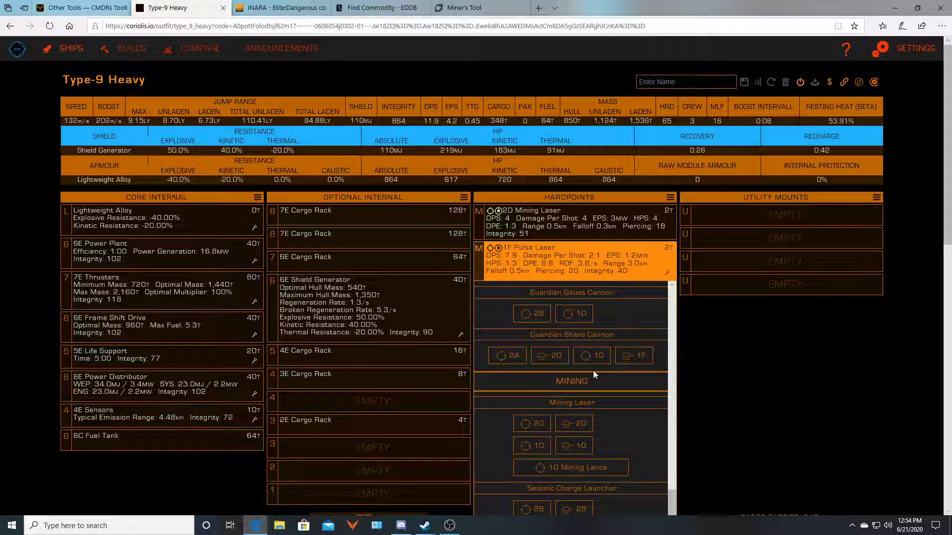
click(530, 423)
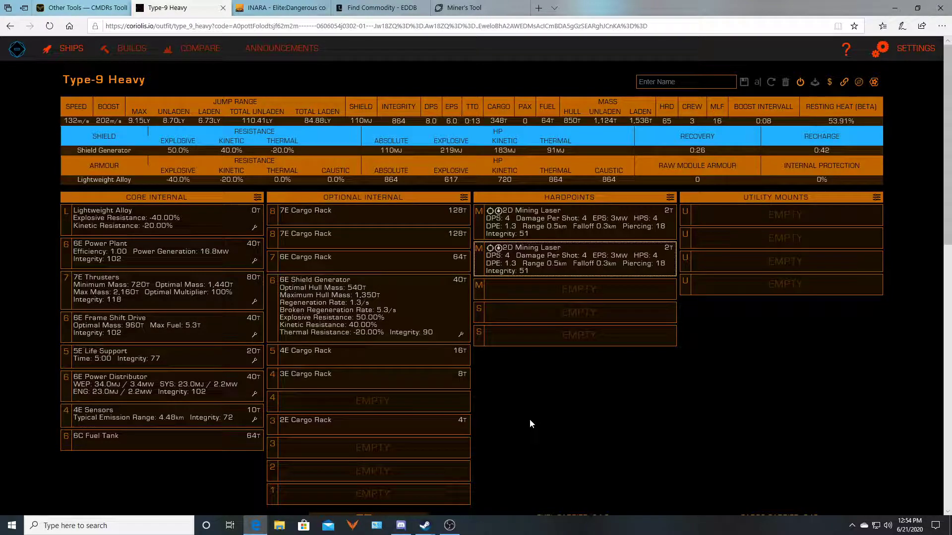
Fit a fixed 2D Mining Laser in the empty third medium hardpoint.
click(560, 291)
scroll(570, 397, down, 8)
scroll(569, 417, down, 5)
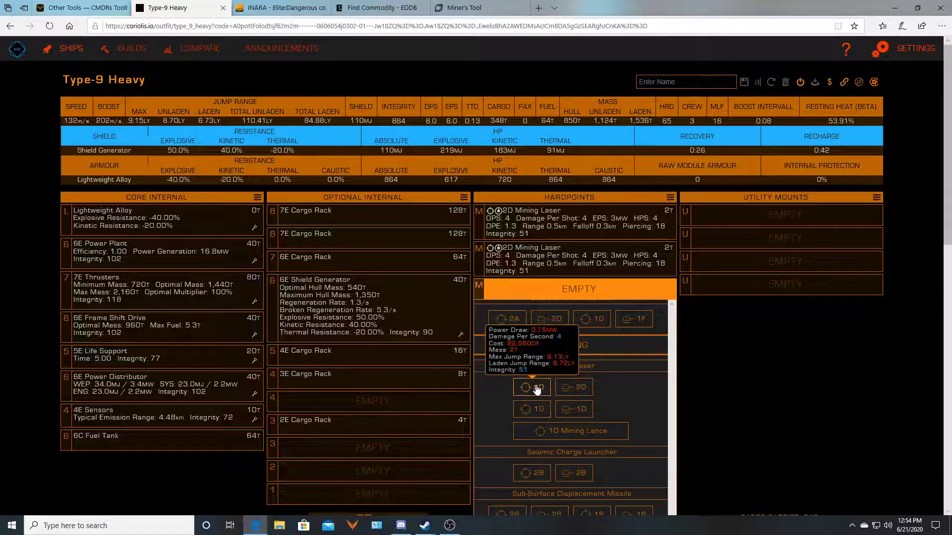
click(536, 389)
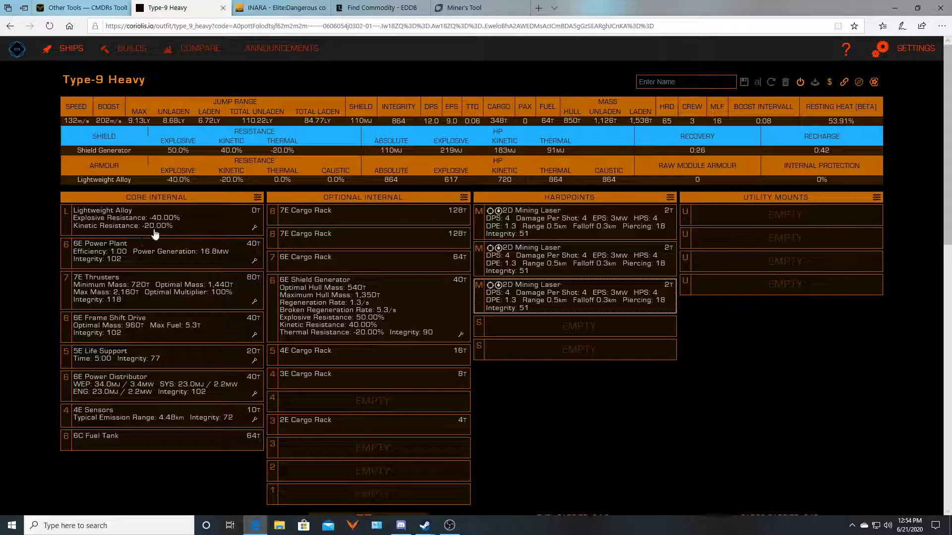
Upgrade the Type-9 Heavy's core frame shift drive to class 6A.
scroll(20, 328, down, 10)
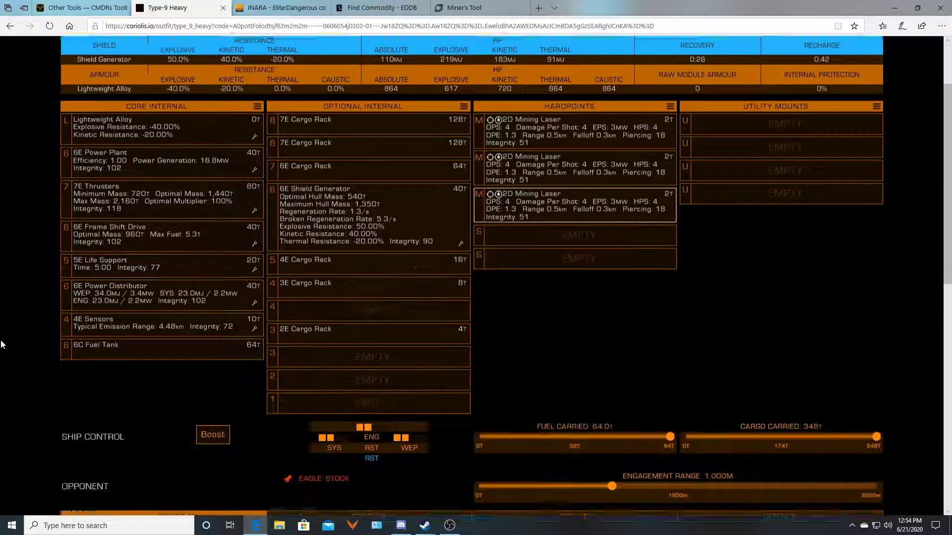
scroll(20, 328, up, 10)
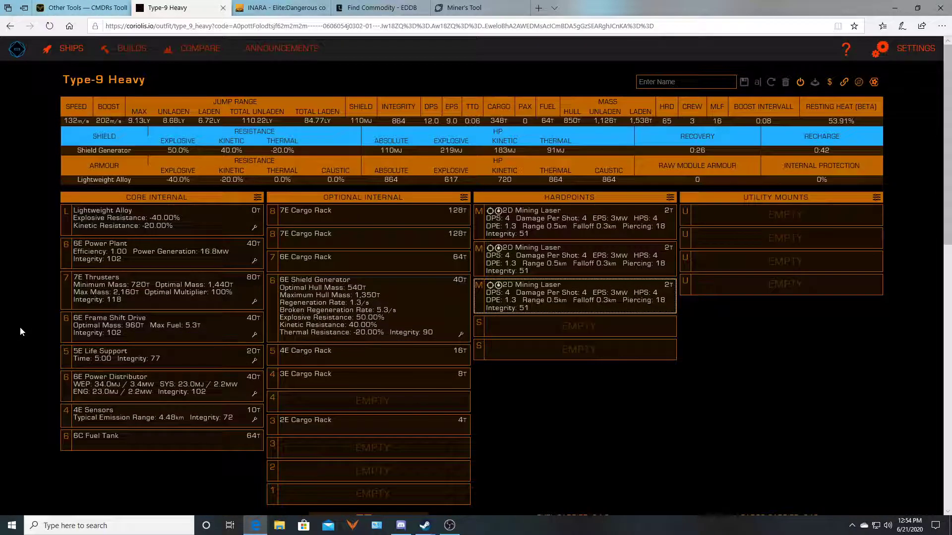
click(155, 328)
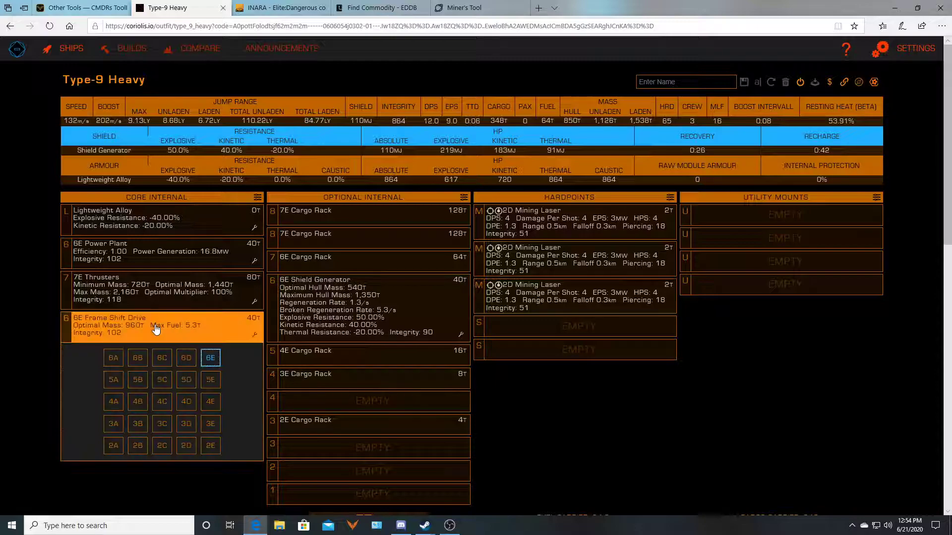
click(114, 358)
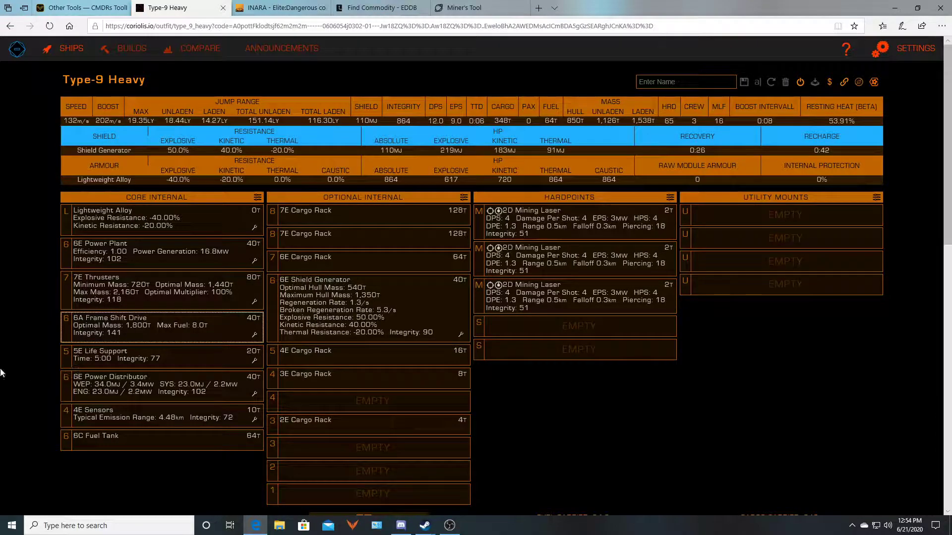
Upgrade the thrusters to class 7A and check the build's power usage and module costs.
click(92, 288)
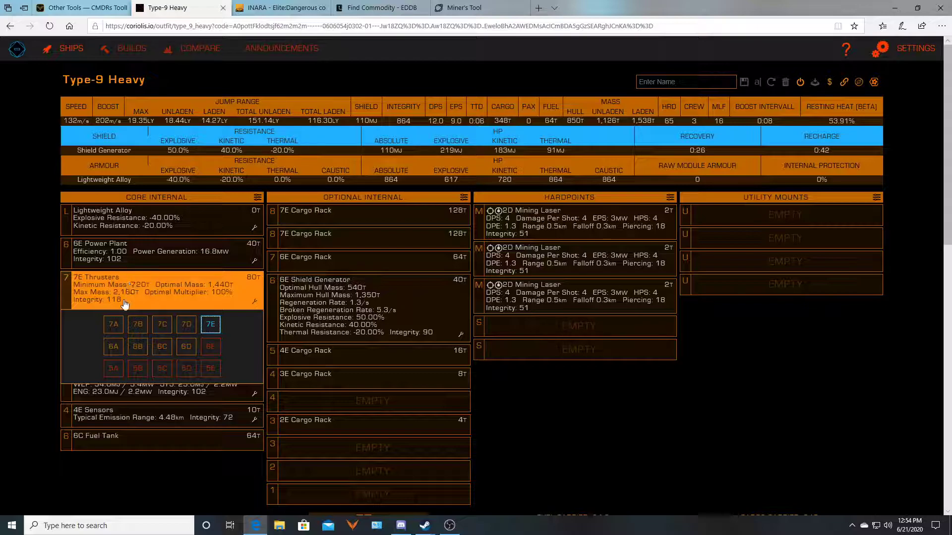
click(114, 328)
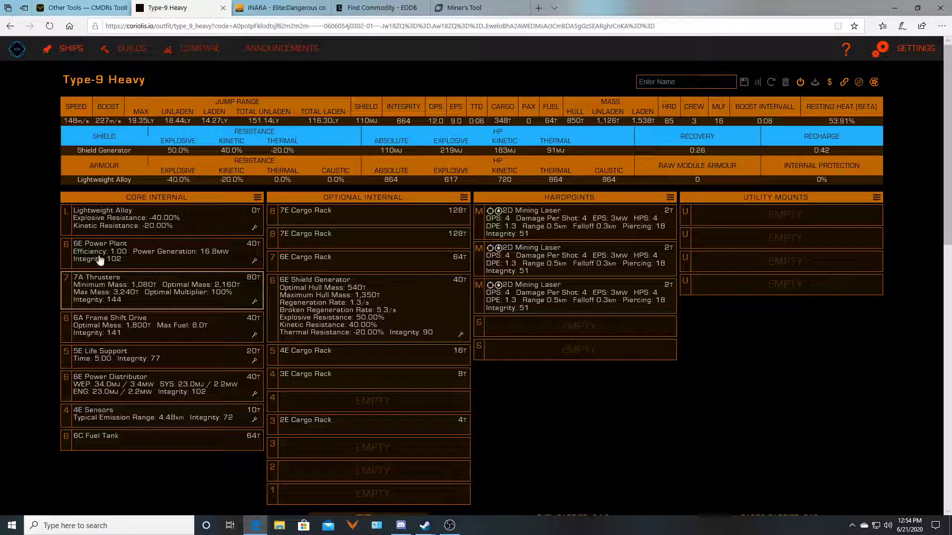
scroll(61, 291, down, 7)
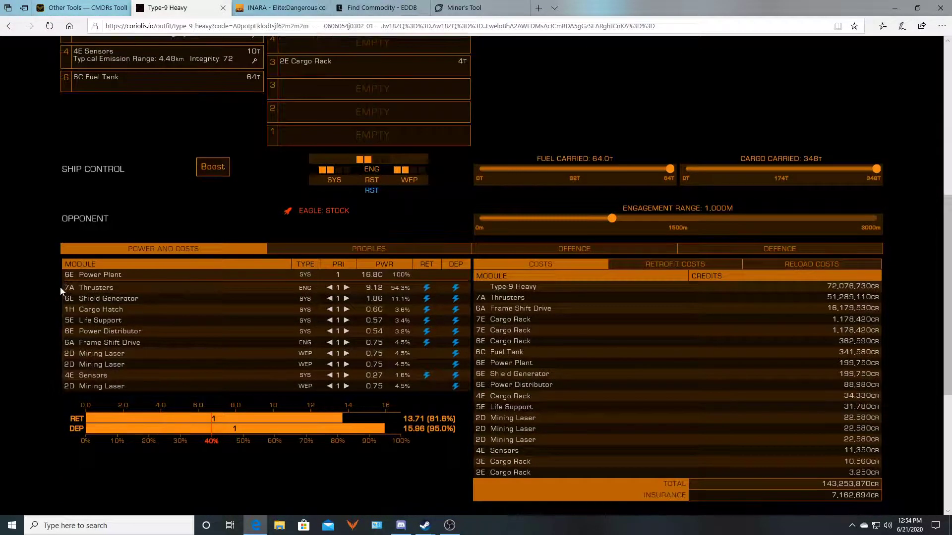
scroll(60, 287, up, 7)
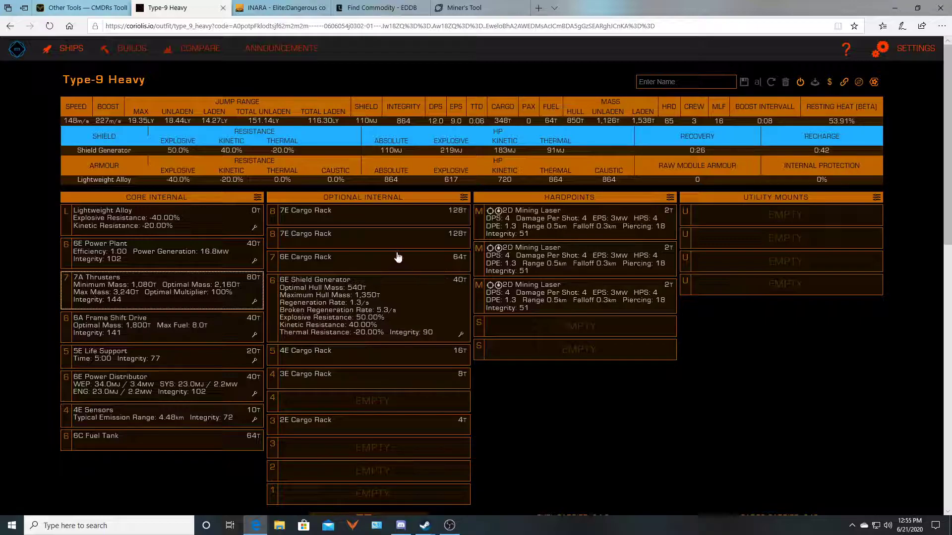
Examine the modules available for the empty size 1 optional internal slot, including limpet controllers, refinery, docking computers, supercruise assist and surface scanner.
scroll(344, 286, down, 1)
scroll(343, 286, down, 2)
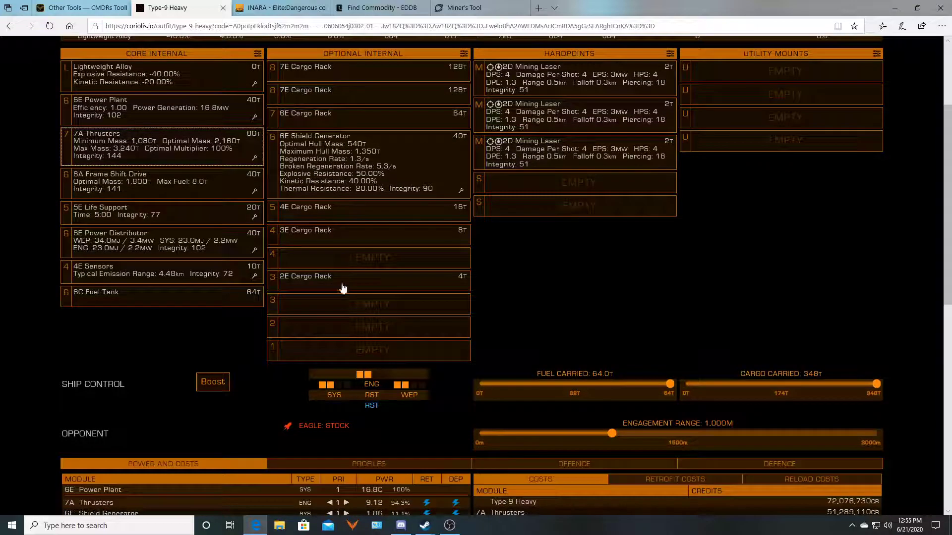
click(332, 357)
scroll(345, 400, down, 2)
scroll(345, 400, down, 2)
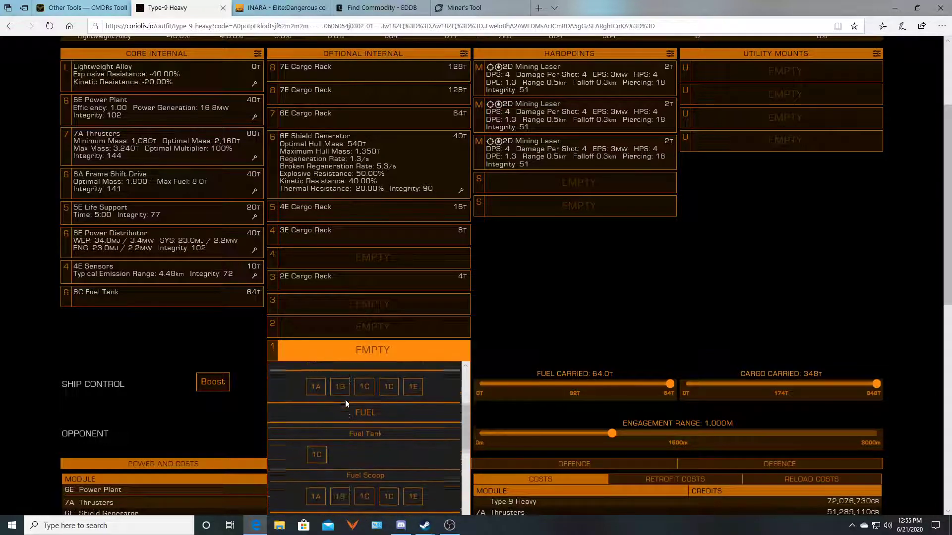
scroll(346, 400, down, 2)
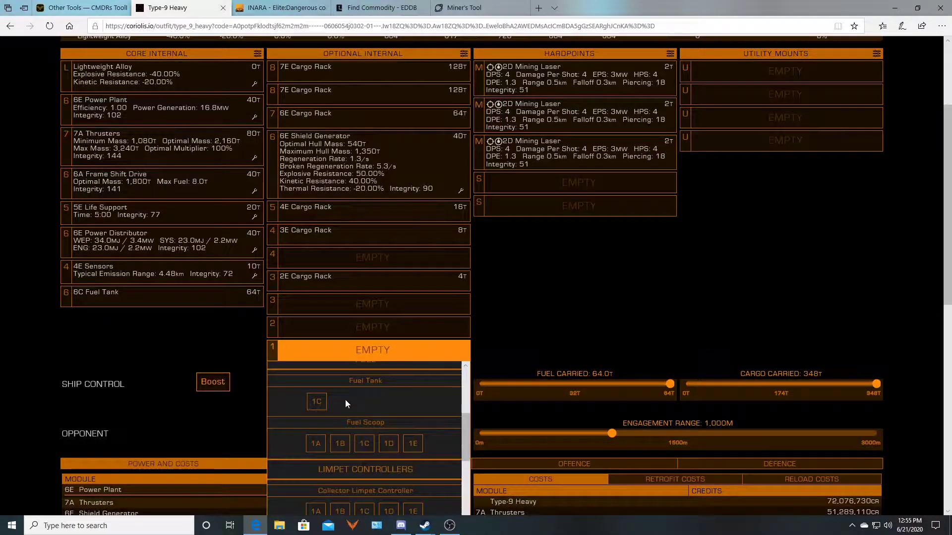
scroll(346, 404, down, 3)
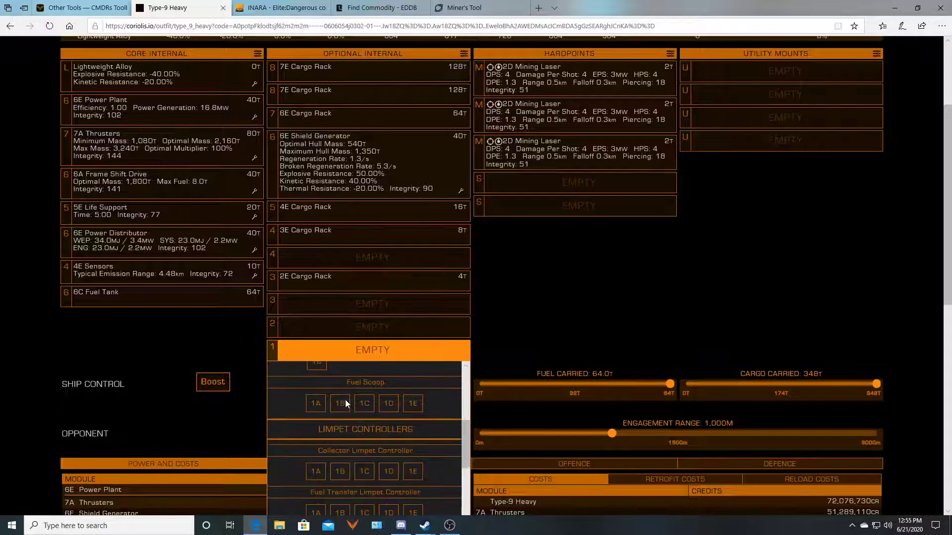
scroll(345, 404, down, 5)
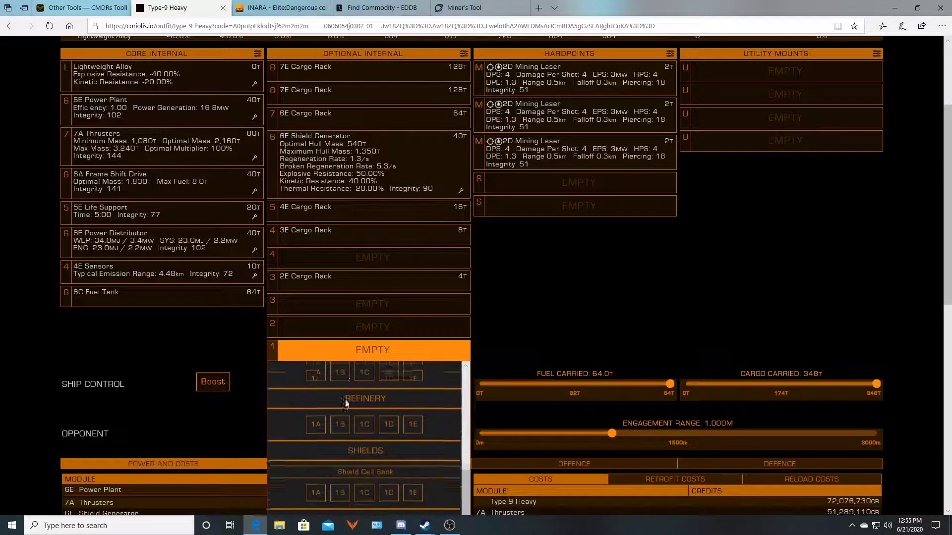
scroll(345, 399, down, 4)
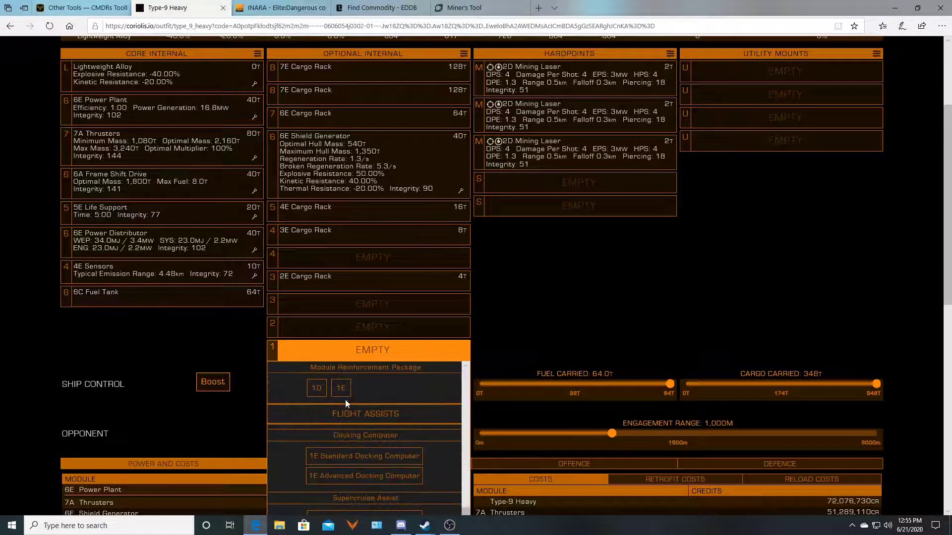
scroll(398, 397, down, 1)
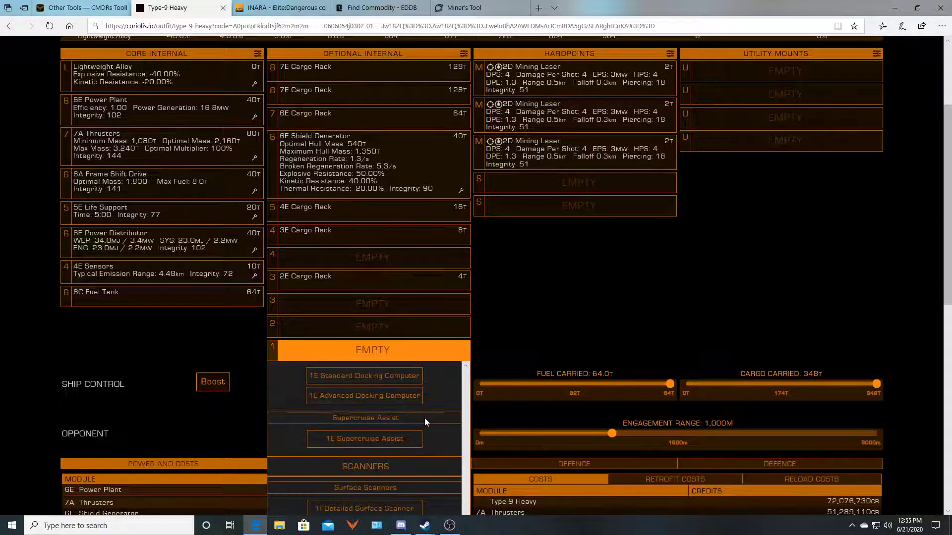
scroll(424, 418, down, 2)
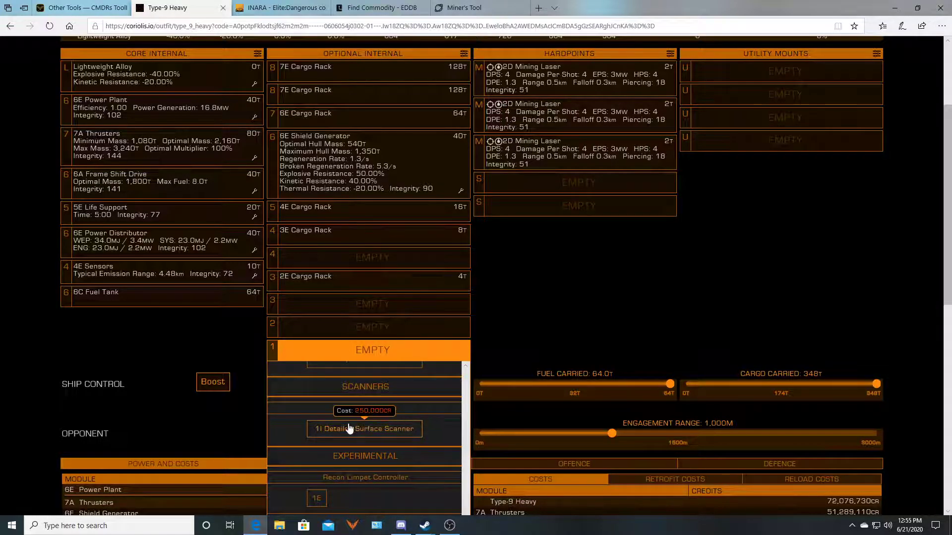
scroll(426, 420, down, 1)
scroll(426, 421, down, 5)
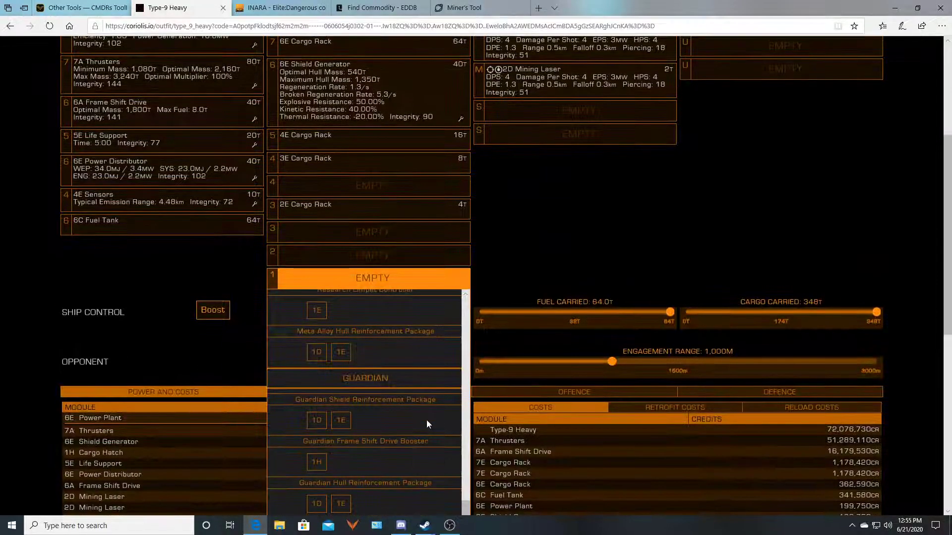
scroll(427, 421, down, 5)
scroll(417, 318, up, 4)
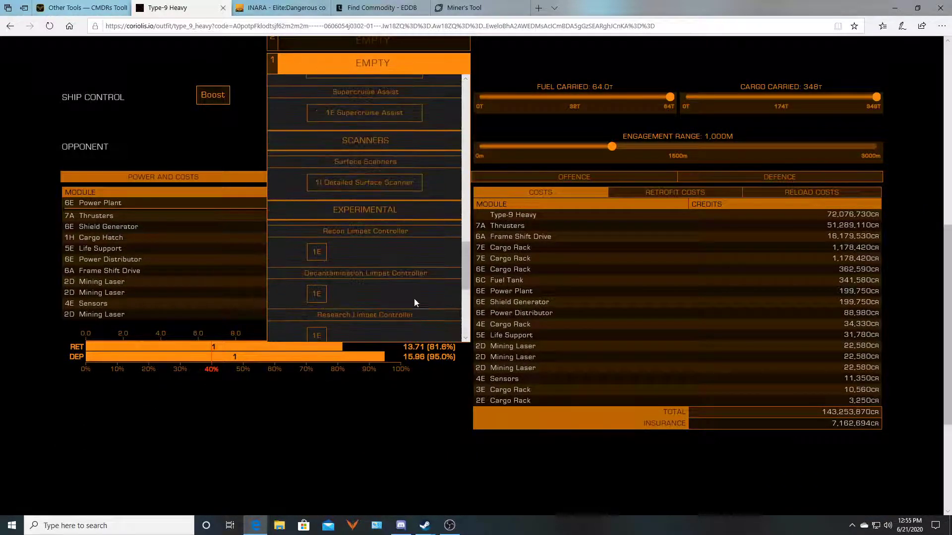
scroll(397, 265, up, 3)
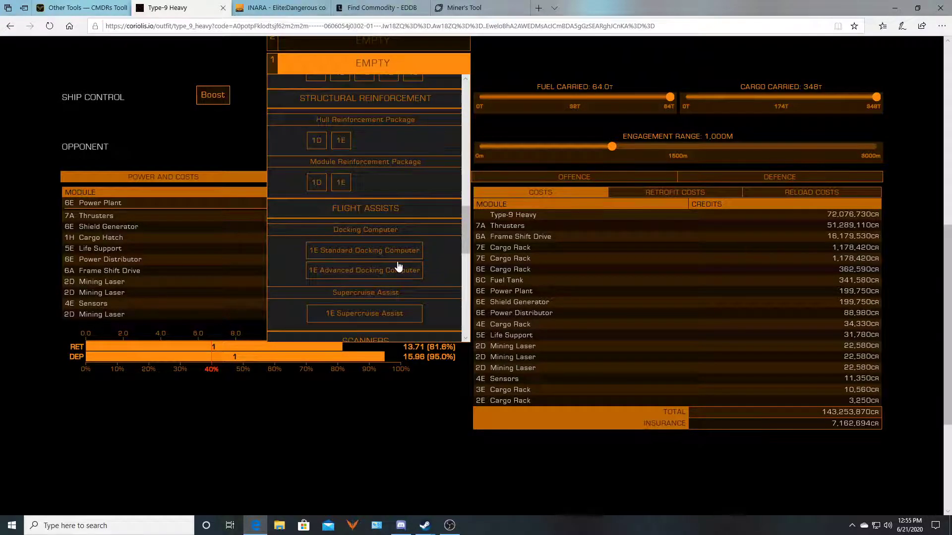
scroll(398, 267, up, 1)
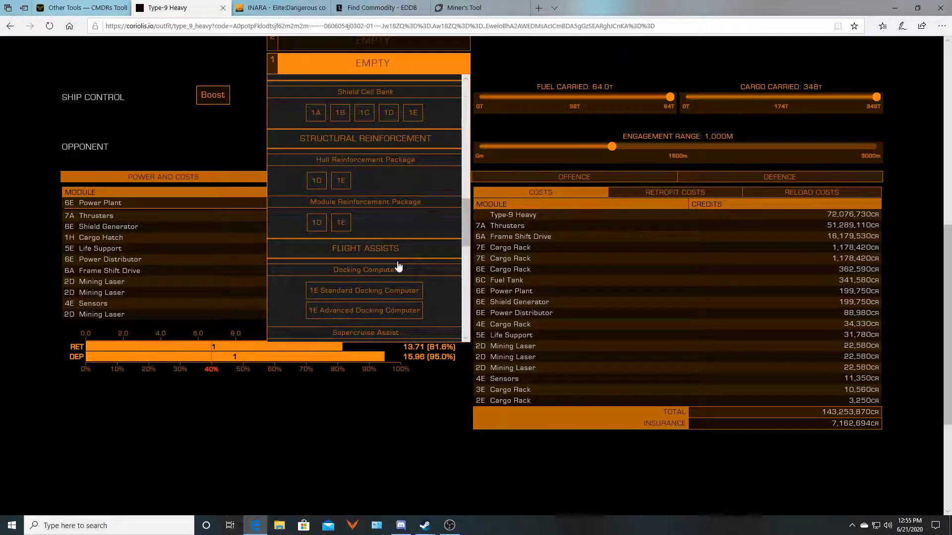
scroll(398, 267, up, 4)
scroll(398, 266, up, 3)
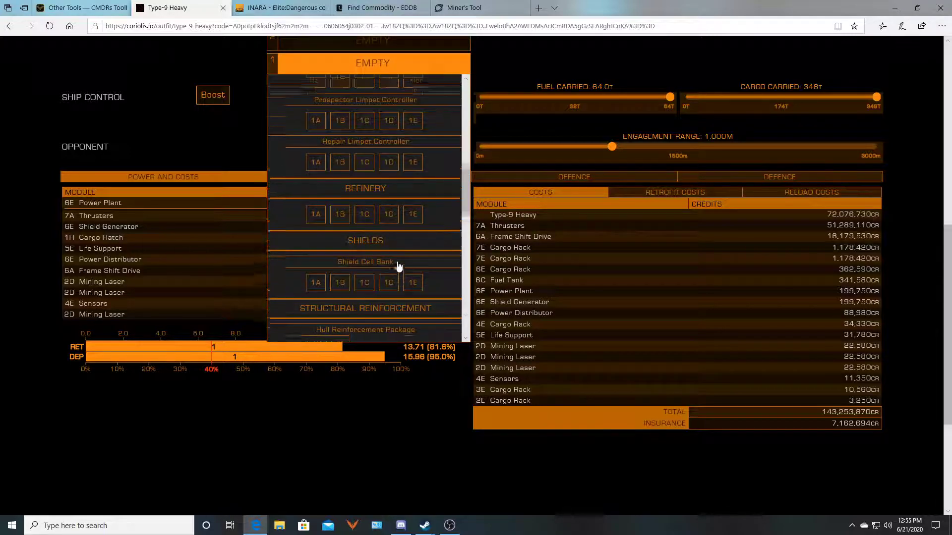
scroll(398, 267, up, 3)
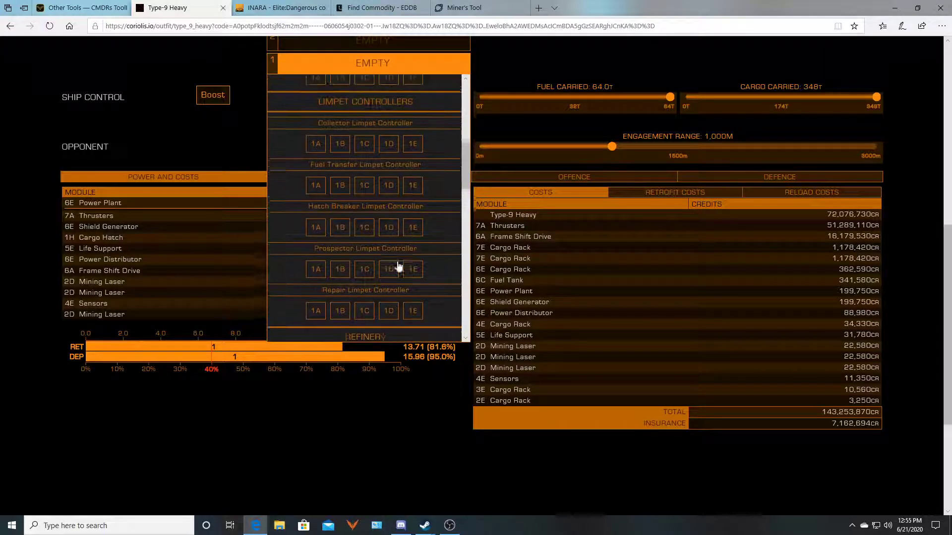
scroll(398, 267, up, 4)
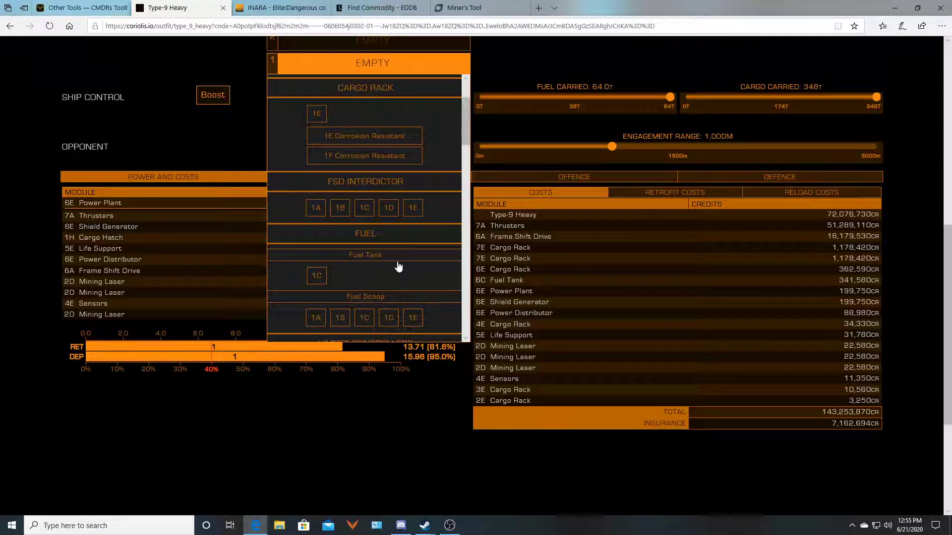
scroll(398, 267, up, 5)
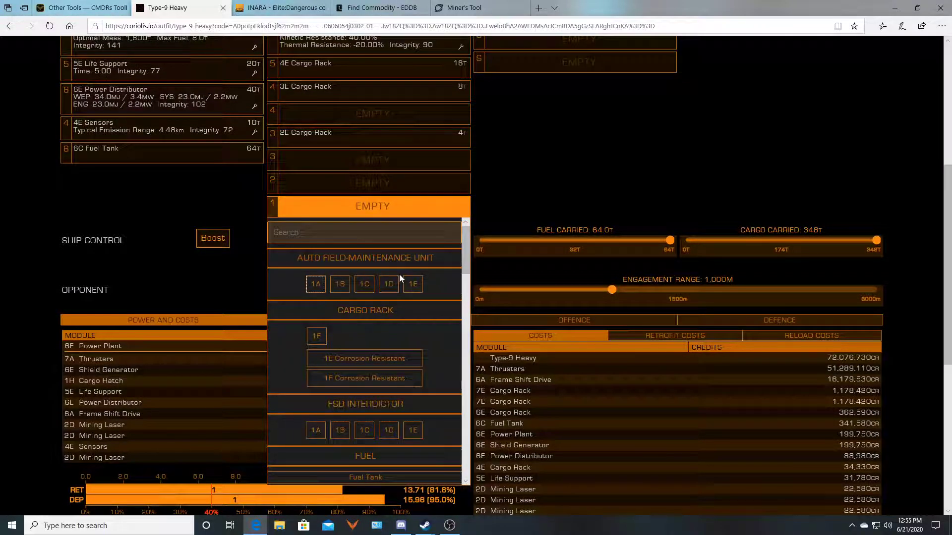
scroll(400, 274, down, 4)
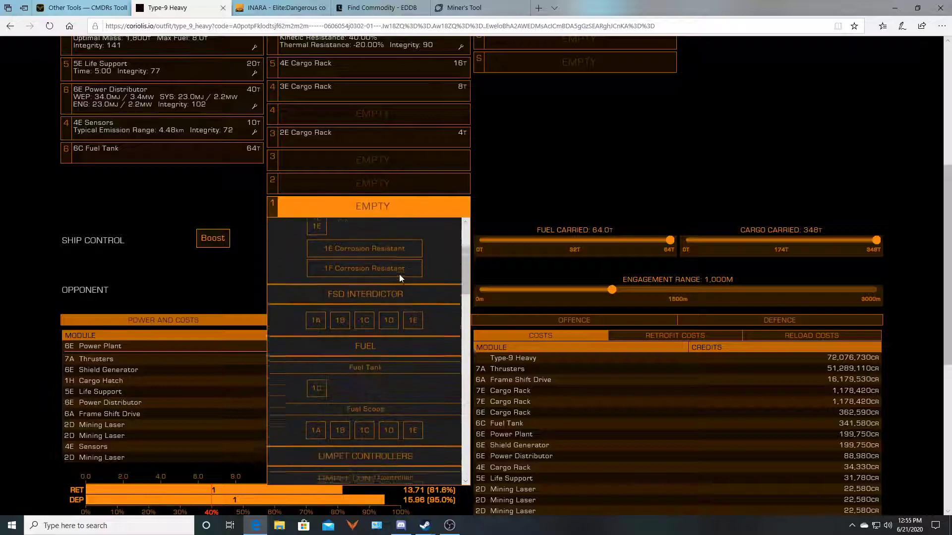
scroll(399, 275, up, 4)
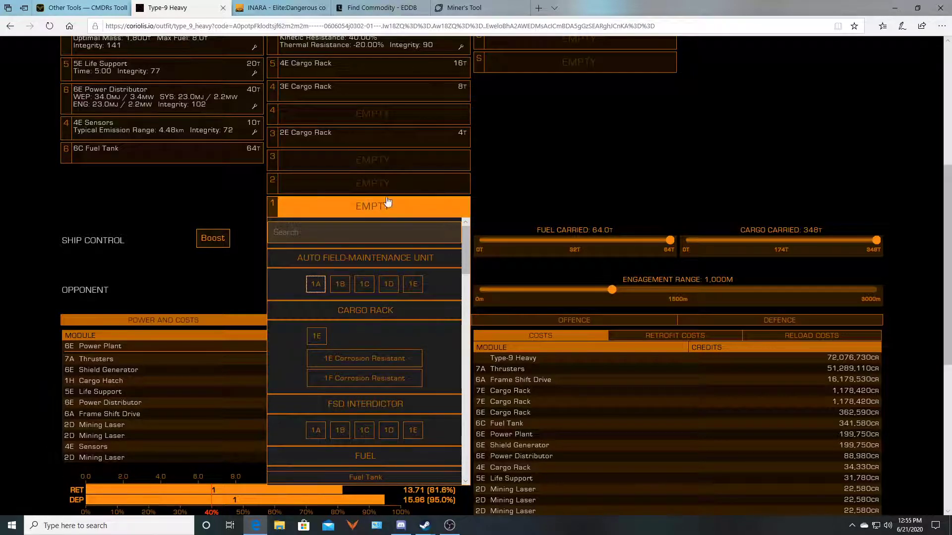
Upgrade the cargo racks in both size 8 optional slots to 8E and the size 7 slot's rack to 7E.
scroll(385, 196, up, 6)
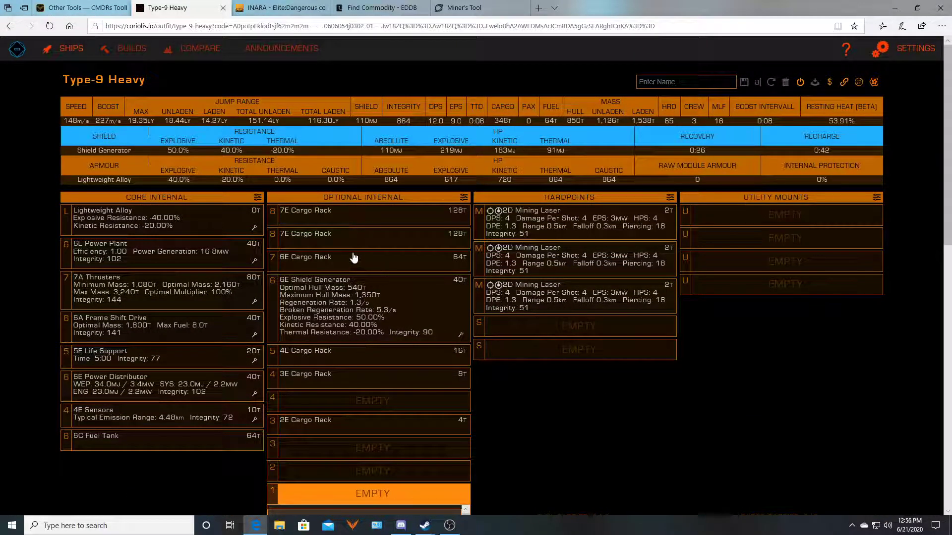
click(334, 217)
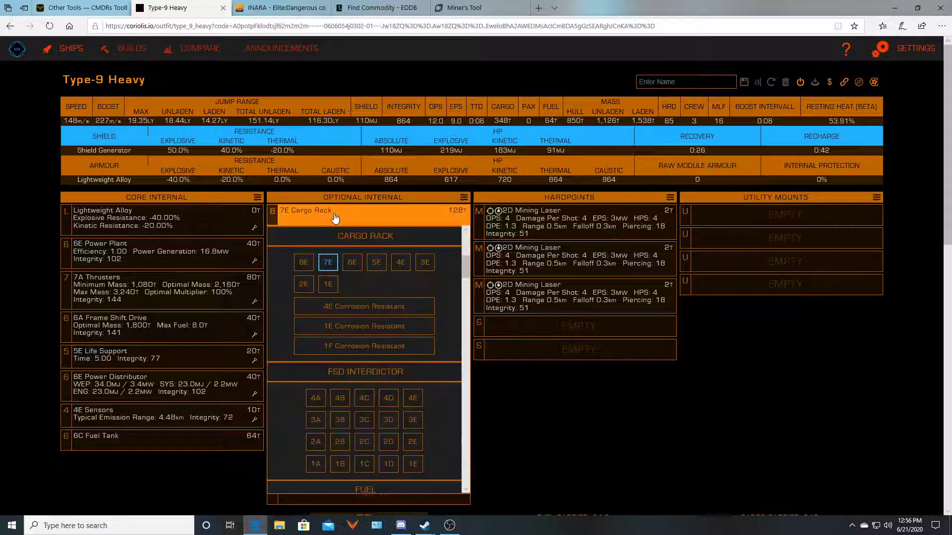
click(305, 264)
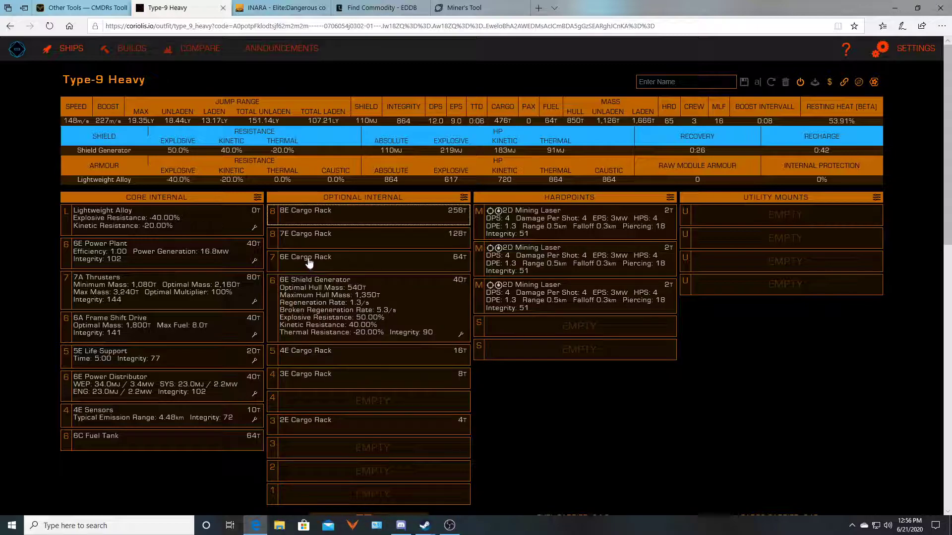
click(323, 240)
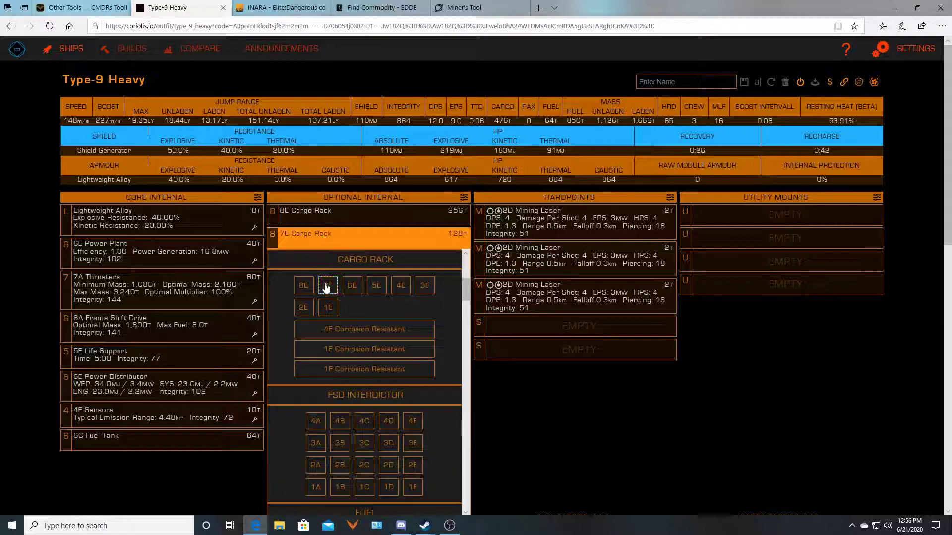
click(306, 286)
click(308, 262)
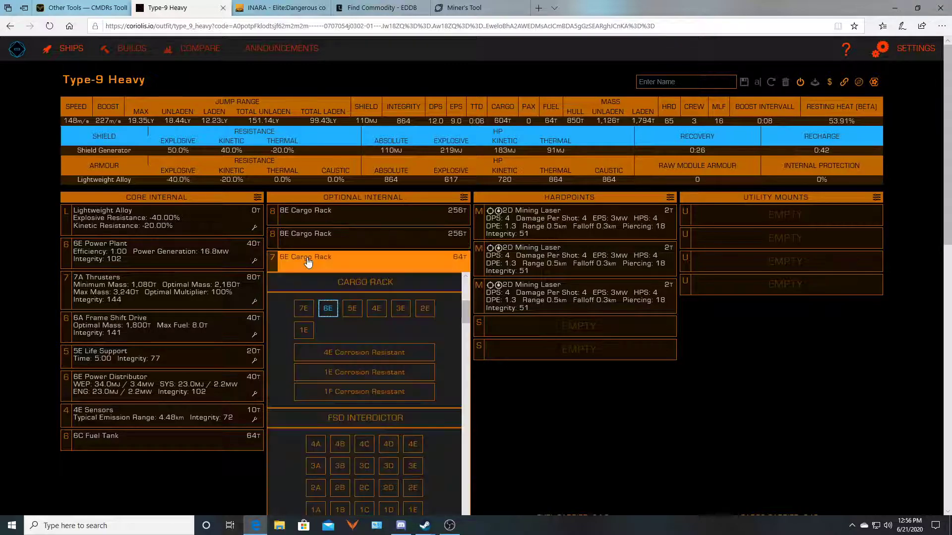
click(305, 309)
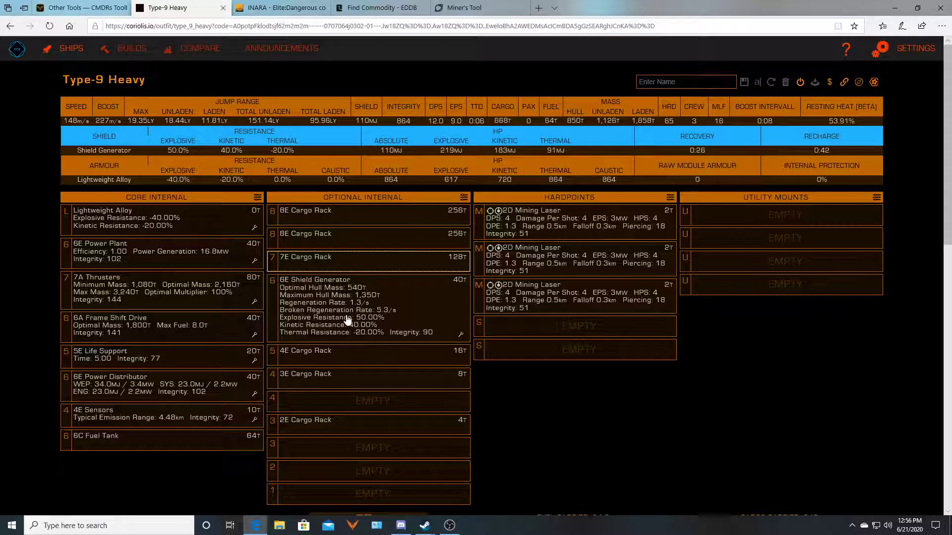
Change the size 6 optional slot's shield generator to class 6D.
click(326, 289)
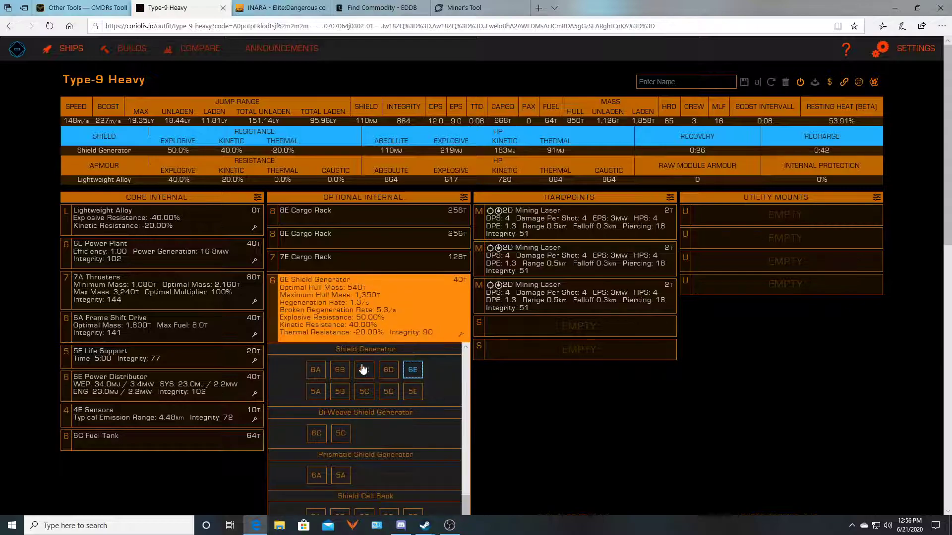
click(388, 369)
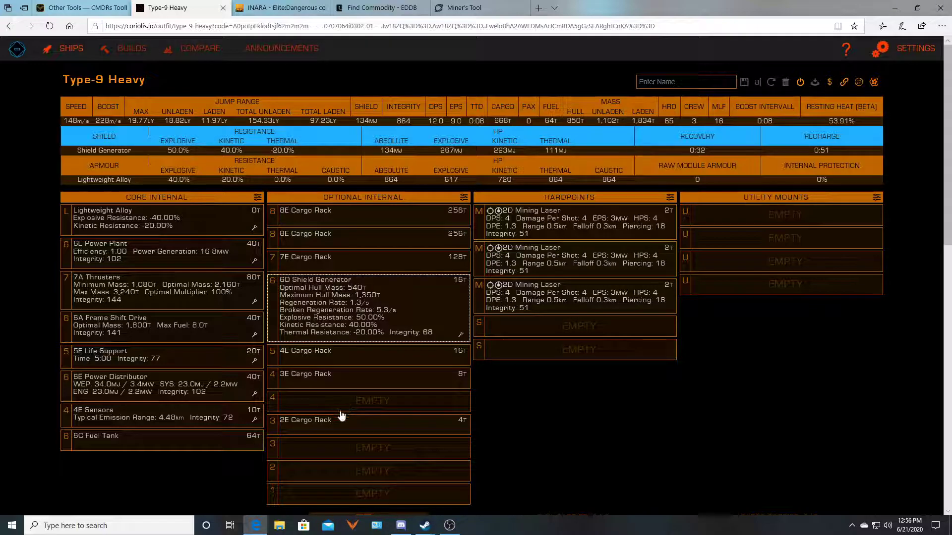
Fit a 1A Prospector Limpet Controller in the empty size 2 optional internal slot.
click(328, 477)
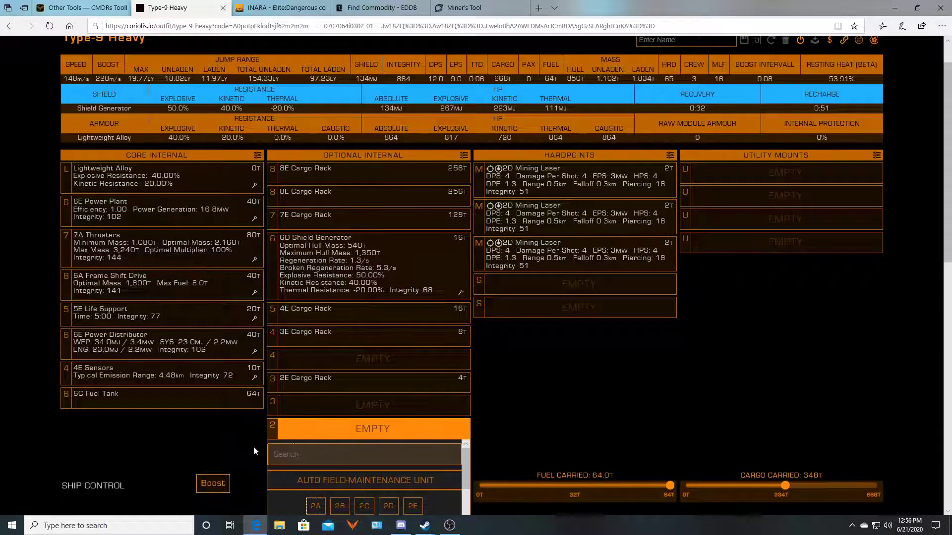
scroll(250, 447, down, 4)
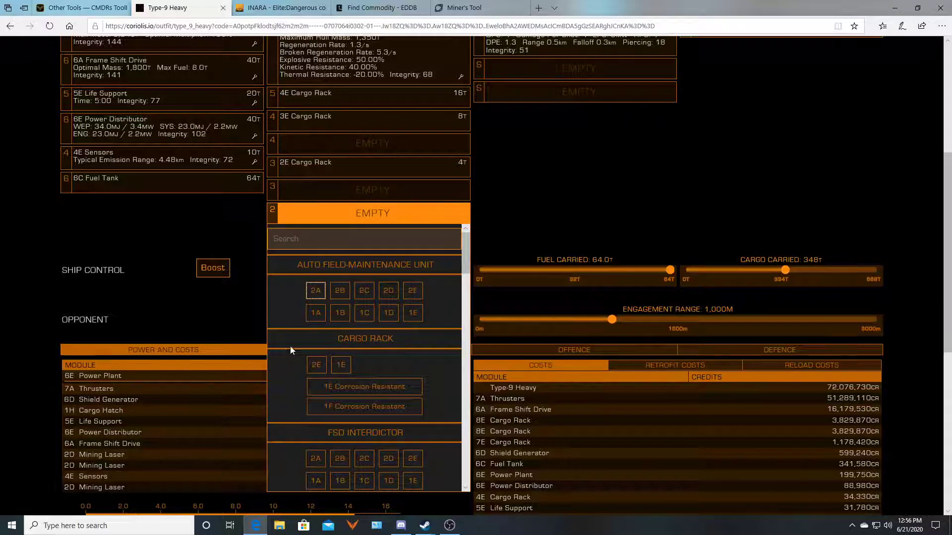
scroll(290, 347, down, 4)
scroll(291, 350, down, 3)
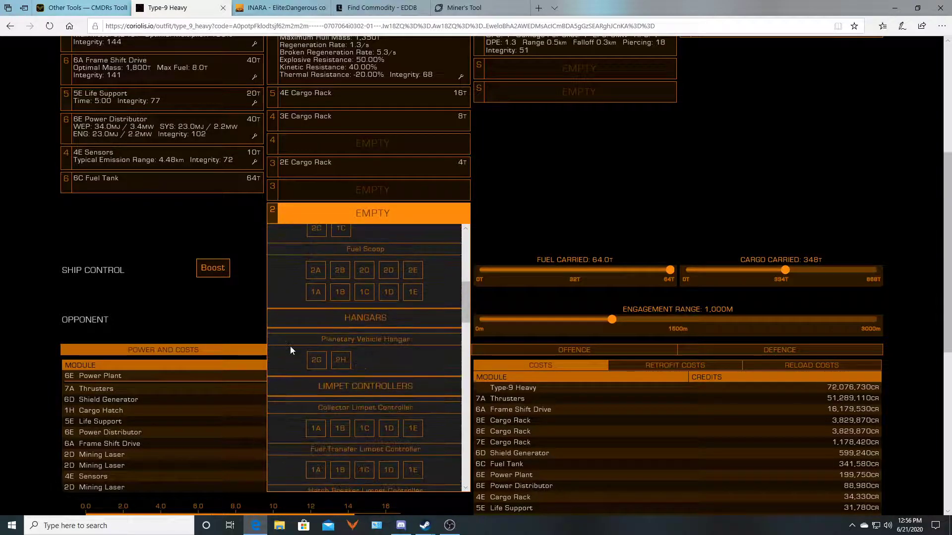
scroll(291, 347, down, 4)
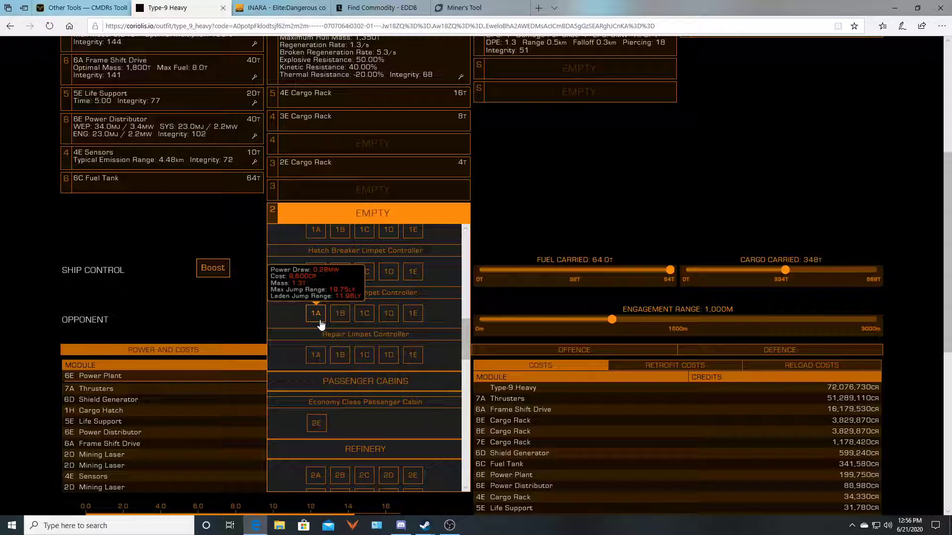
click(317, 318)
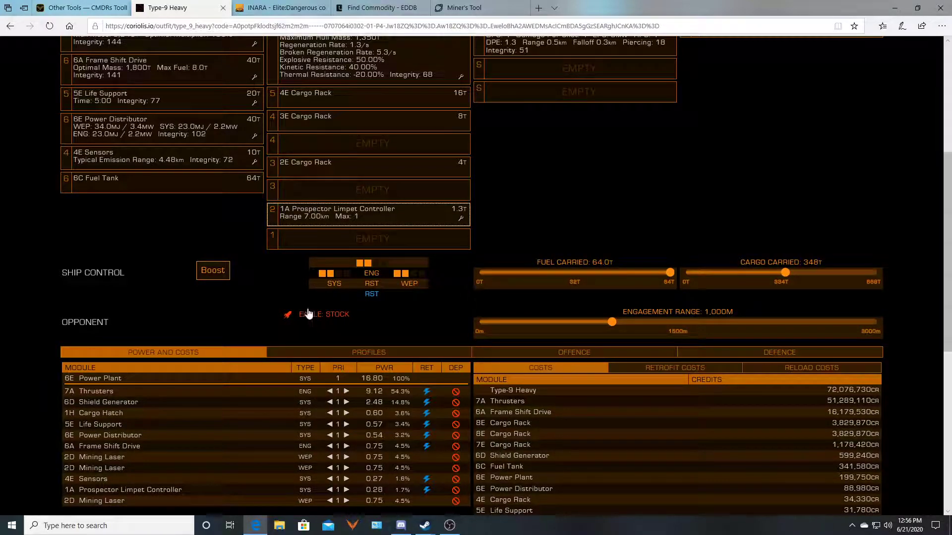
Remove the prospector limpet controller from the size 2 optional slot, leaving it empty.
click(323, 213)
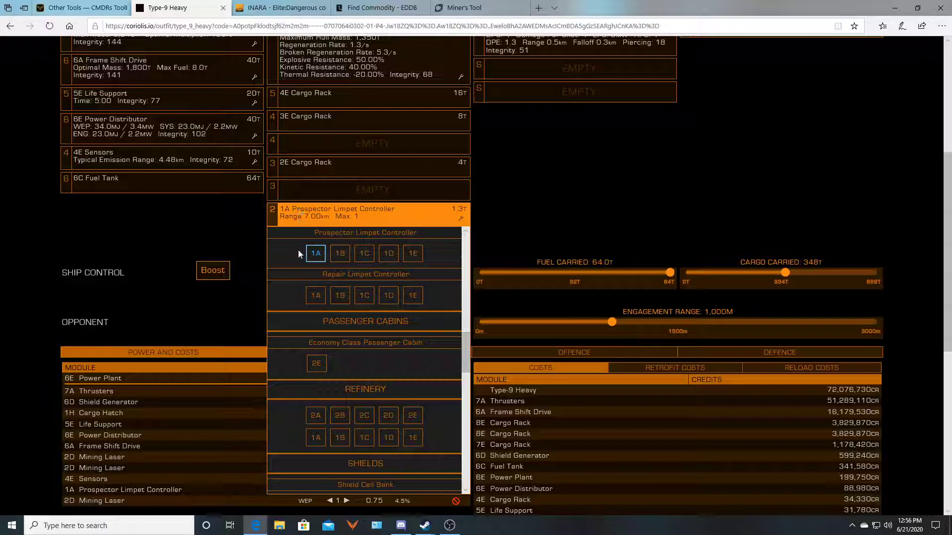
scroll(281, 286, up, 10)
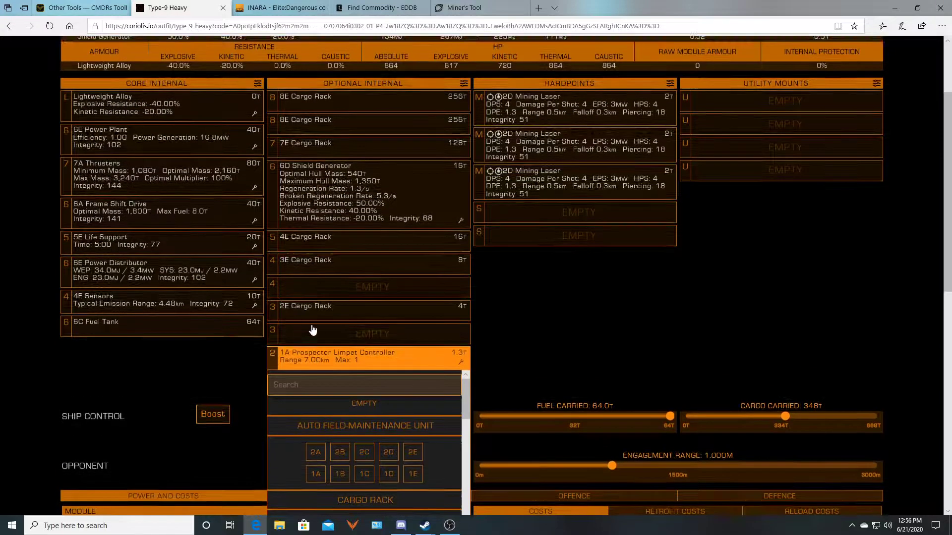
click(364, 404)
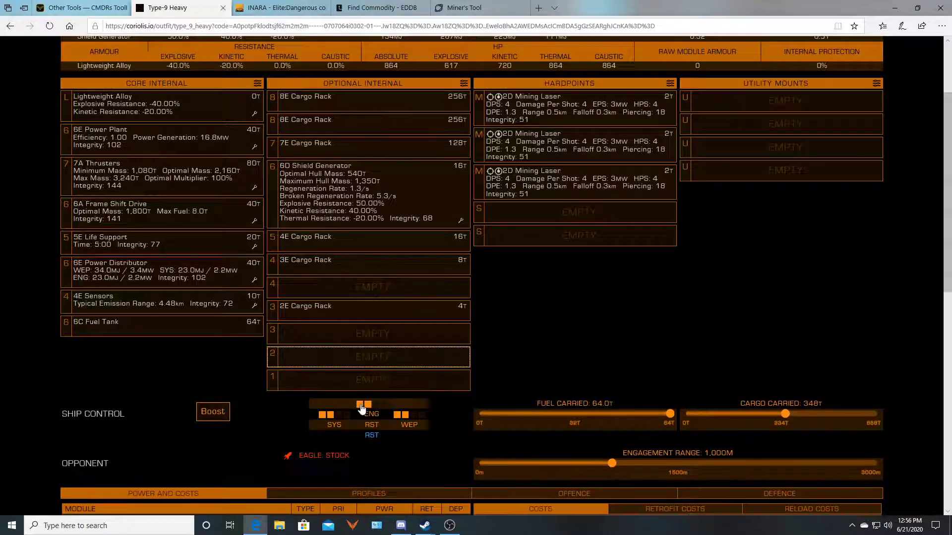
Fit a 3A Collector Limpet Controller in the empty size 3 optional slot and check the build's power usage and costs.
click(292, 334)
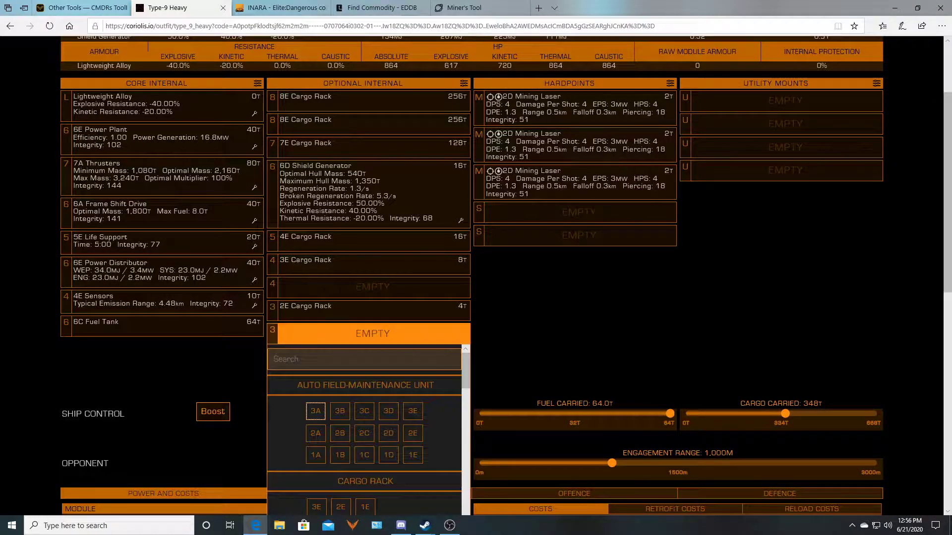
scroll(287, 394, down, 8)
scroll(288, 394, down, 5)
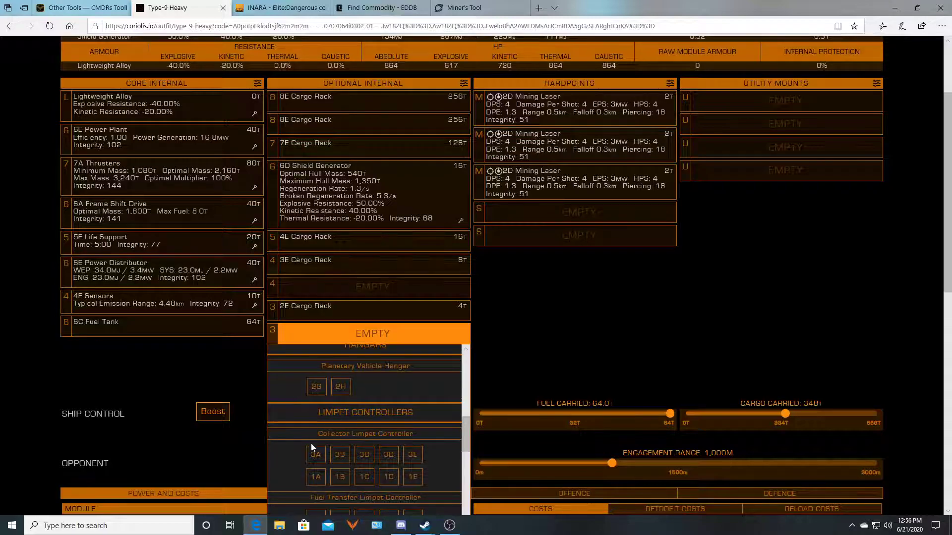
click(316, 455)
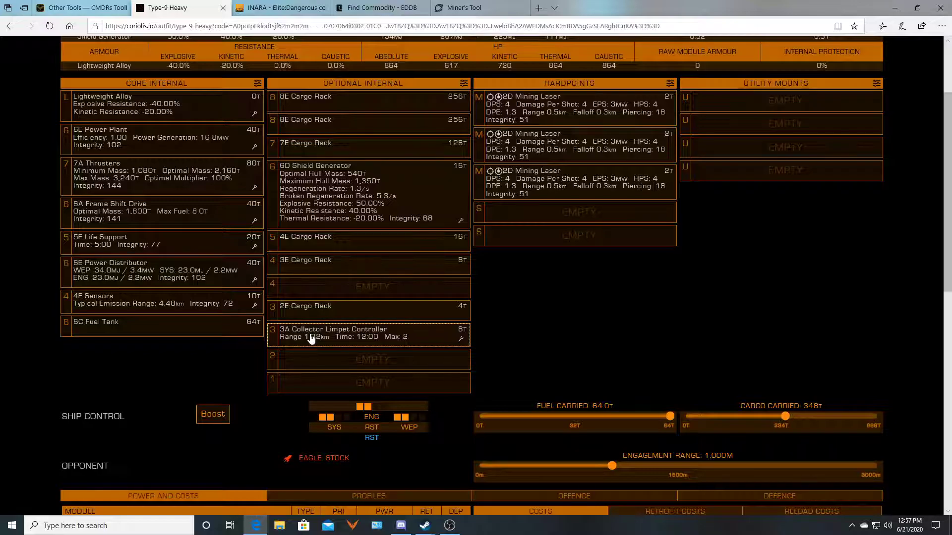
scroll(7, 400, down, 4)
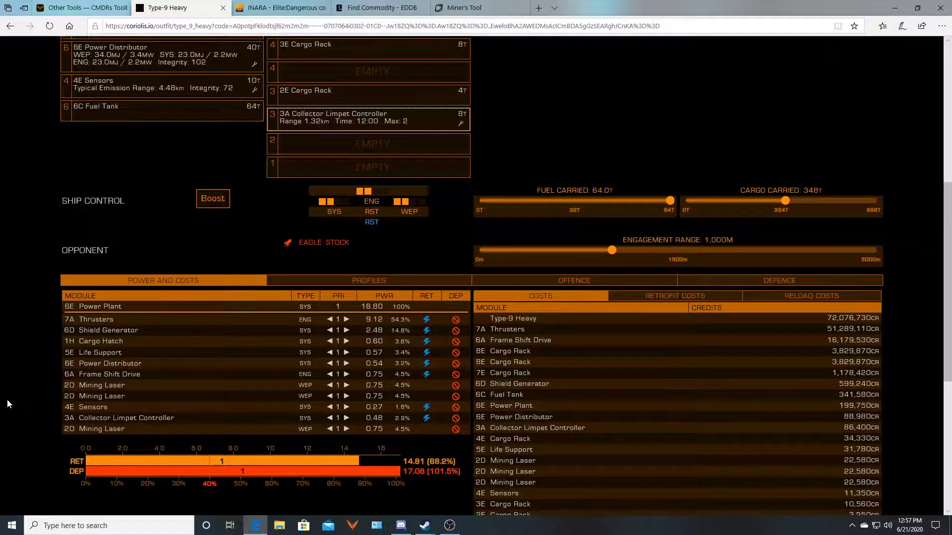
scroll(7, 404, up, 1)
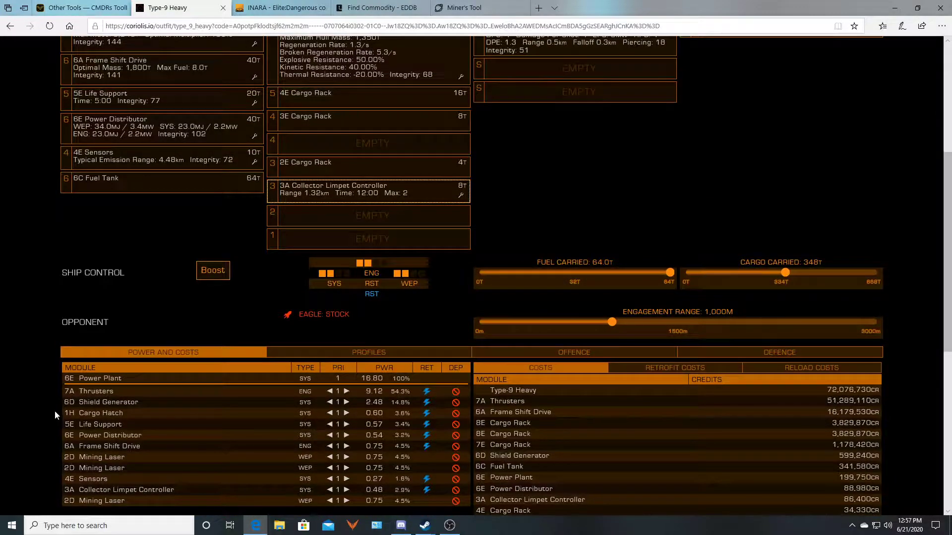
Replace the 2E cargo rack in the other size 3 optional slot with a 3A Collector Limpet Controller.
click(309, 169)
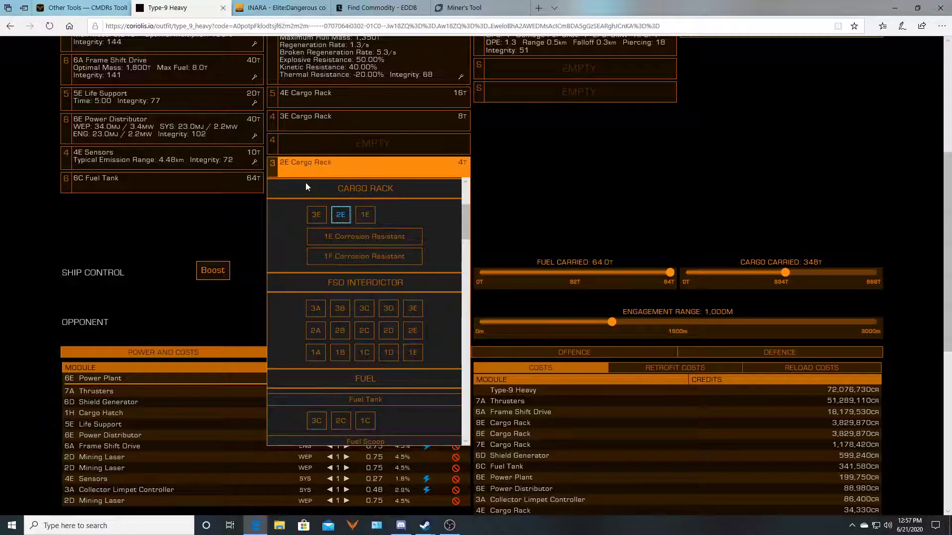
scroll(289, 265, down, 3)
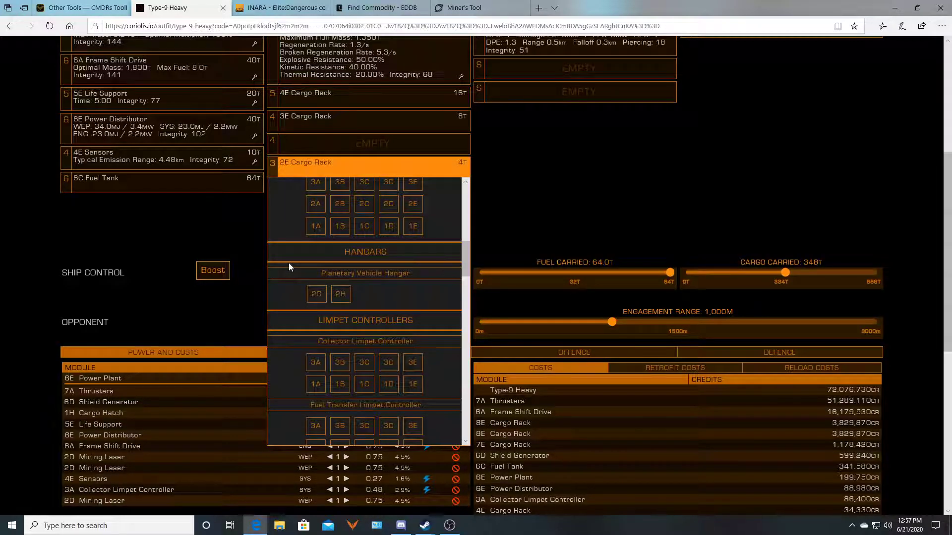
click(316, 362)
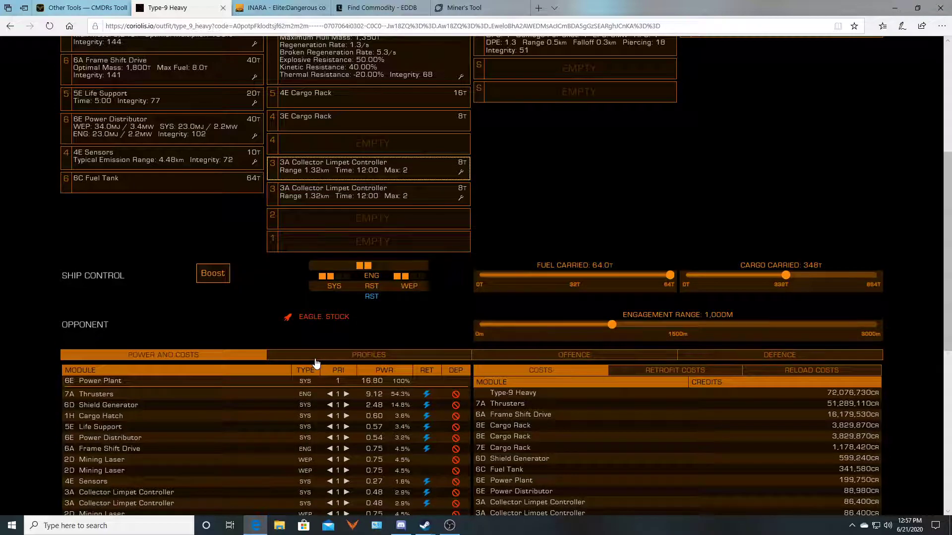
Empty the upper size 3 optional slot, removing its collector limpet controller.
click(318, 171)
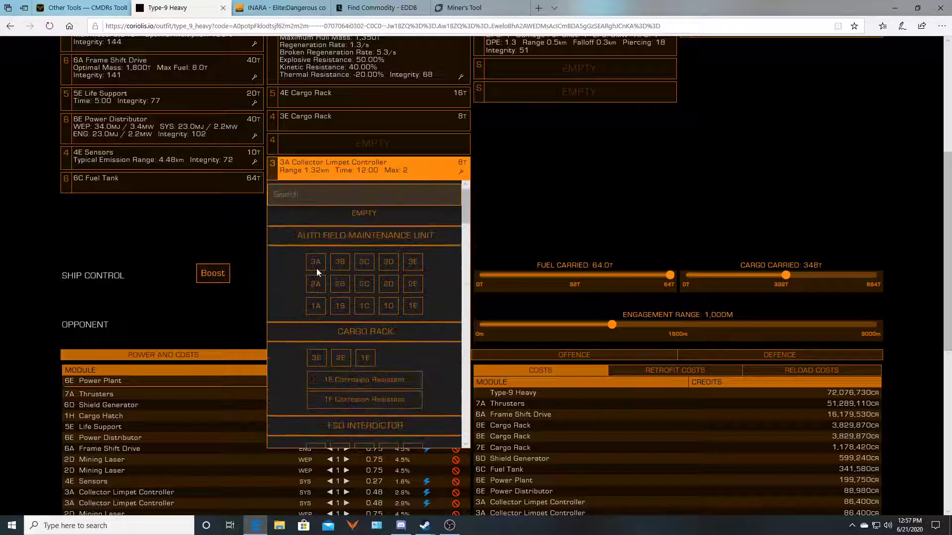
scroll(316, 269, up, 5)
scroll(327, 347, down, 1)
click(364, 399)
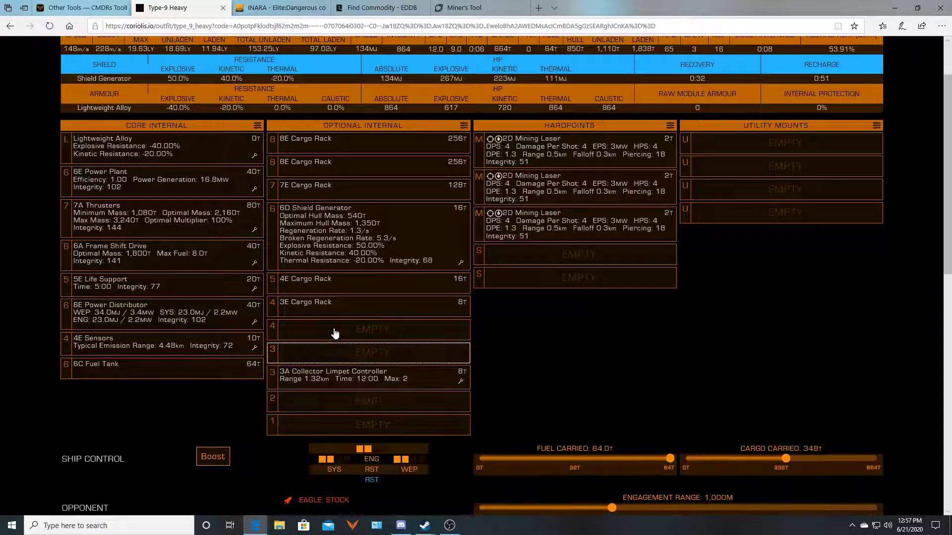
Review the limpet controllers offered for the size 4 slot holding the 3E cargo rack, and set that slot to empty.
click(341, 304)
scroll(292, 350, down, 5)
scroll(291, 354, down, 4)
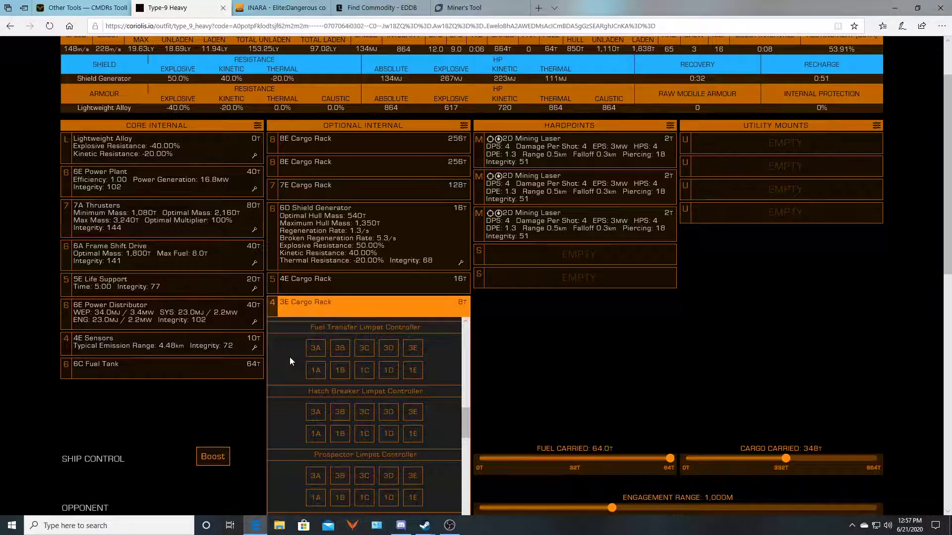
scroll(289, 357, down, 2)
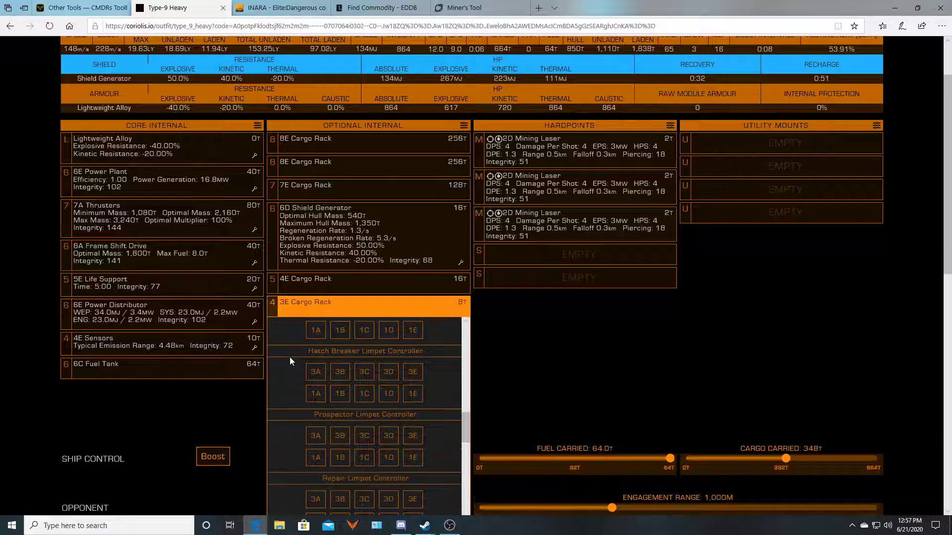
scroll(290, 358, down, 2)
scroll(291, 357, up, 3)
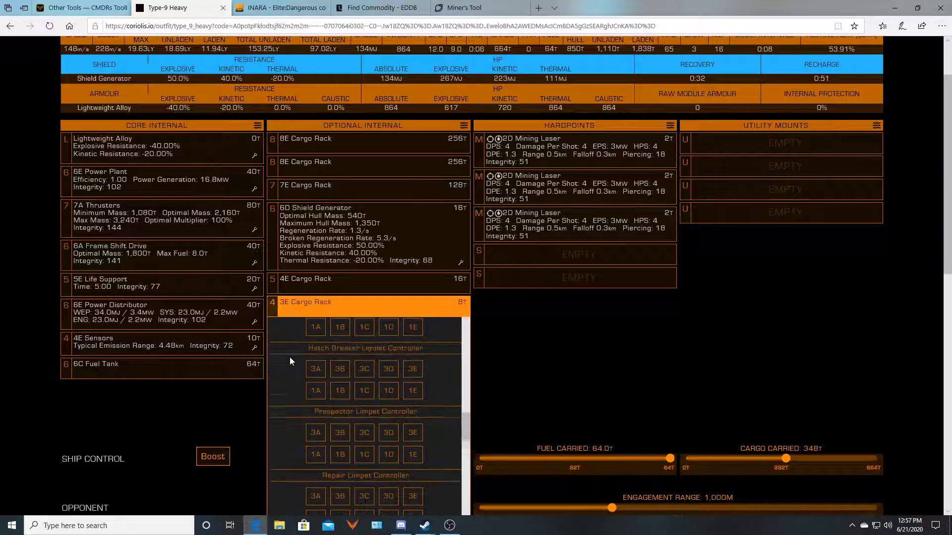
scroll(290, 357, up, 3)
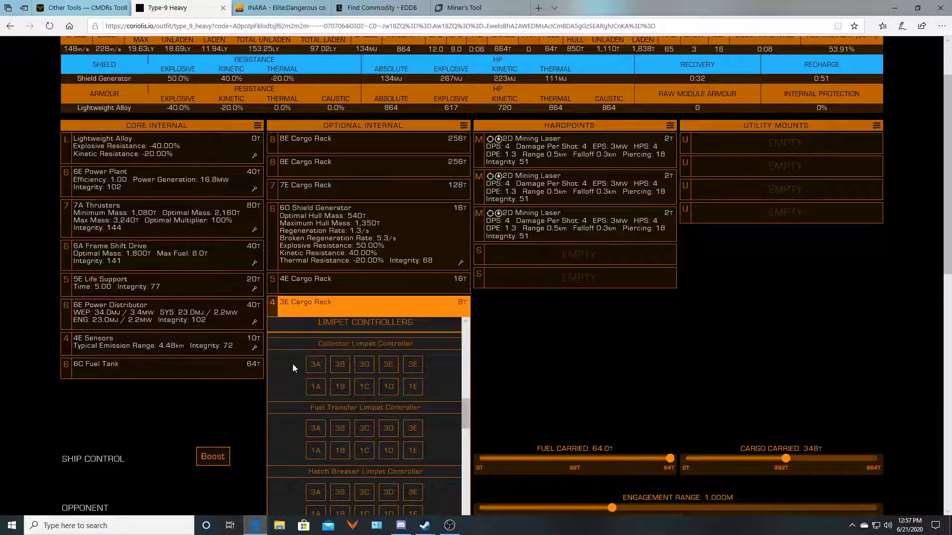
mouse_move(319, 385)
scroll(316, 350, up, 10)
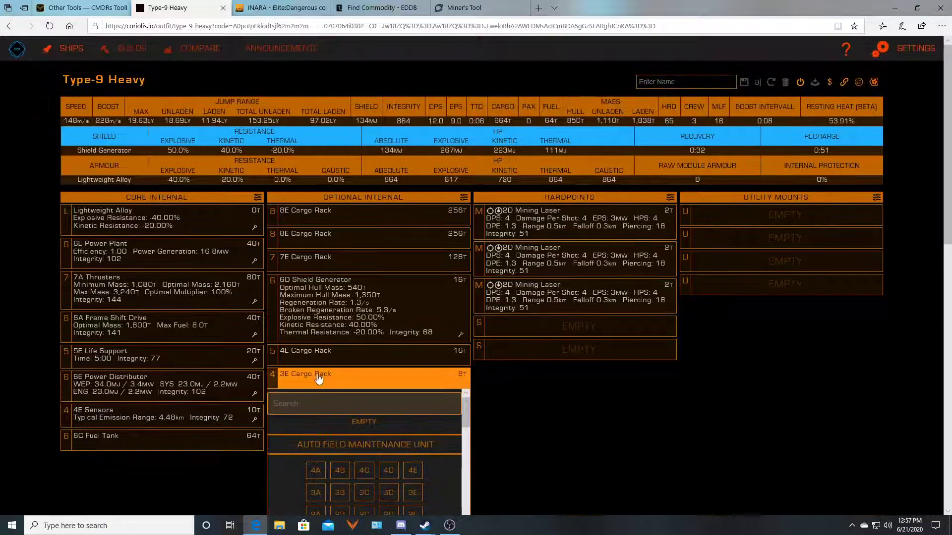
click(353, 424)
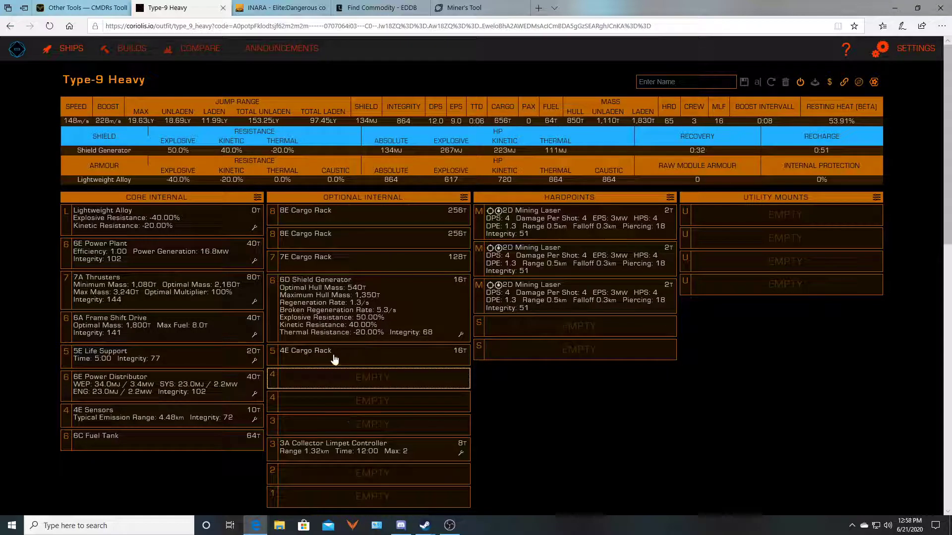
Replace the size 5 slot's cargo rack with a 5A Collector Limpet Controller and check the power usage and module costs.
click(334, 360)
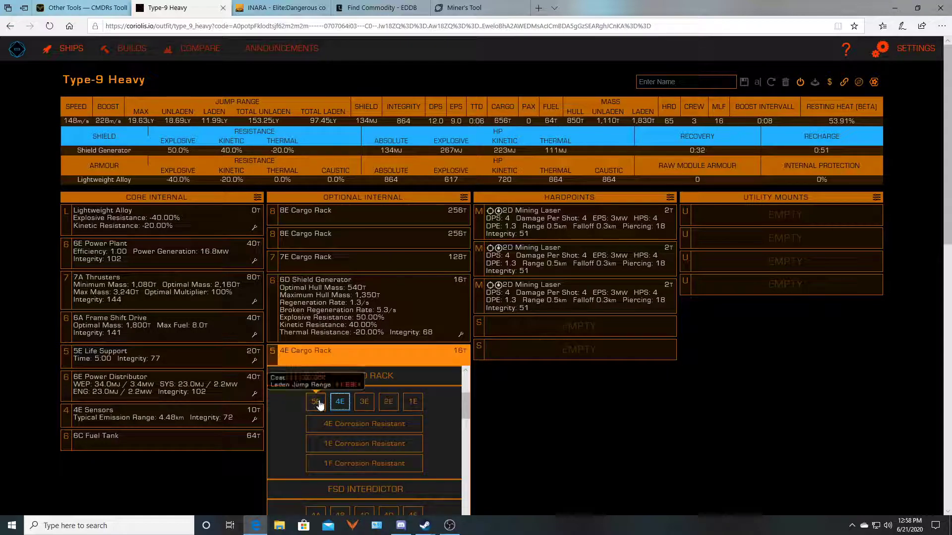
scroll(280, 404, down, 3)
scroll(280, 404, down, 5)
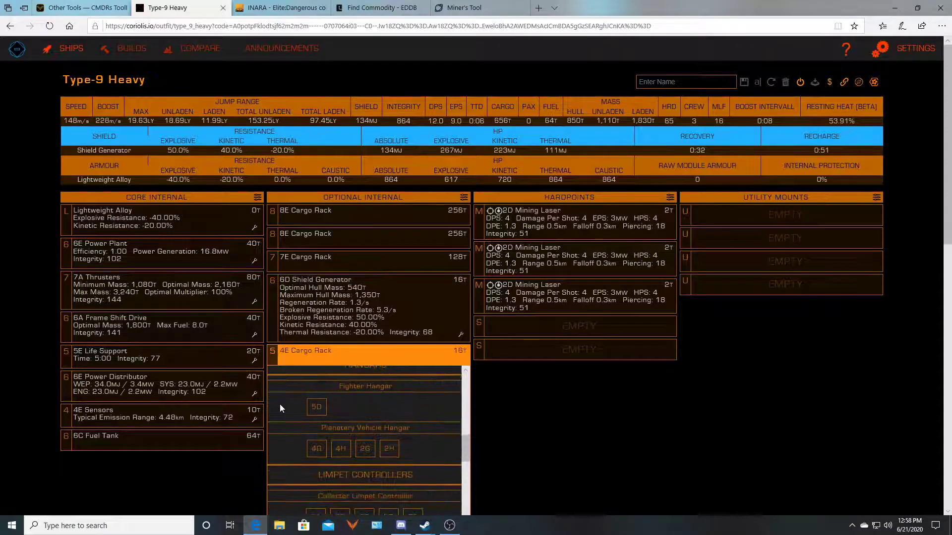
scroll(280, 403, down, 2)
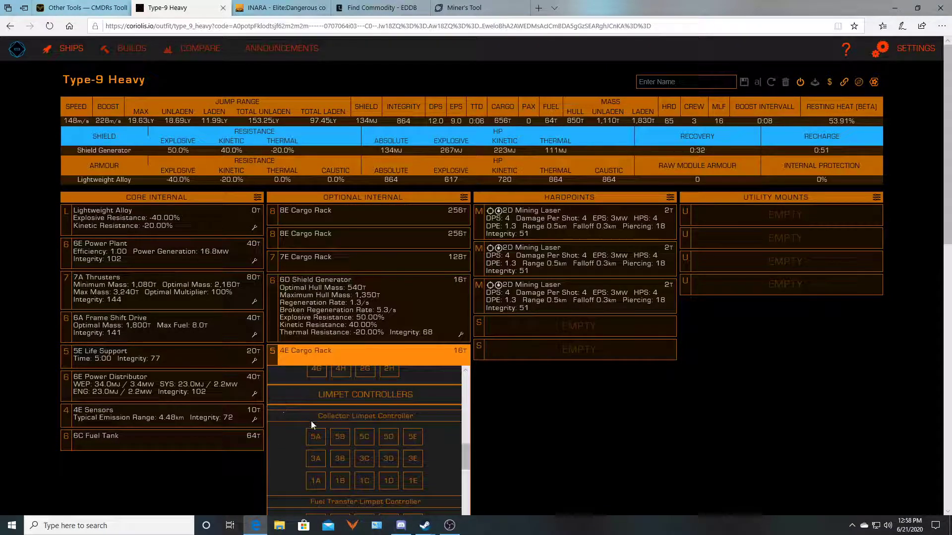
click(316, 437)
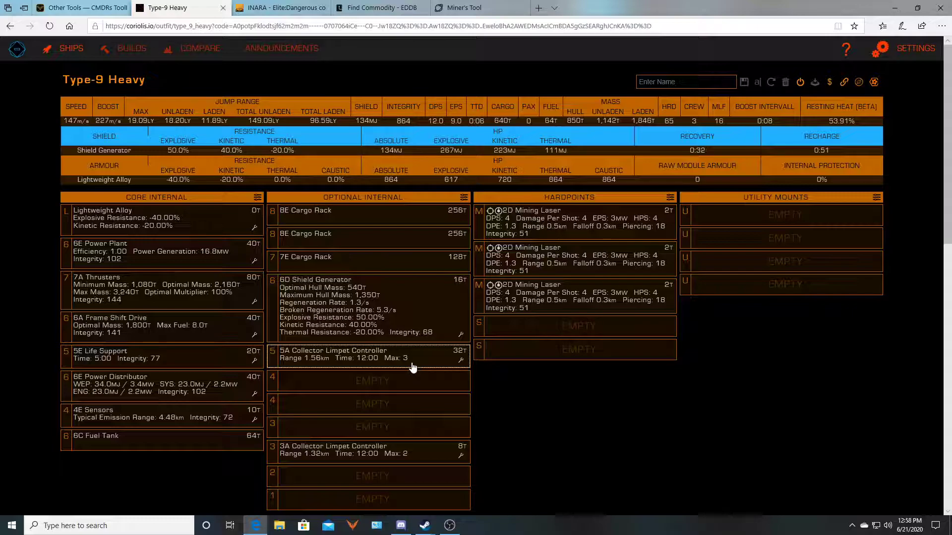
scroll(413, 366, down, 7)
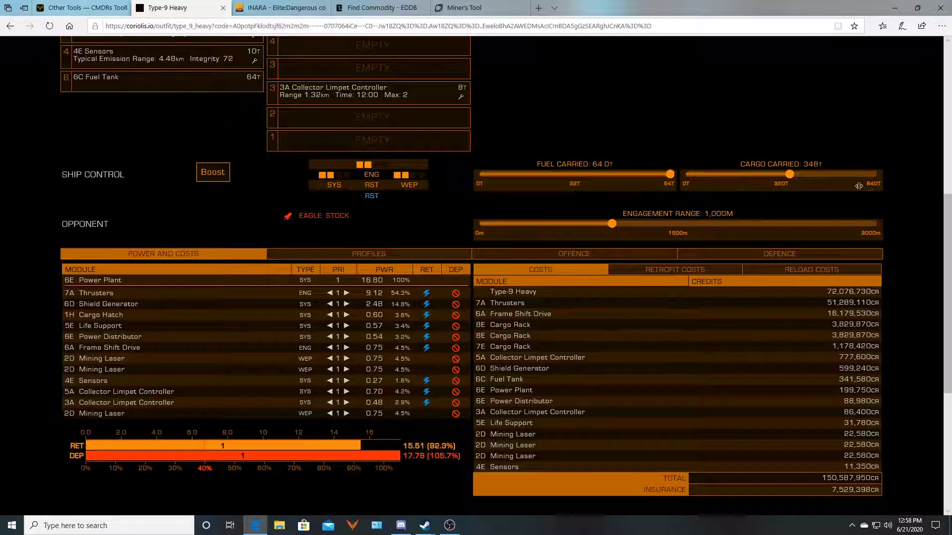
scroll(616, 165, up, 7)
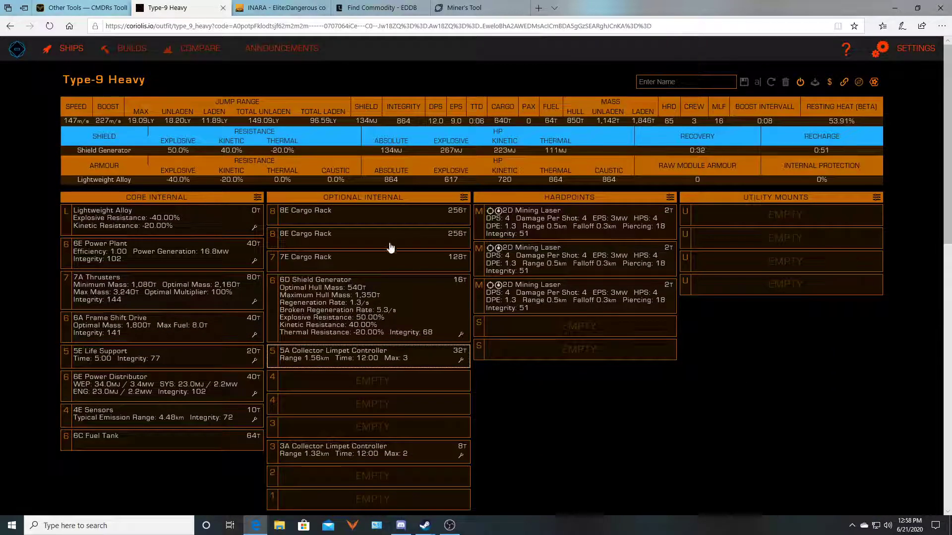
Replace the size 7 slot's cargo rack with a 7A Collector Limpet Controller.
click(336, 263)
scroll(333, 355, down, 10)
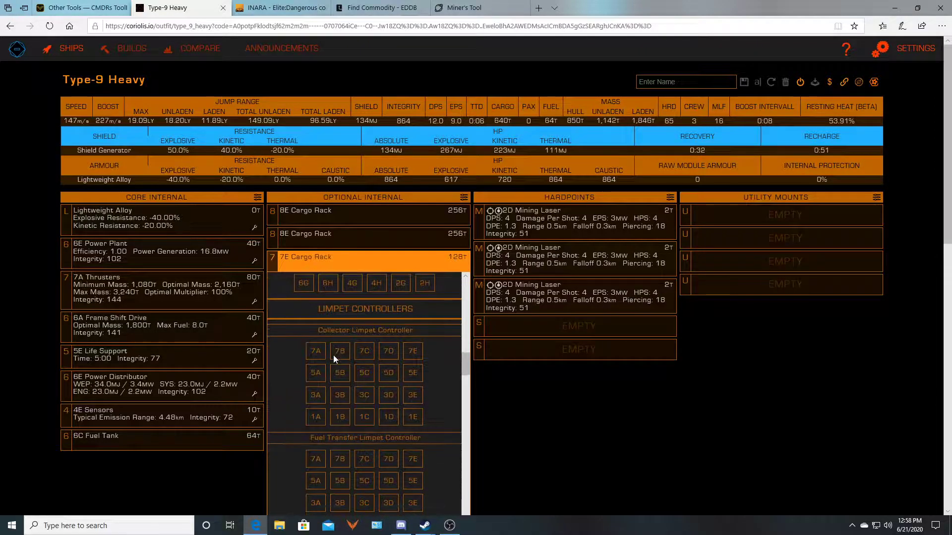
click(315, 354)
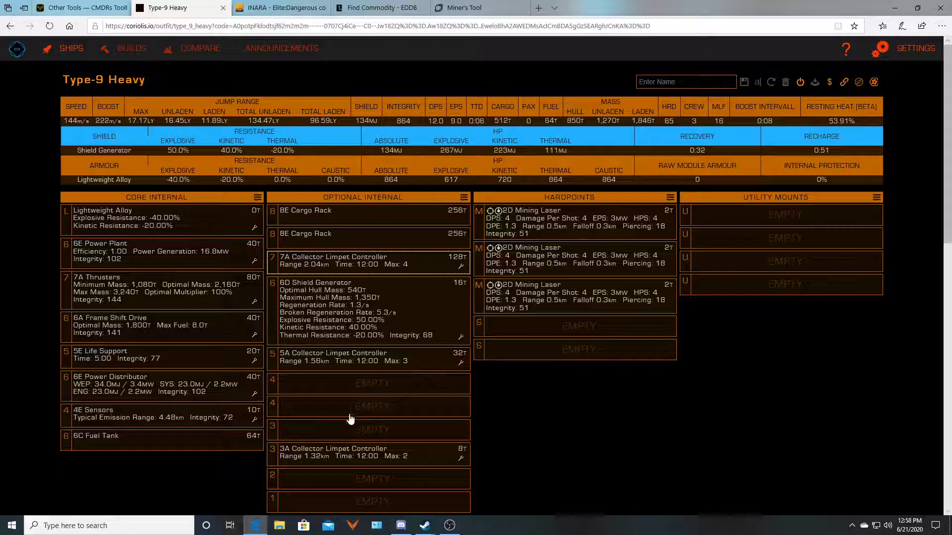
Look through the modules offered for the upper empty size 4 optional slot, including its limpet controllers, leaving the slot empty.
click(298, 383)
scroll(310, 405, down, 5)
scroll(269, 444, up, 2)
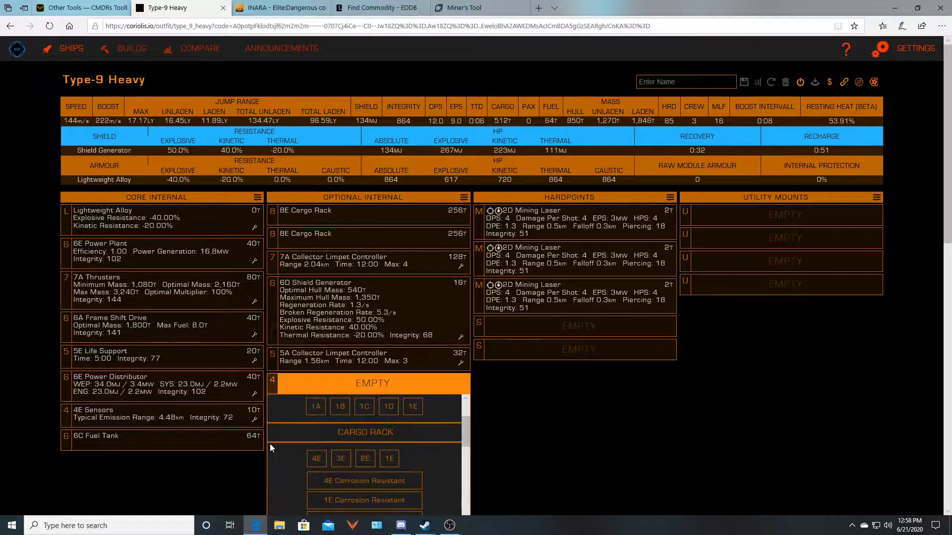
scroll(127, 471, down, 3)
scroll(368, 328, down, 10)
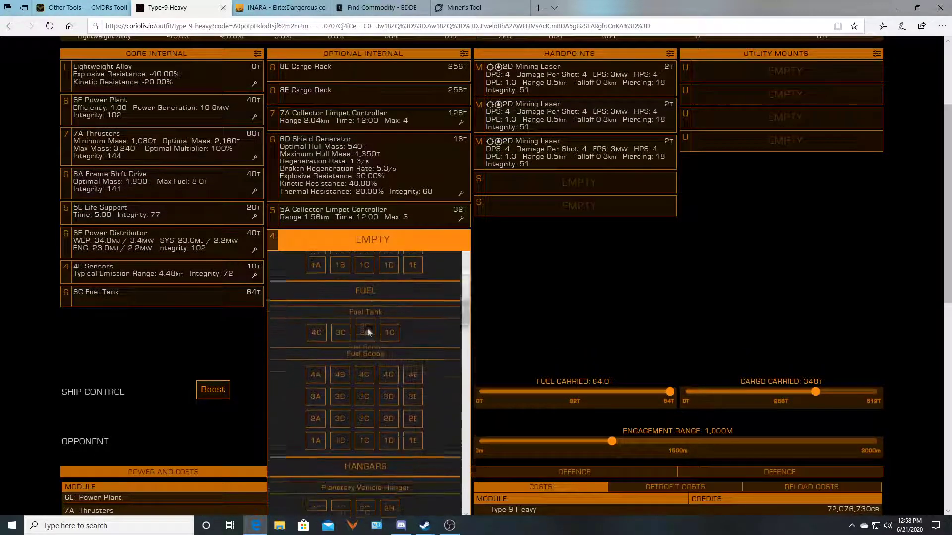
scroll(370, 333, down, 10)
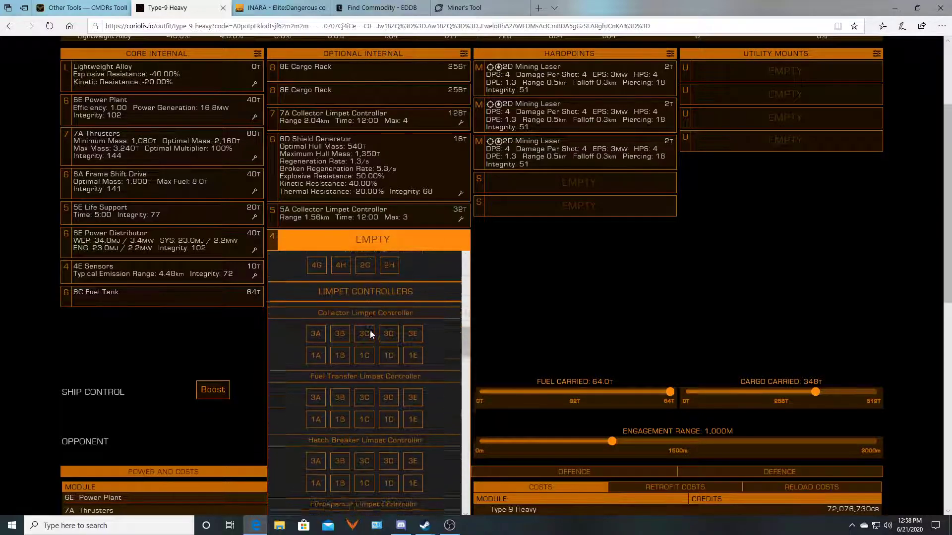
scroll(370, 331, down, 2)
scroll(248, 333, up, 3)
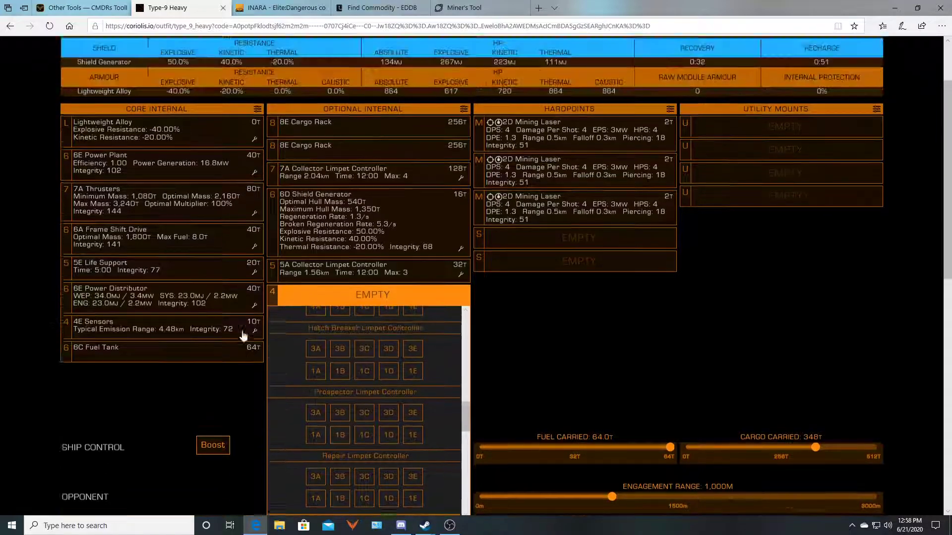
click(169, 481)
scroll(183, 456, down, 3)
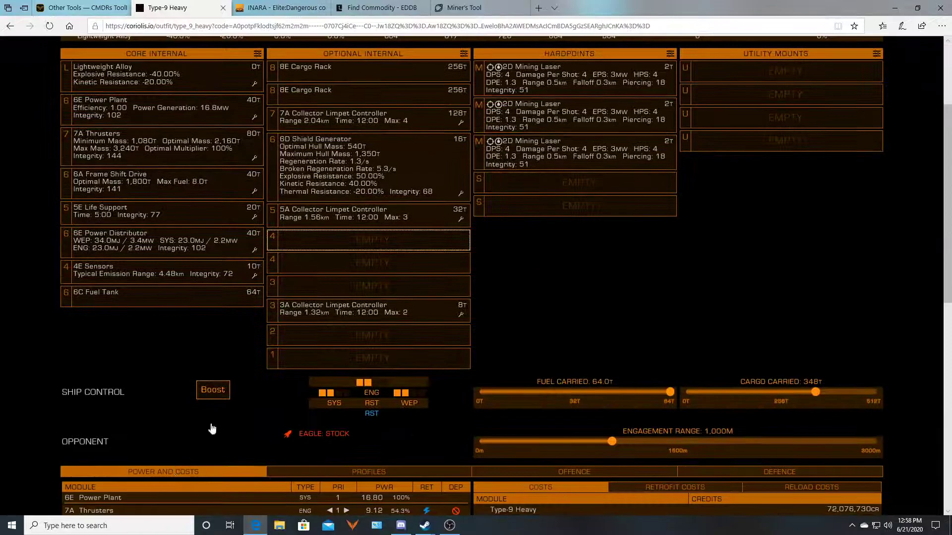
Fit a 3A Refinery in the empty size 3 optional slot.
click(291, 292)
scroll(325, 376, down, 8)
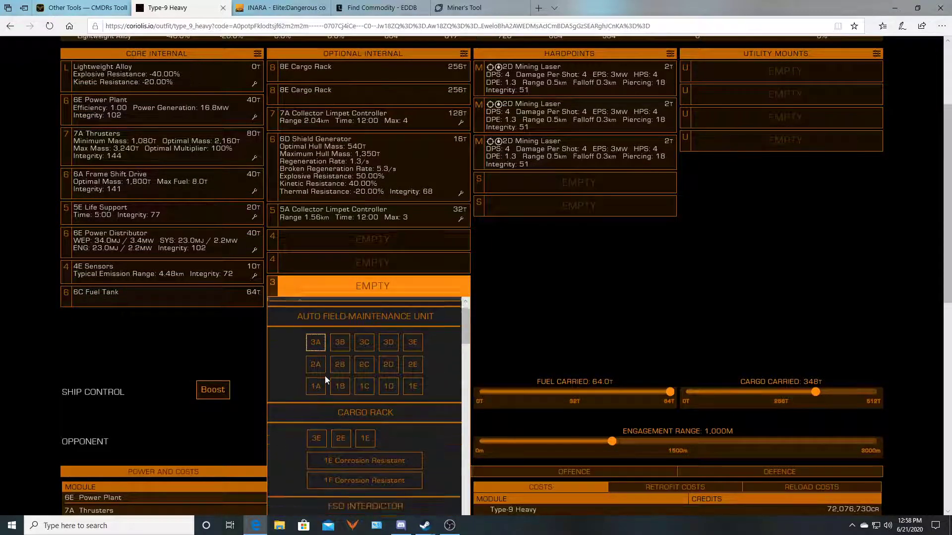
scroll(322, 382, down, 2)
scroll(322, 382, down, 5)
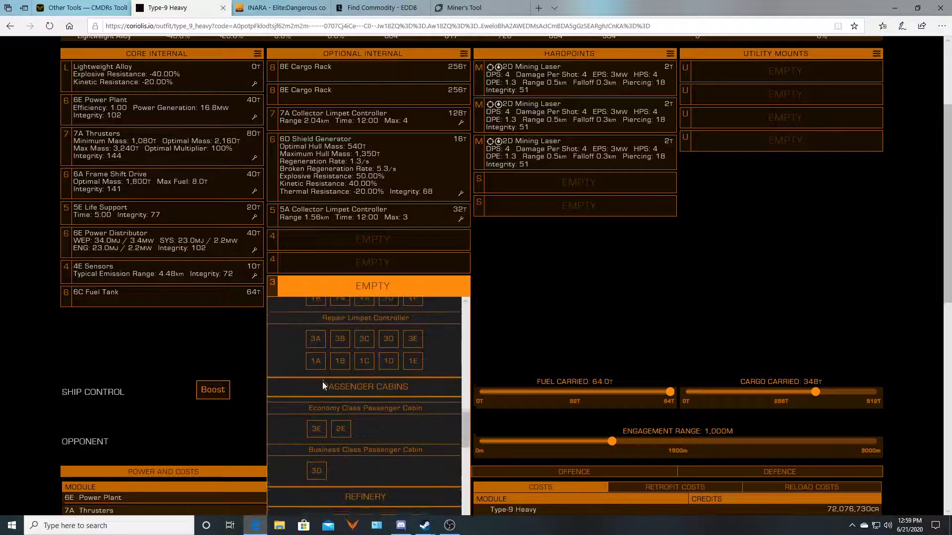
scroll(323, 382, down, 1)
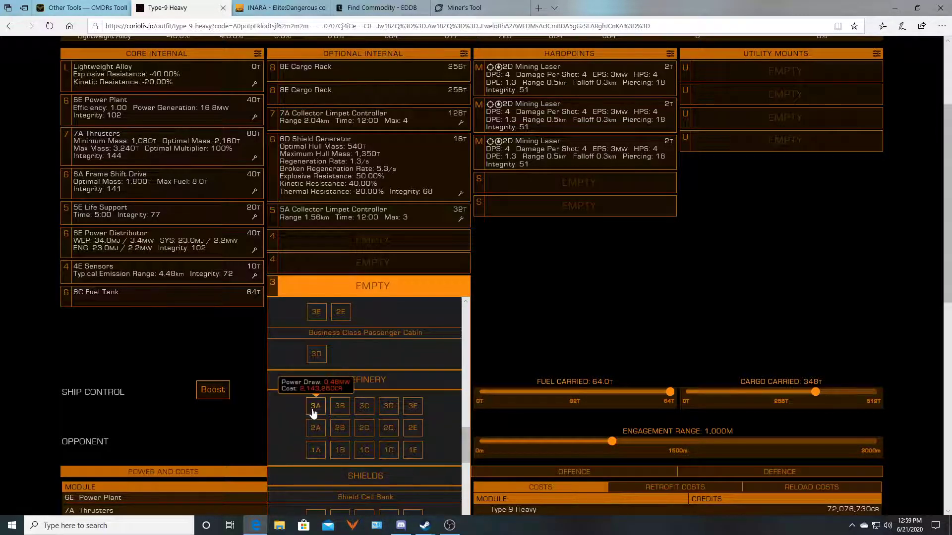
click(313, 407)
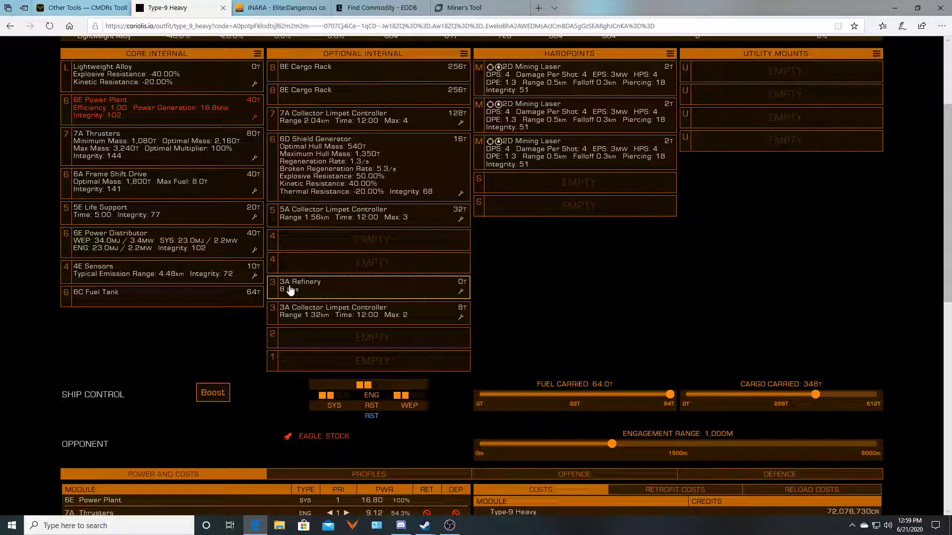
Fit a 4A Fuel Scoop in the upper size 4 optional slot.
click(323, 242)
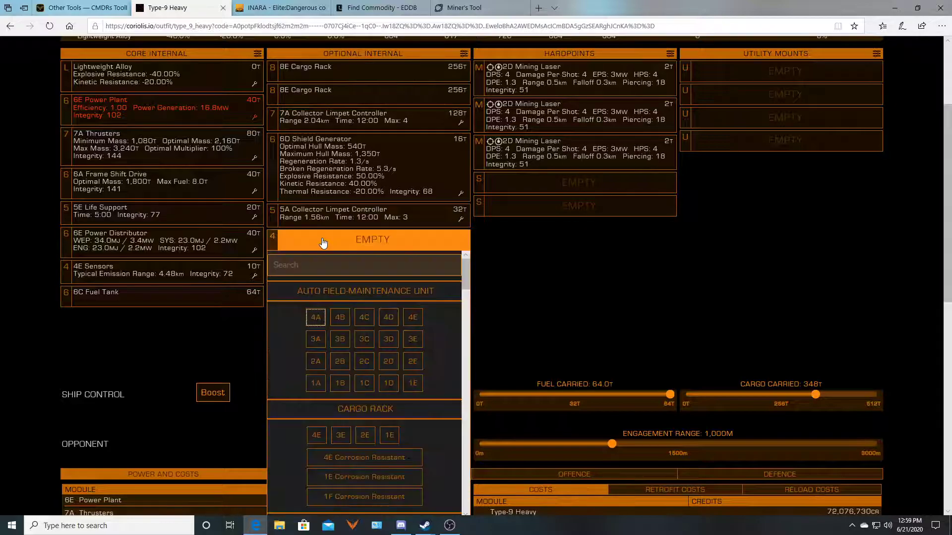
scroll(340, 296, down, 5)
scroll(340, 295, down, 3)
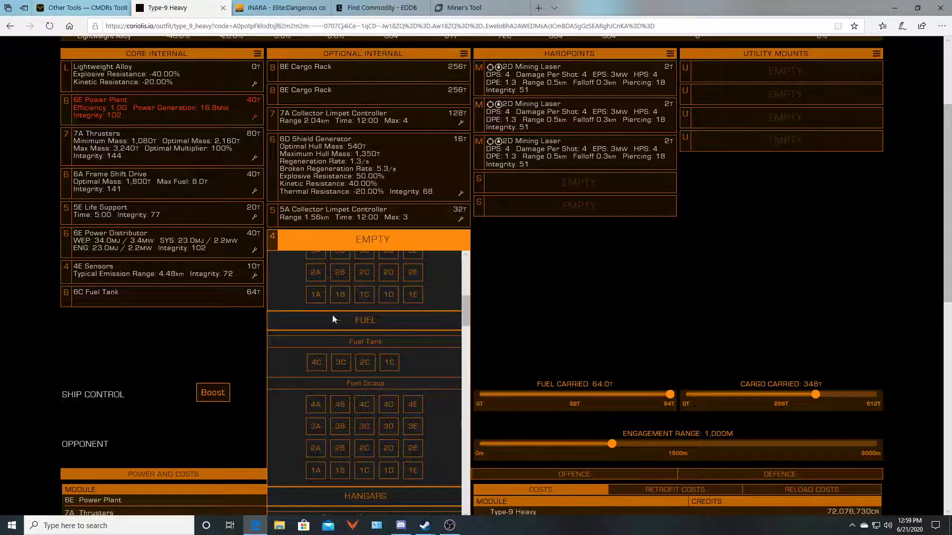
click(315, 404)
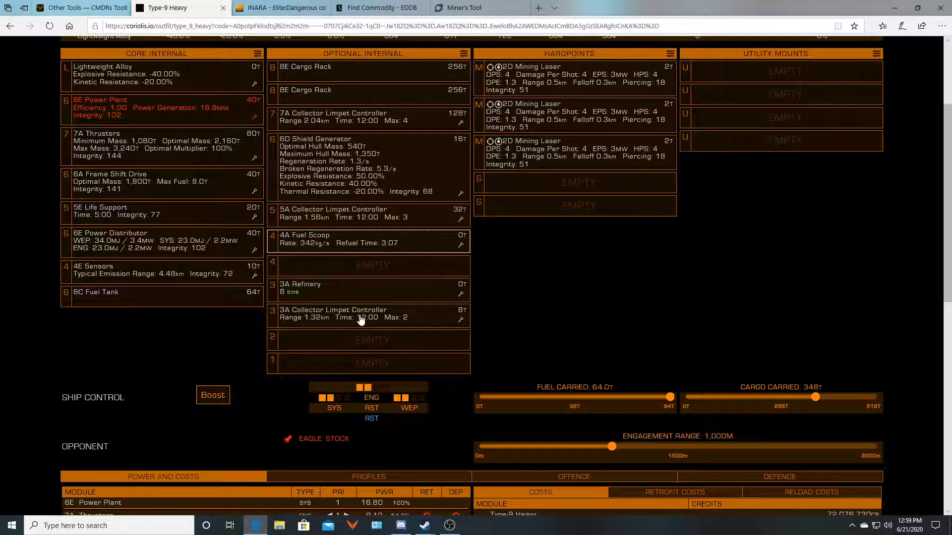
Fit a 3A Prospector Limpet Controller in the remaining empty size 4 optional slot.
scroll(361, 320, down, 2)
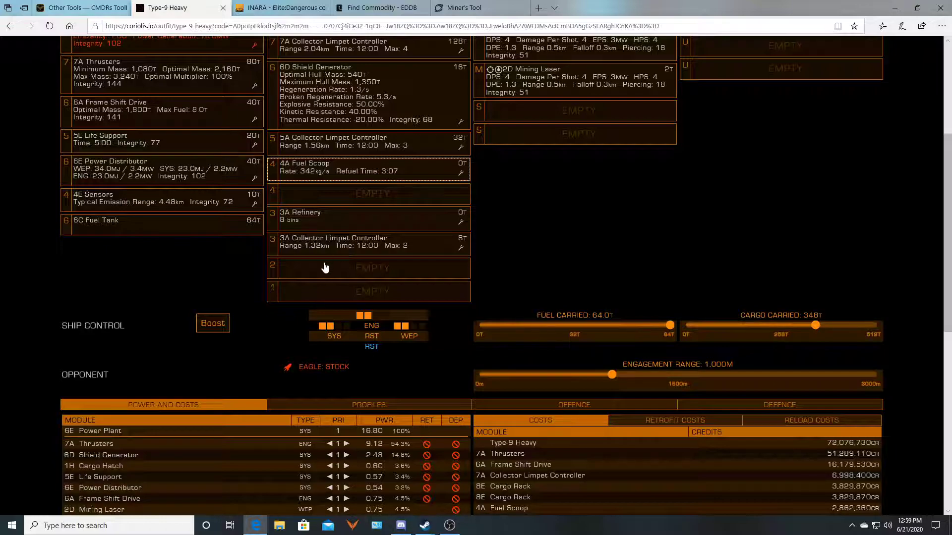
click(332, 198)
scroll(344, 256, down, 5)
scroll(344, 258, down, 4)
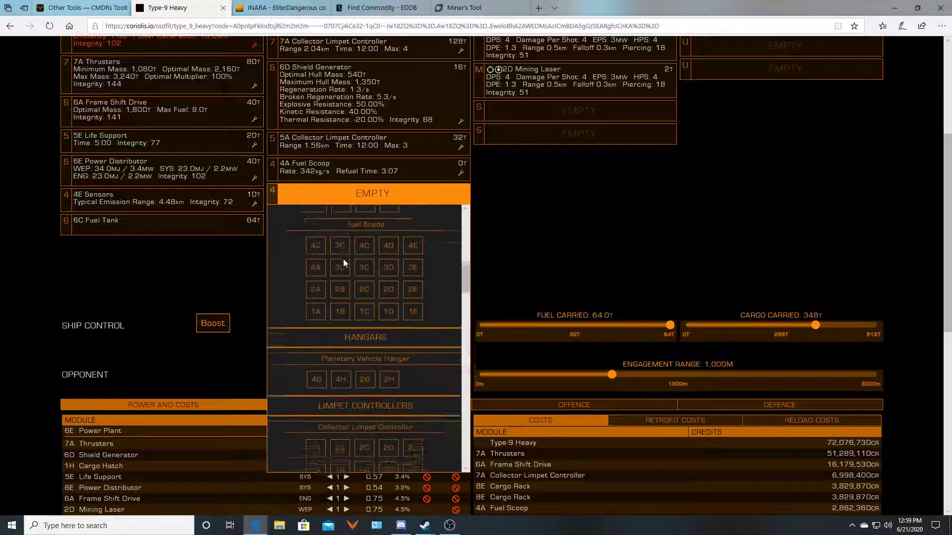
scroll(344, 263, down, 1)
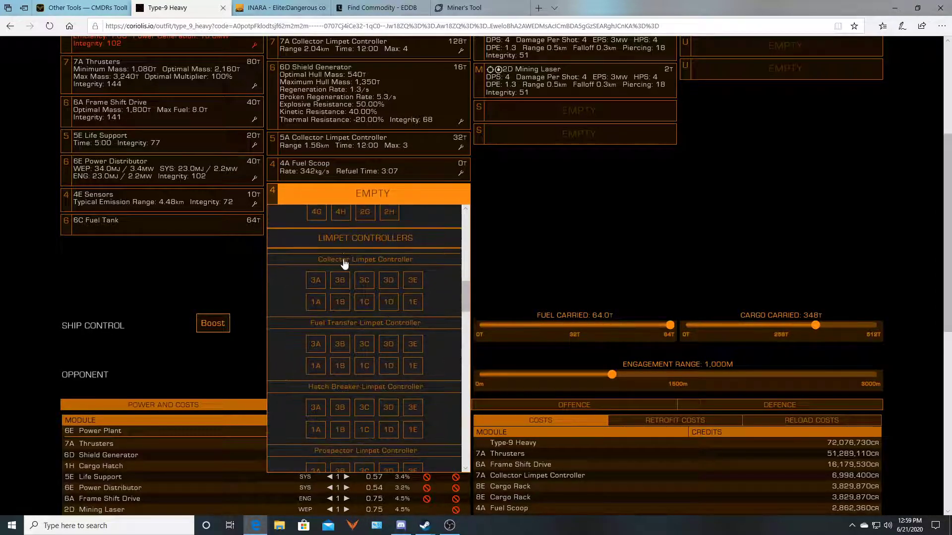
scroll(298, 365, down, 1)
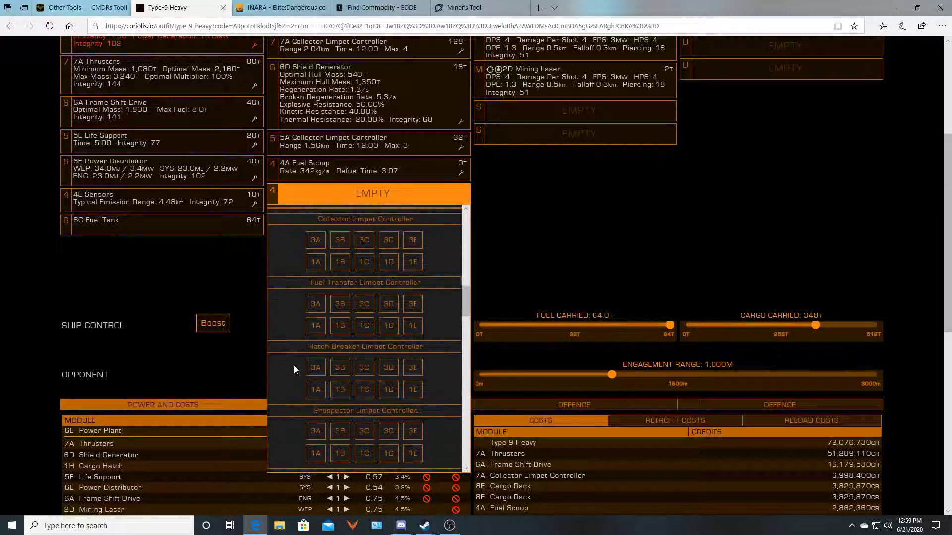
click(314, 432)
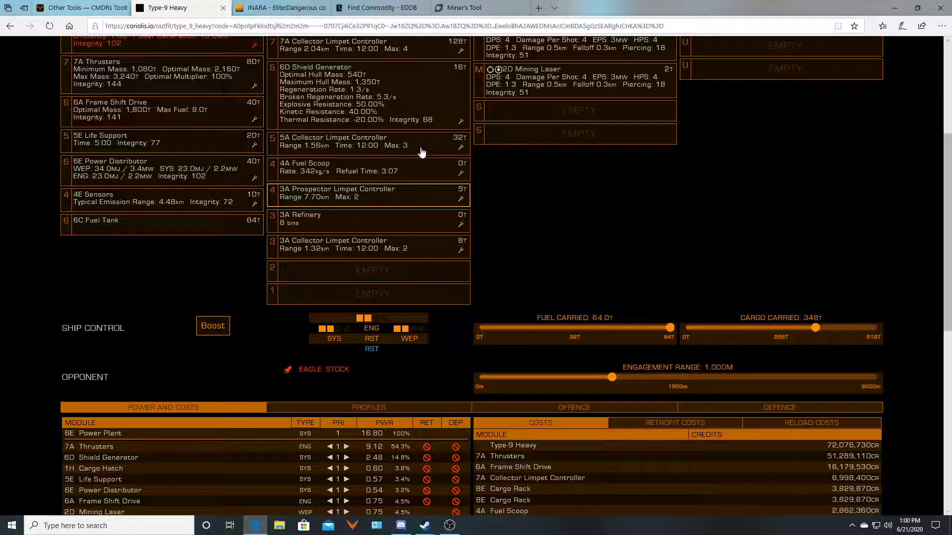
Browse the passenger cabin and refinery options offered for the empty size 2 optional slot.
scroll(418, 149, up, 3)
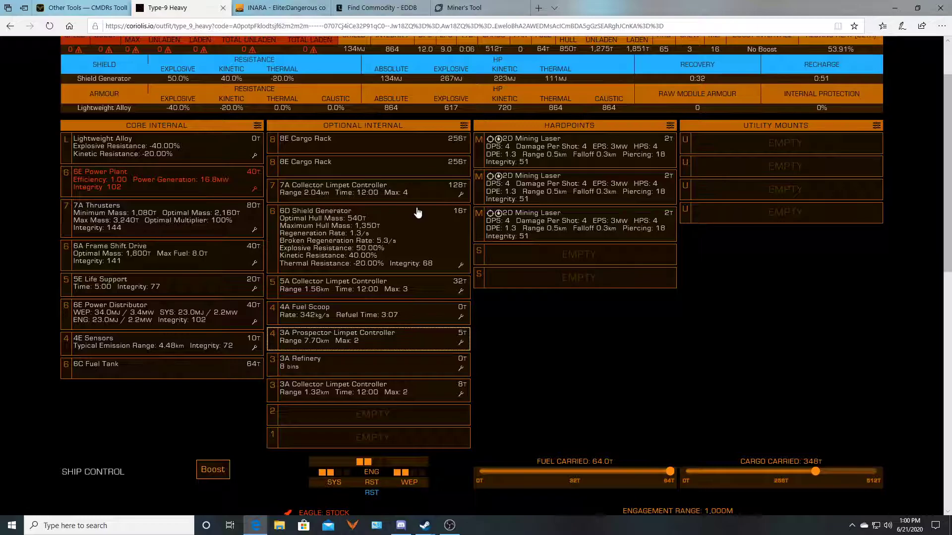
click(356, 418)
scroll(358, 420, down, 3)
scroll(358, 416, down, 10)
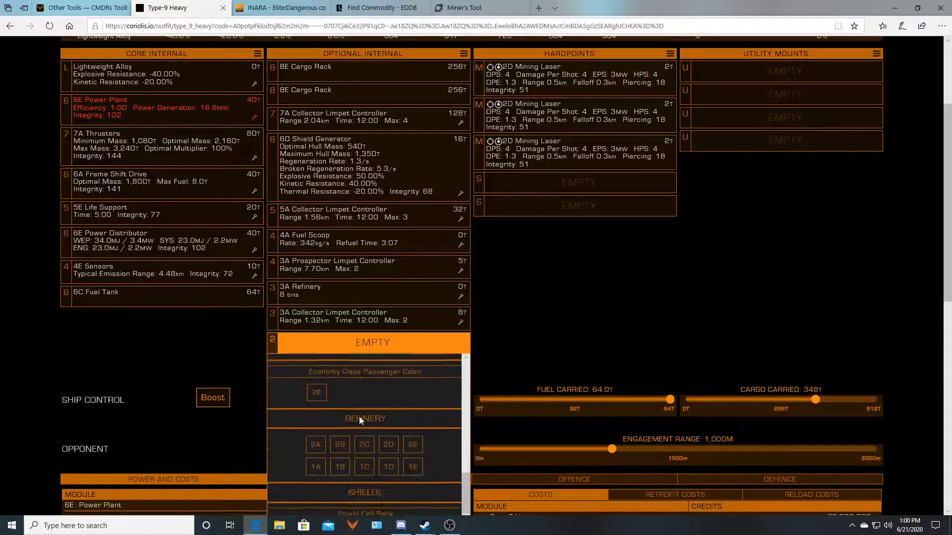
scroll(359, 416, down, 1)
scroll(359, 417, up, 2)
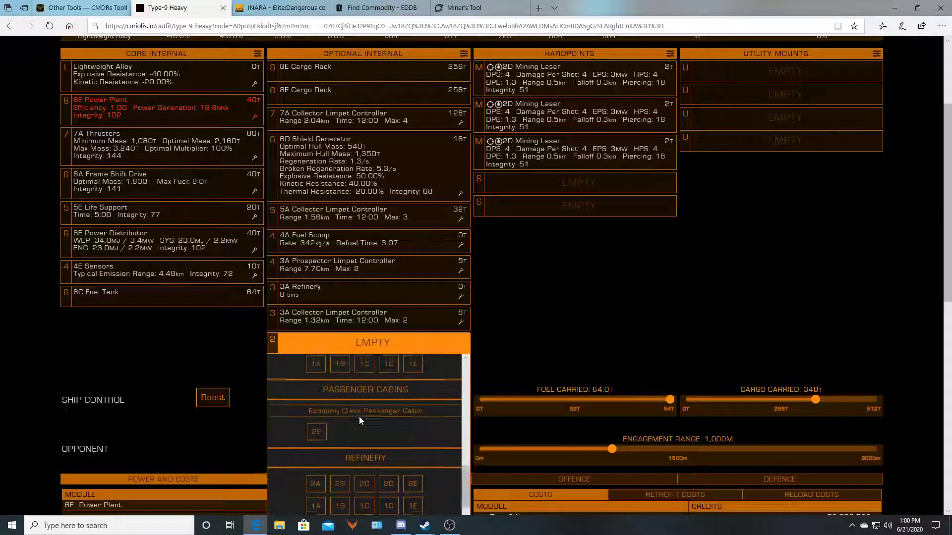
Review the weapons offered for the first empty small hardpoint, down to the mining tools, and leave it empty.
click(558, 184)
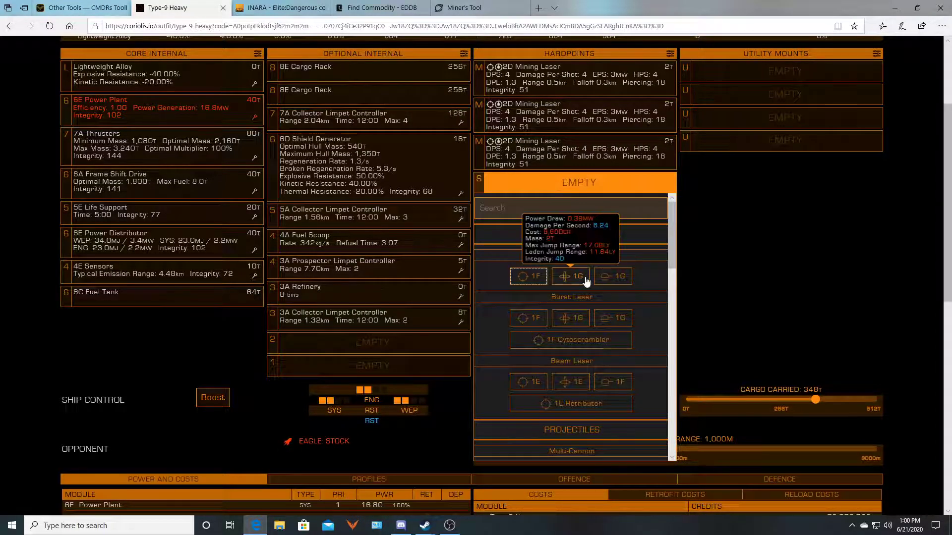
scroll(647, 263, down, 5)
scroll(647, 263, down, 4)
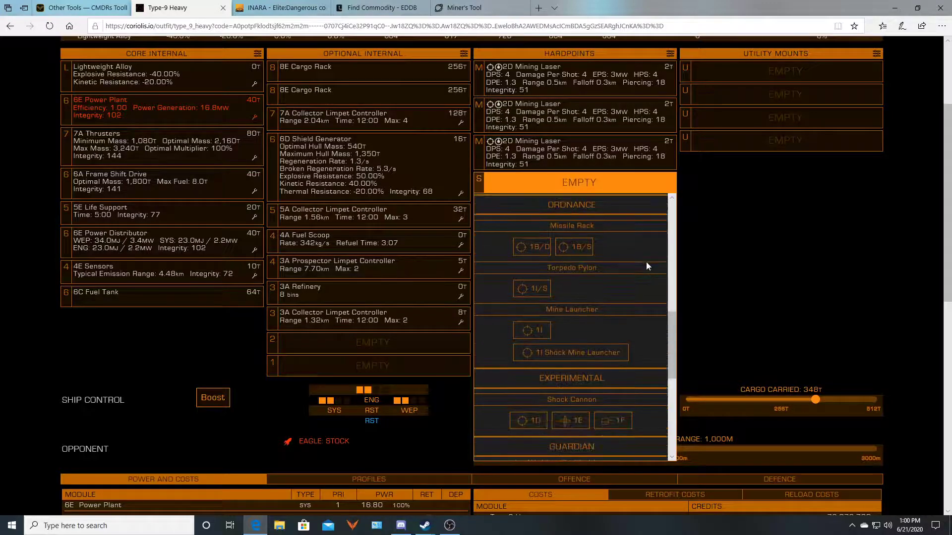
scroll(646, 262, down, 6)
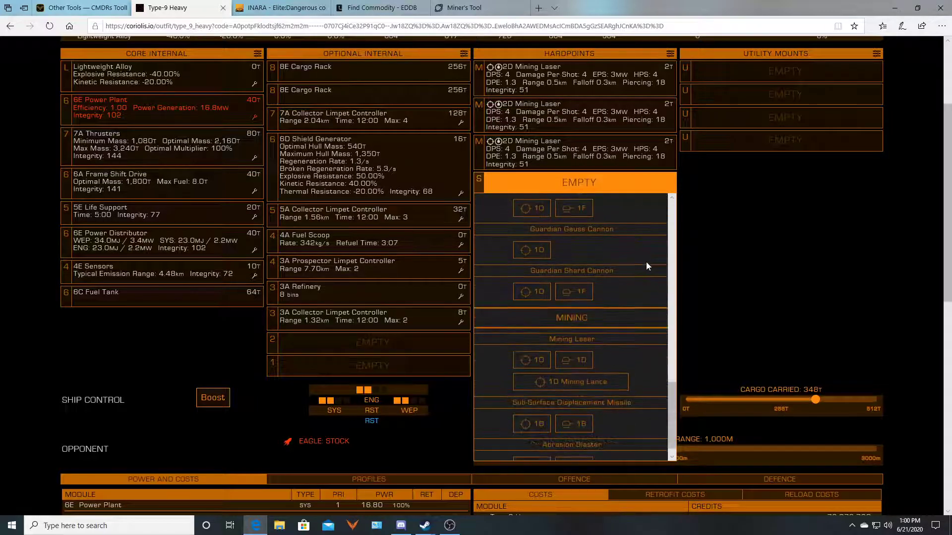
scroll(647, 262, down, 1)
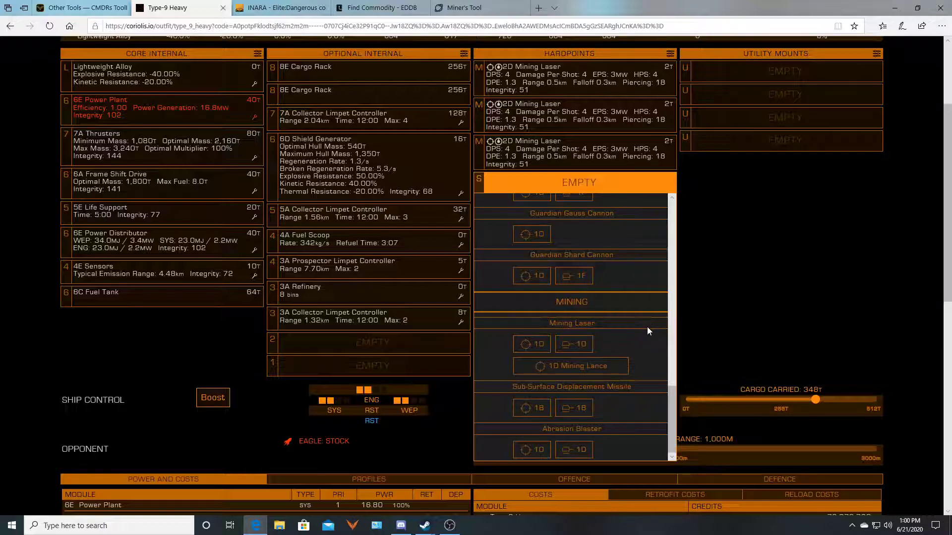
scroll(647, 330, down, 2)
scroll(648, 330, up, 5)
scroll(647, 326, up, 3)
click(733, 260)
Review the modules offered for the first utility mount and examine the 0A and 0E Pulse Wave Analysers.
scroll(732, 259, up, 5)
click(715, 214)
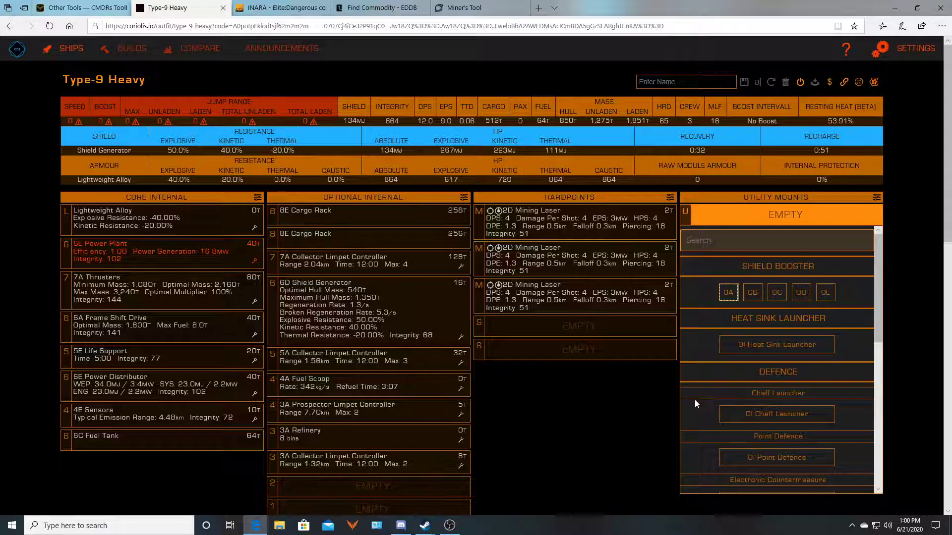
scroll(695, 401, down, 3)
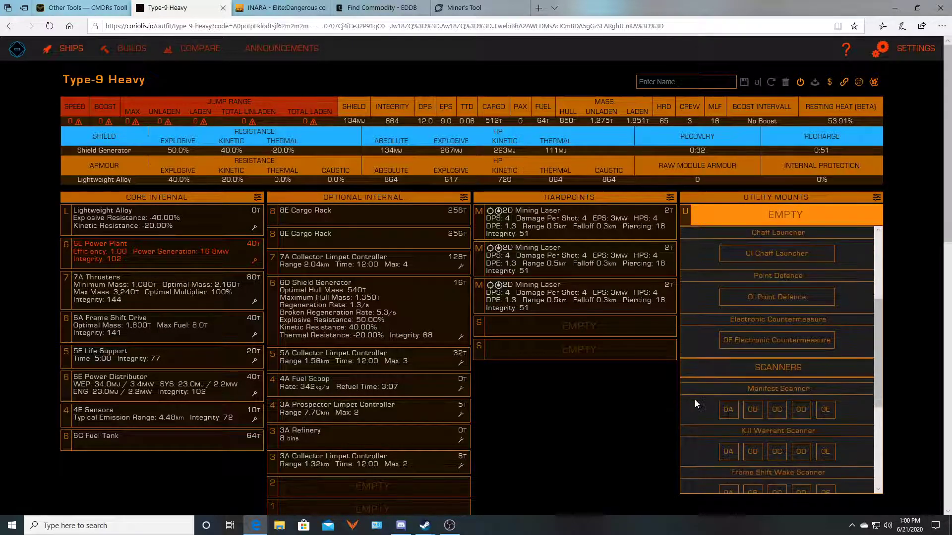
scroll(694, 400, down, 3)
scroll(694, 400, down, 5)
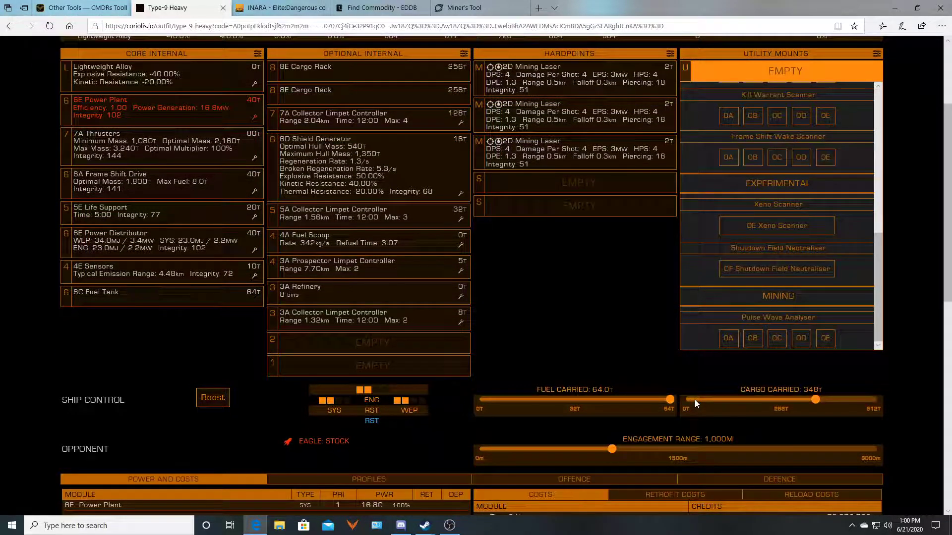
mouse_move(729, 342)
mouse_move(819, 342)
Fit a 1I Detailed Surface Scanner in the empty size 2 optional slot.
click(373, 348)
scroll(400, 394, down, 10)
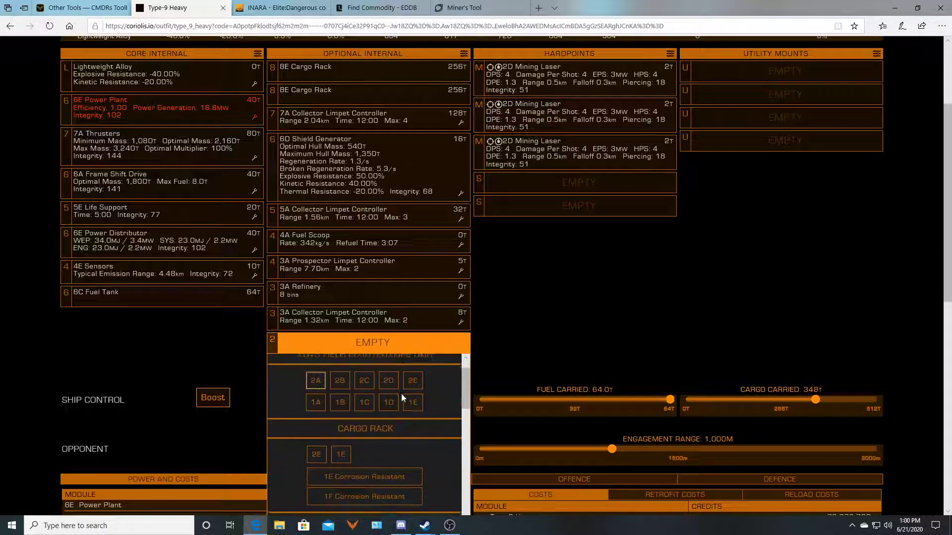
scroll(421, 394, down, 5)
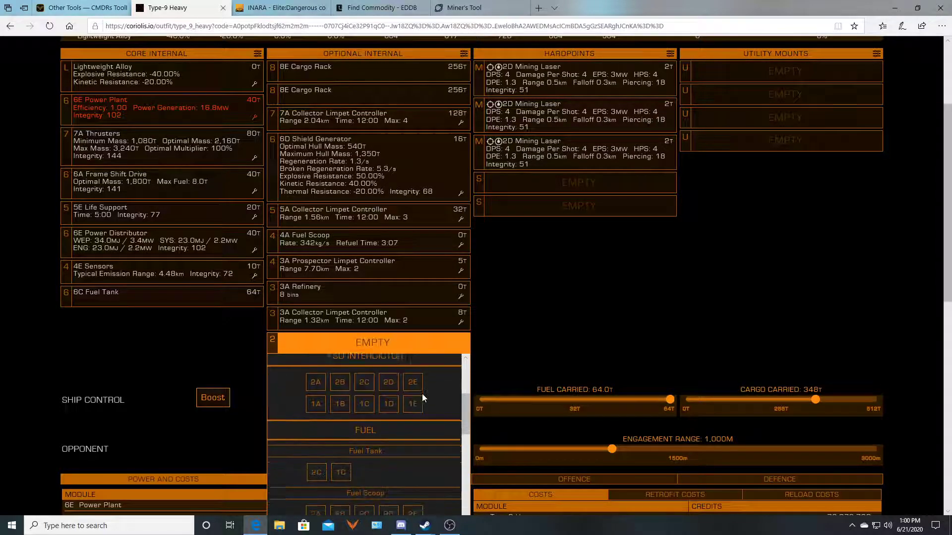
scroll(422, 395, down, 3)
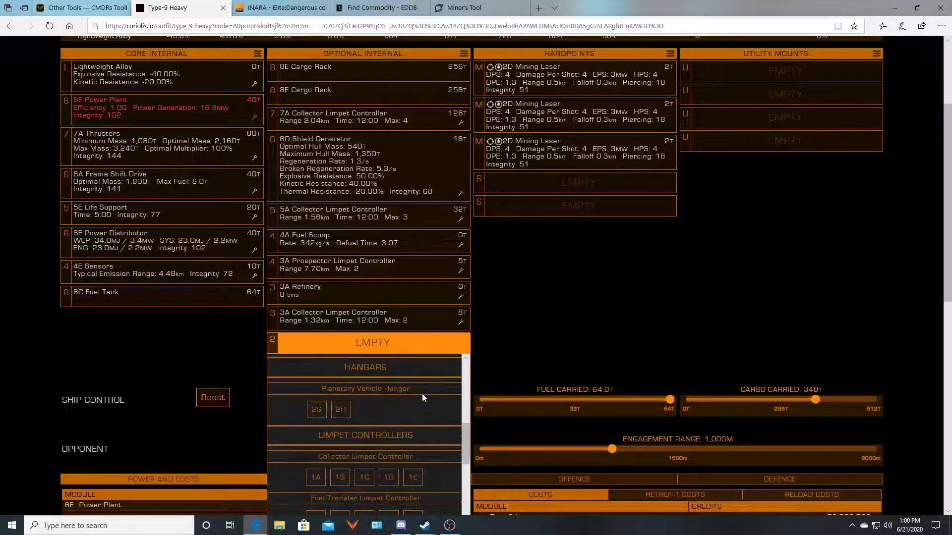
scroll(429, 395, down, 5)
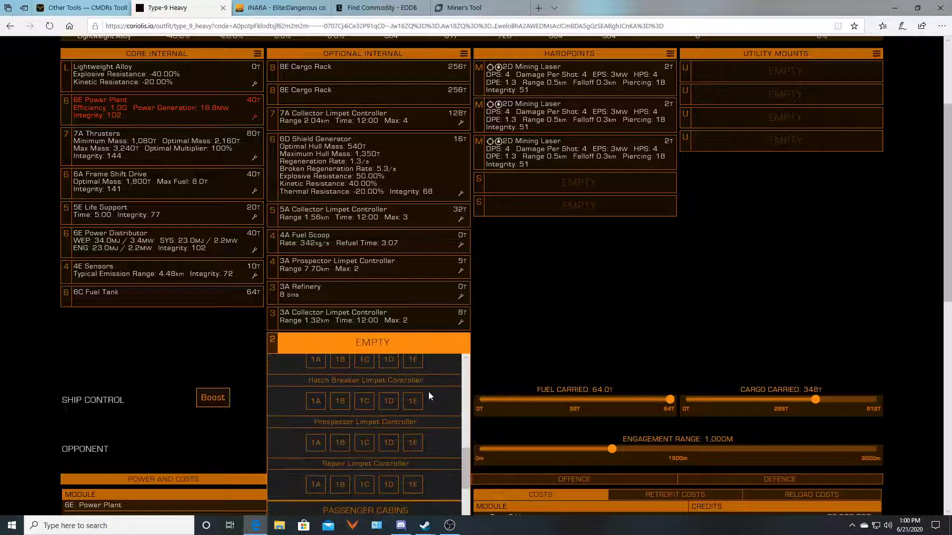
scroll(430, 395, down, 6)
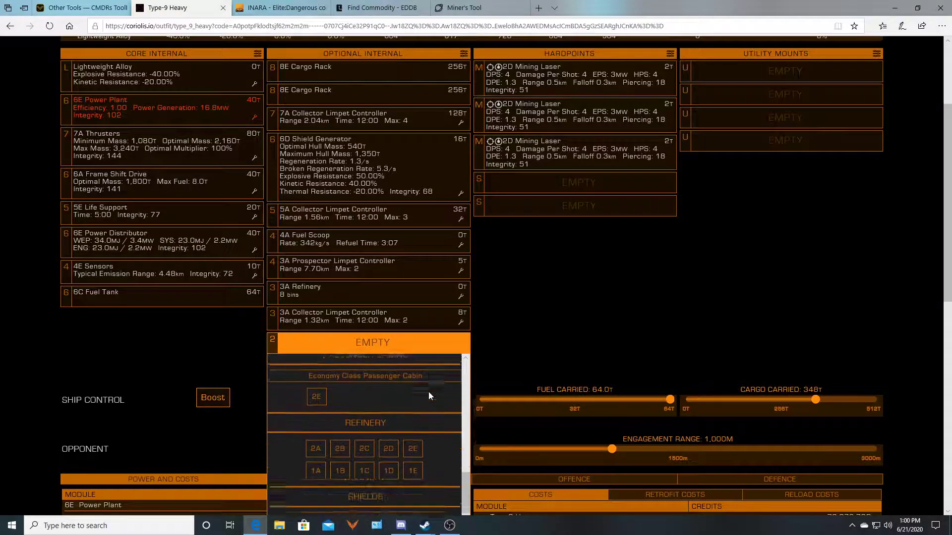
scroll(428, 391, down, 5)
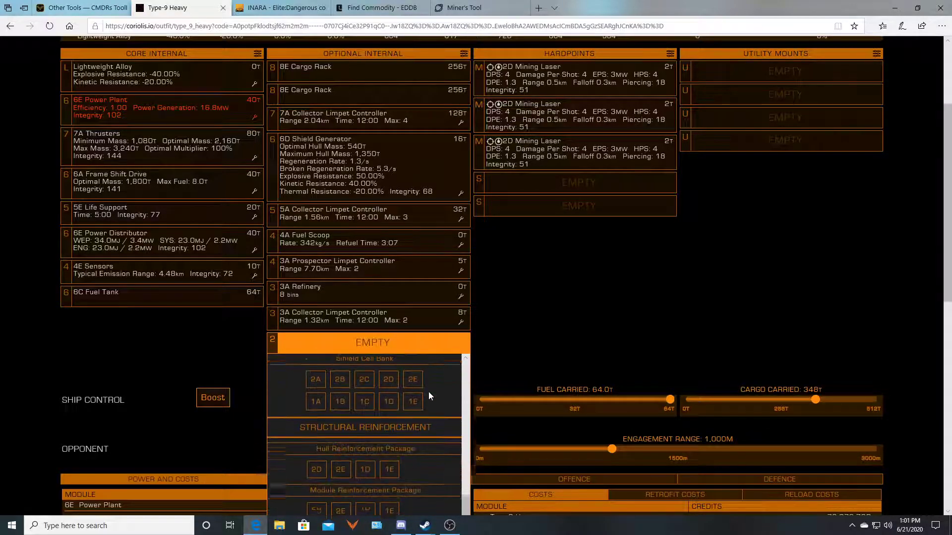
scroll(429, 391, down, 3)
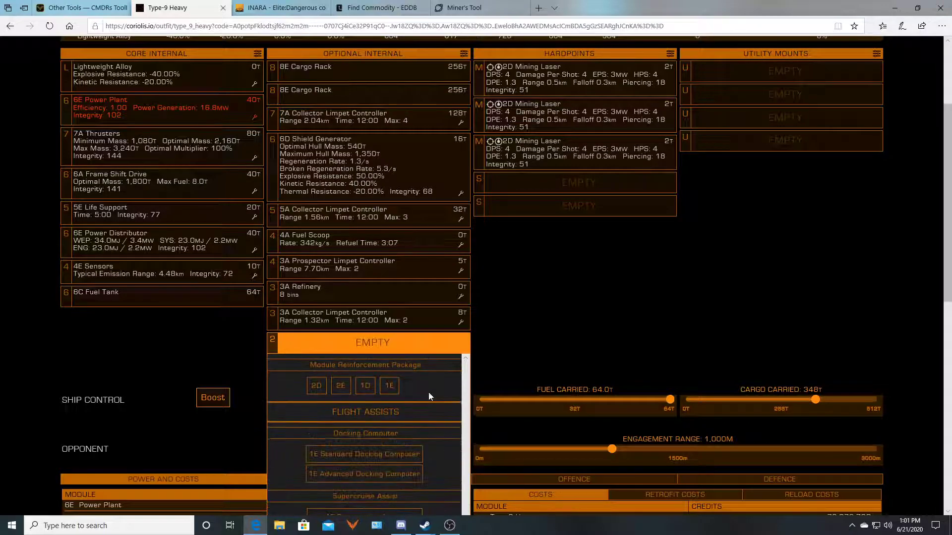
scroll(429, 391, down, 2)
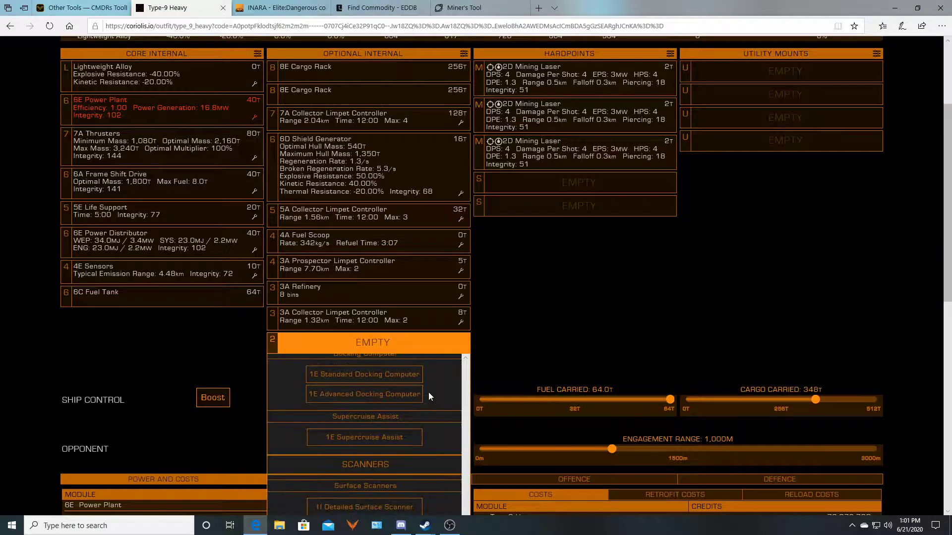
scroll(372, 496, down, 2)
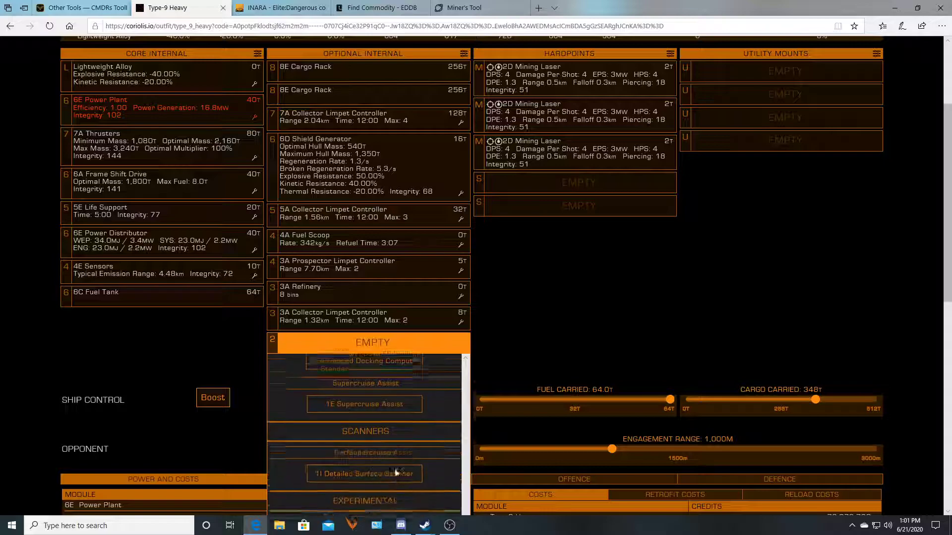
click(374, 467)
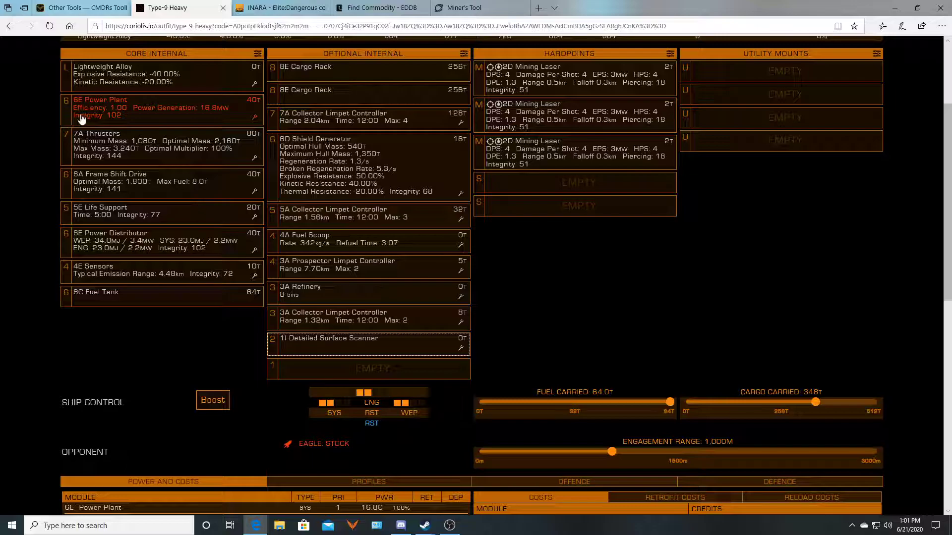
Check the build's retracted and deployed power usage, and try a 6D Power Plant in the core slot.
scroll(78, 122, down, 7)
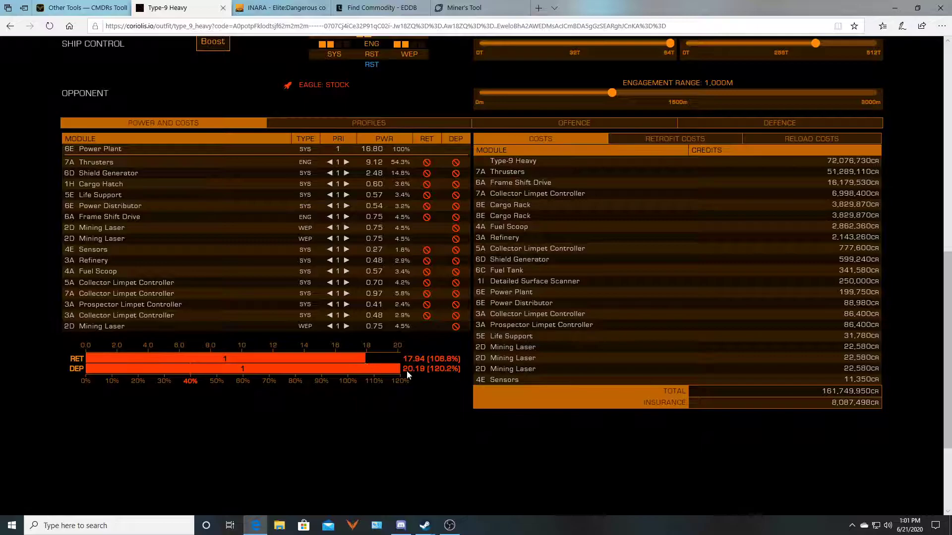
scroll(146, 399, up, 8)
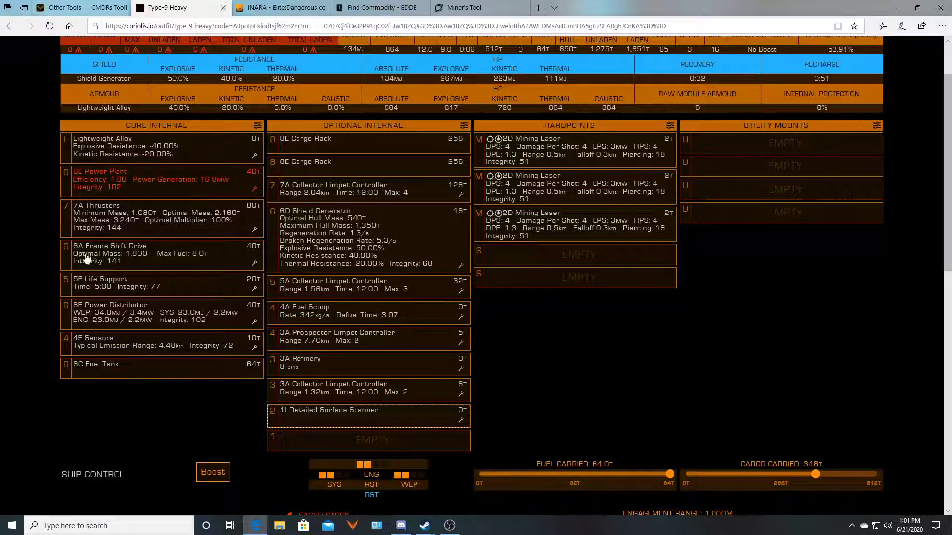
scroll(3, 299, down, 6)
scroll(42, 337, down, 2)
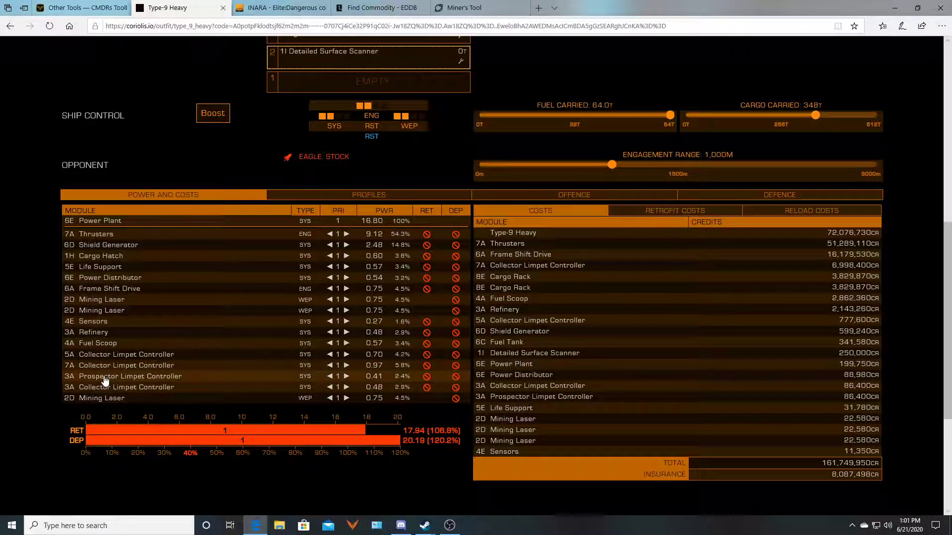
scroll(104, 380, up, 9)
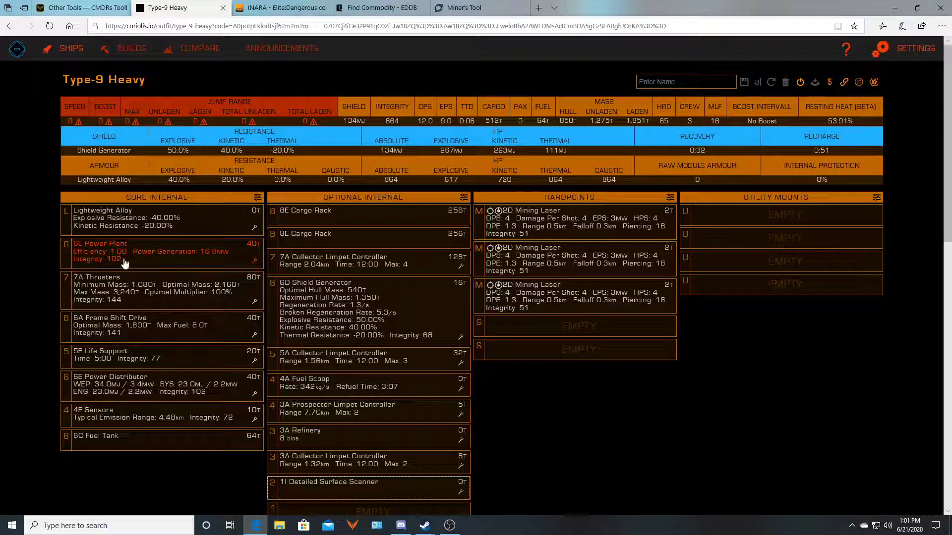
click(125, 264)
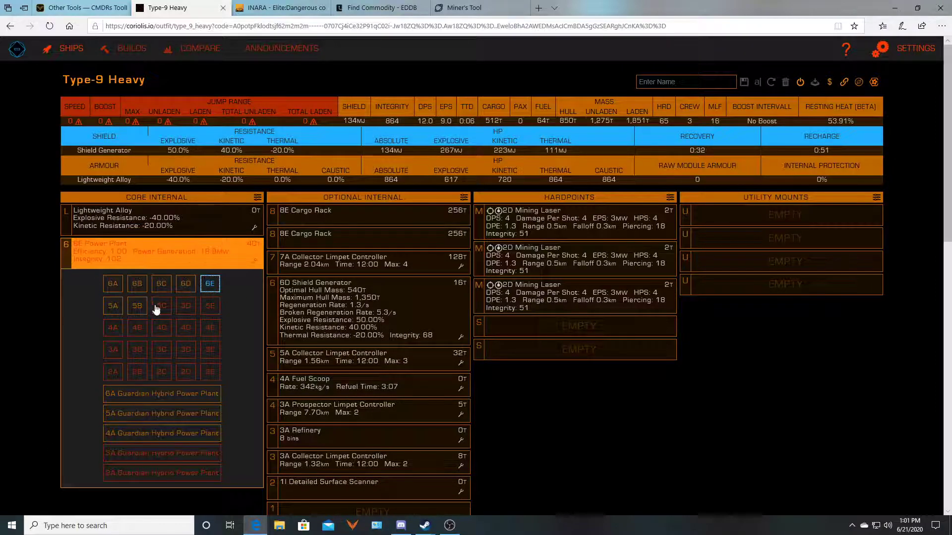
mouse_move(139, 336)
mouse_move(212, 399)
click(184, 291)
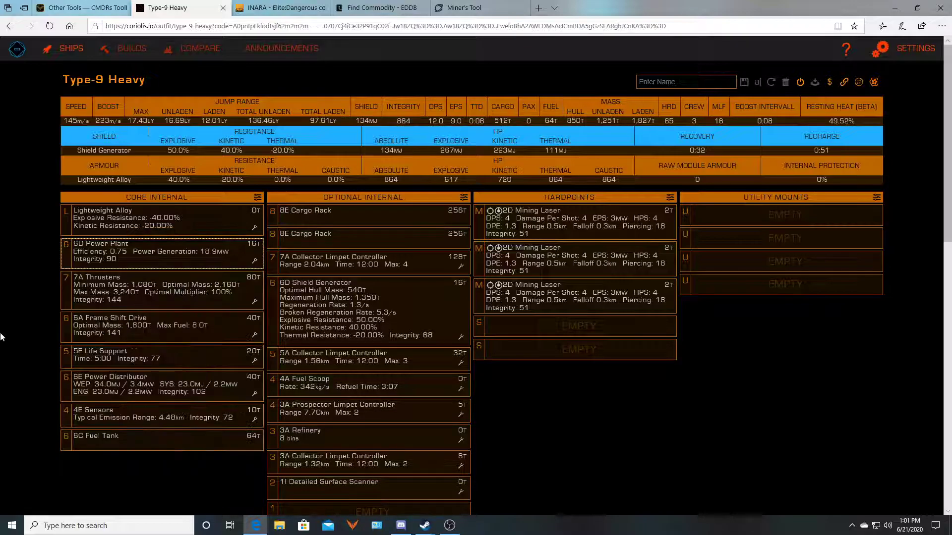
Recheck the power usage, replace the power plant with a 6A, and examine the updated power figures.
scroll(1, 337, down, 1)
scroll(2, 337, down, 10)
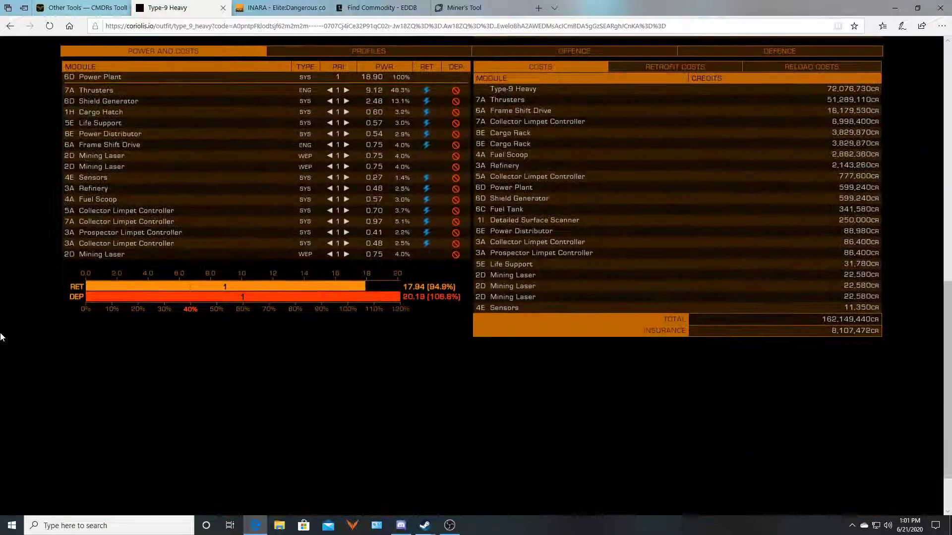
scroll(115, 323, up, 10)
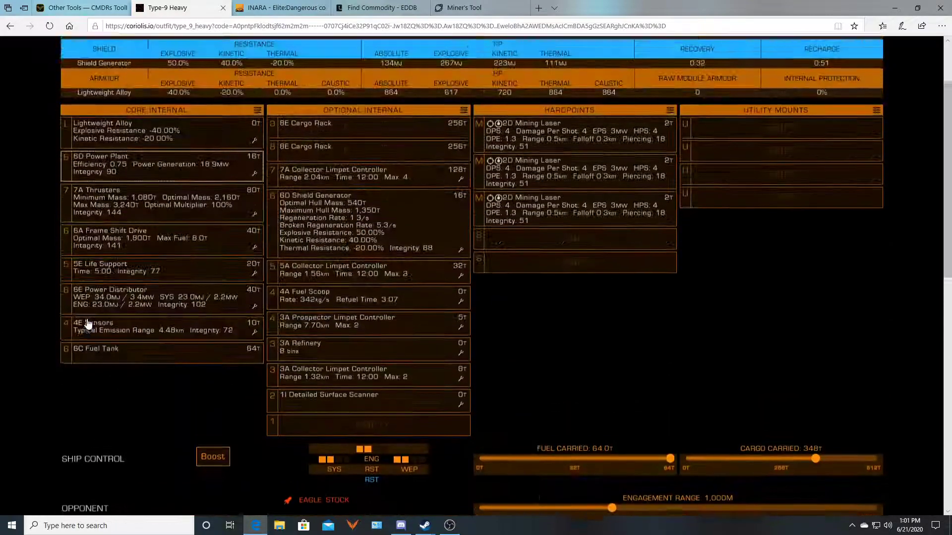
click(170, 190)
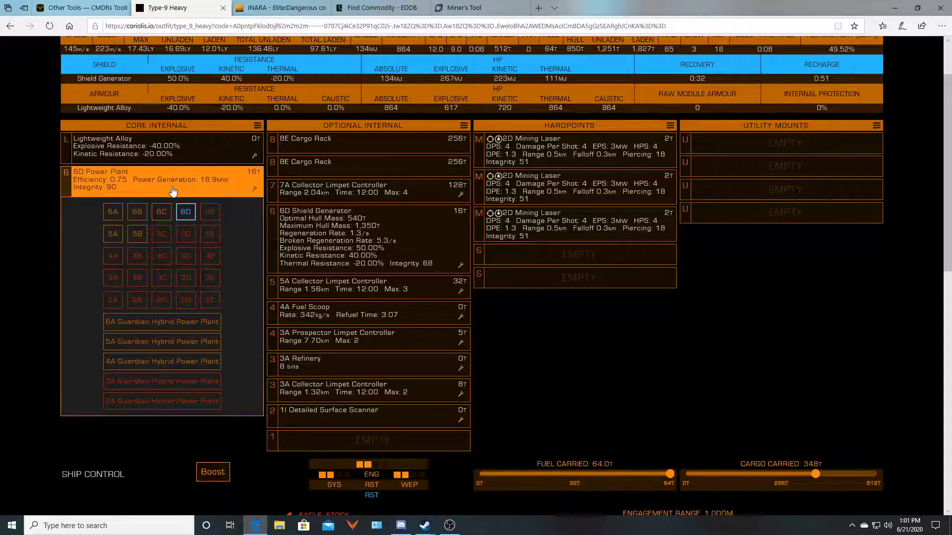
click(119, 211)
scroll(28, 242, down, 10)
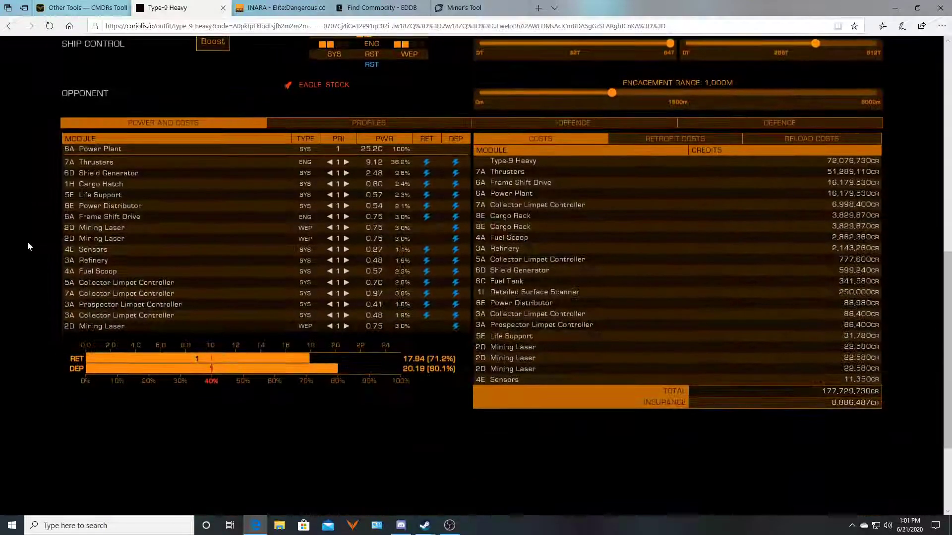
Upgrade the core power distributor to a 6A.
scroll(18, 347, up, 6)
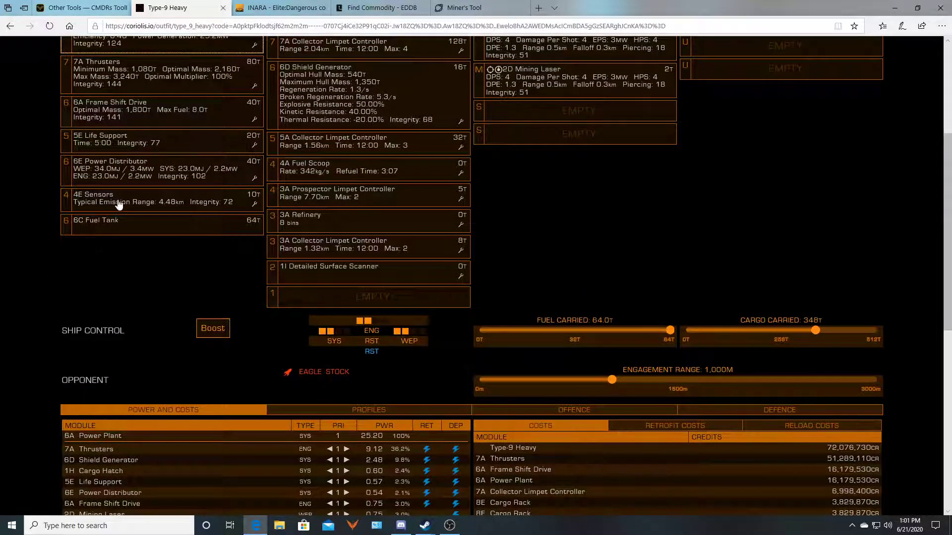
click(110, 176)
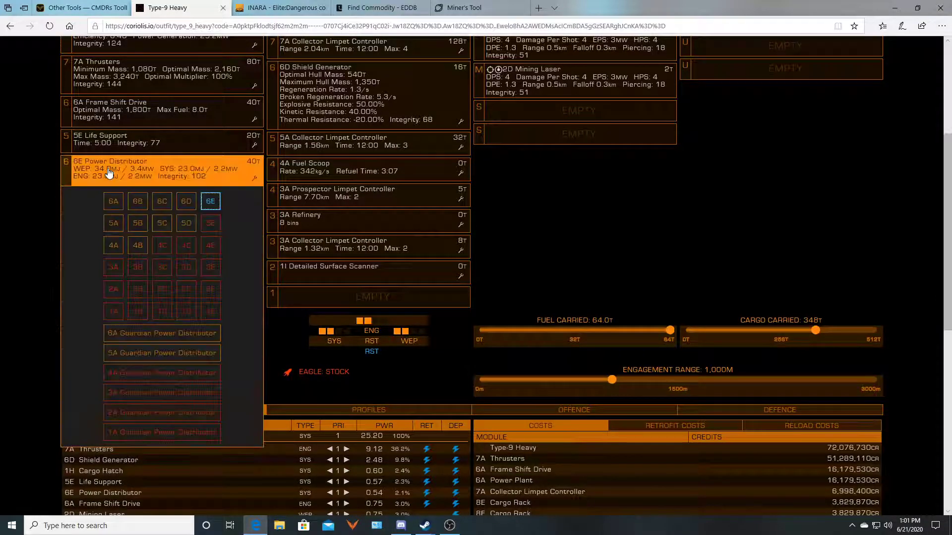
click(114, 200)
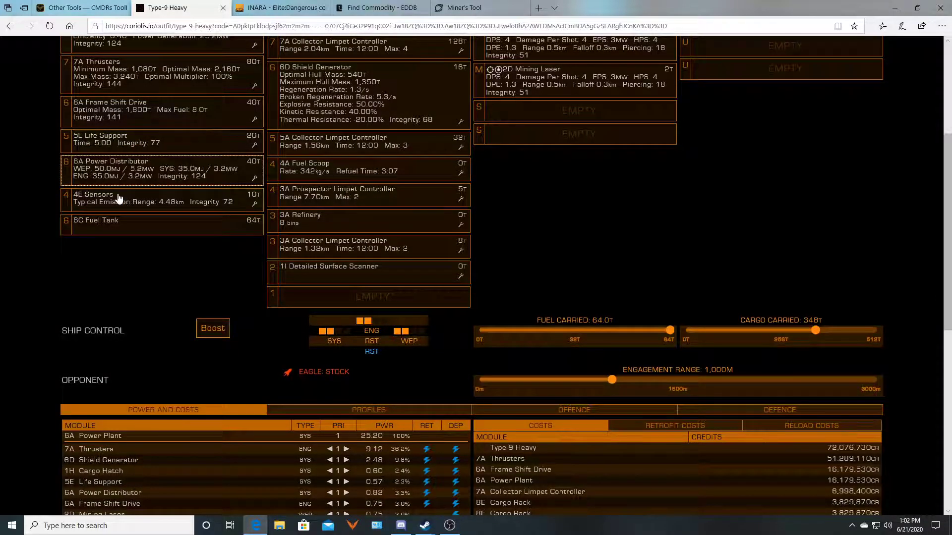
Fit 5D Life Support and 4D Sensors in the core internal slots.
click(125, 151)
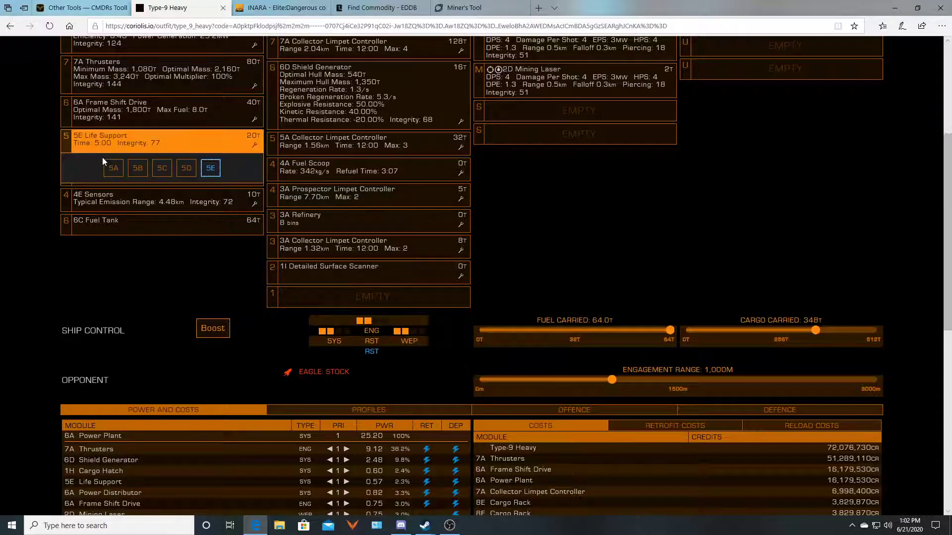
click(185, 169)
click(179, 203)
click(191, 226)
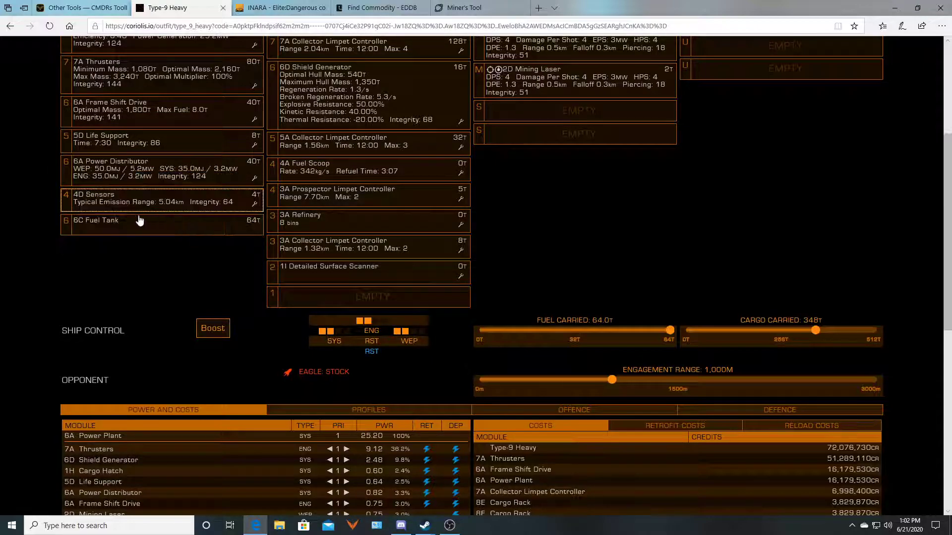
Set the cargo carried to 512 T and review the finished build's power, costs and ship statistics.
scroll(2, 242, up, 2)
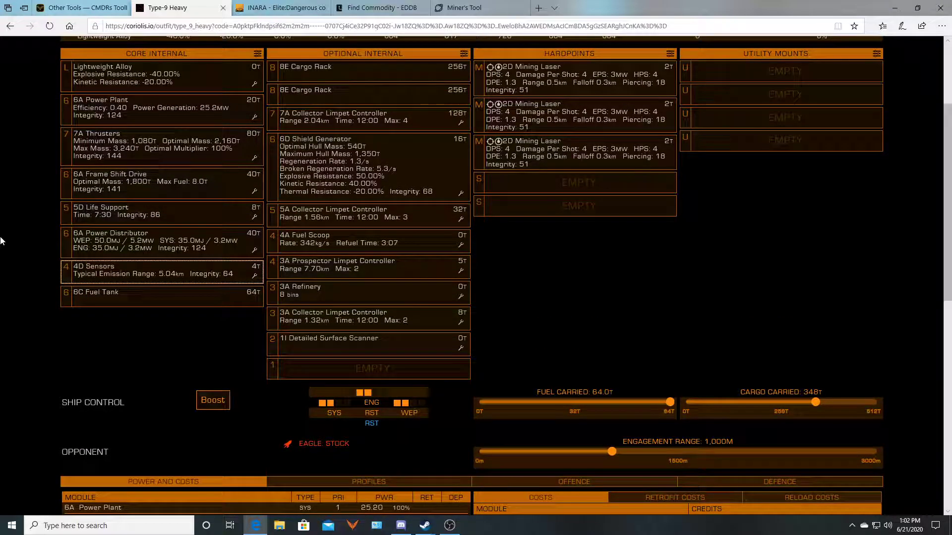
scroll(2, 242, down, 5)
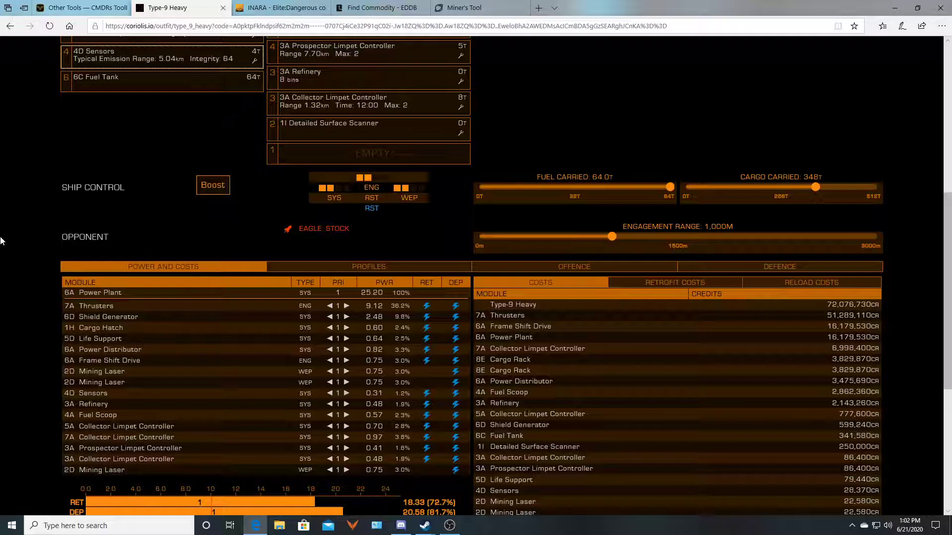
drag(816, 187, 874, 184)
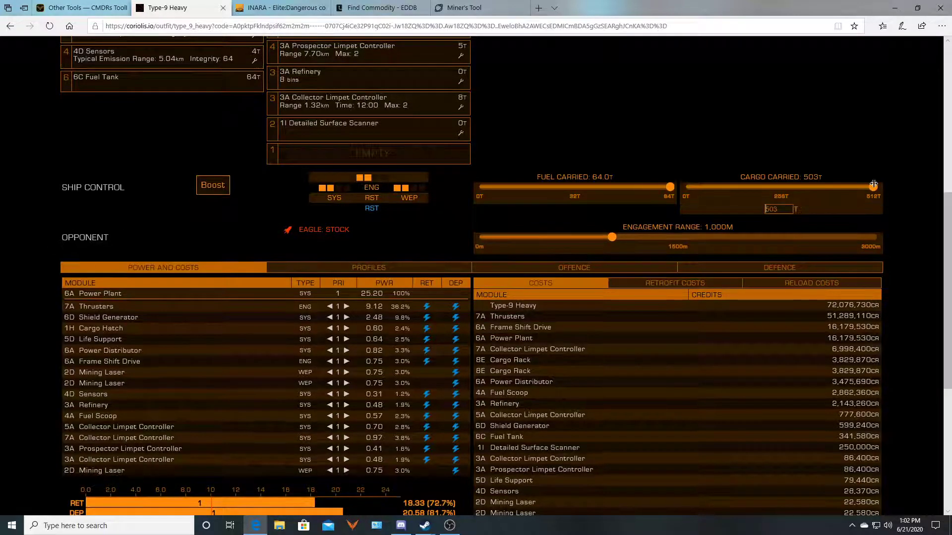
text(512)
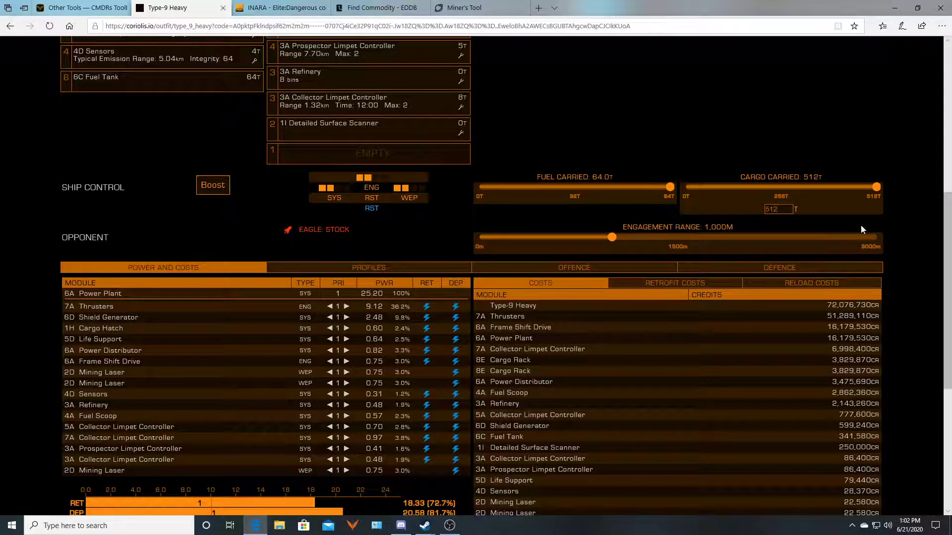
key(Return)
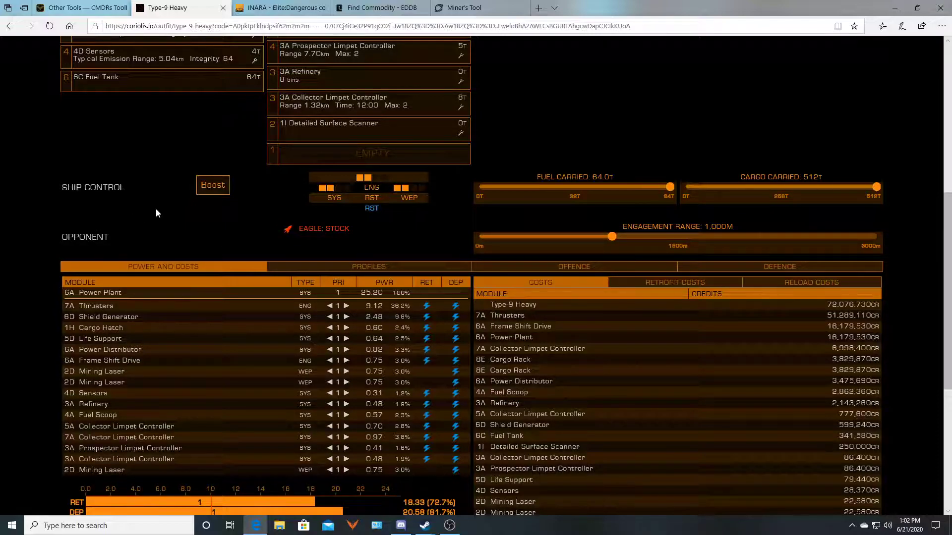
scroll(140, 212, down, 3)
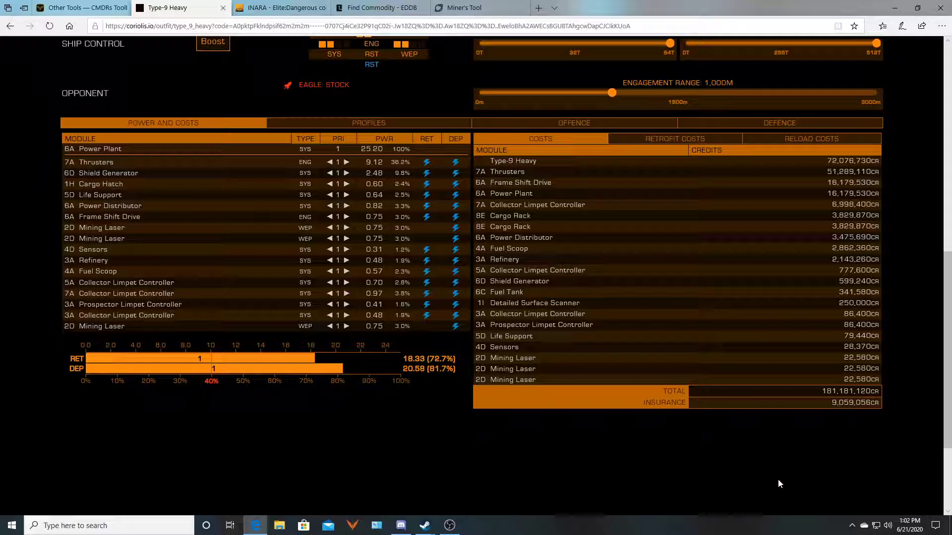
scroll(750, 476, up, 10)
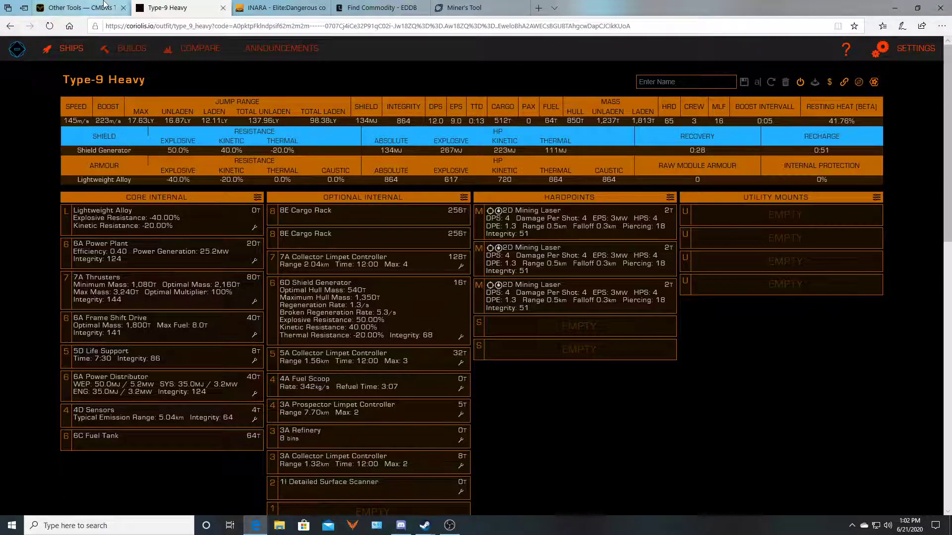
Switch to the CMDRS Toolbox site and open its Mining ship builds page.
click(91, 11)
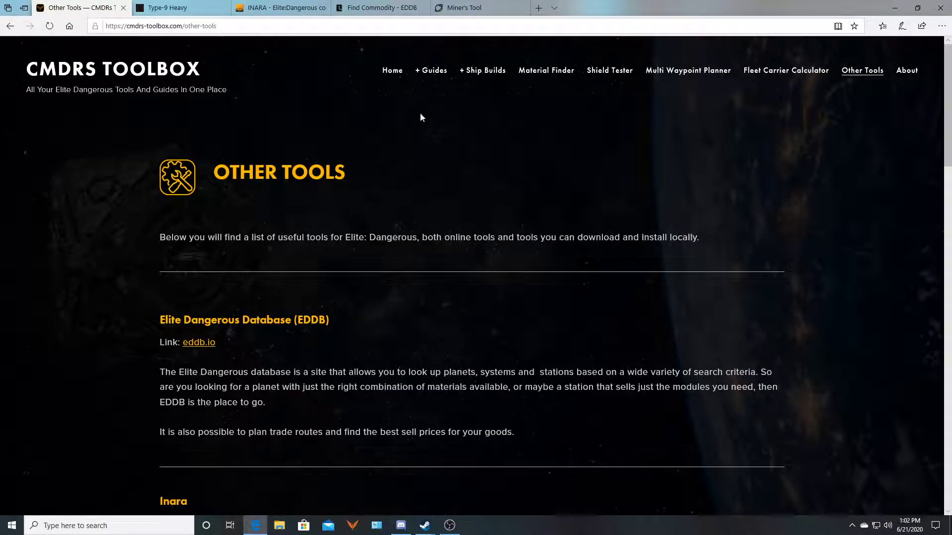
mouse_move(473, 78)
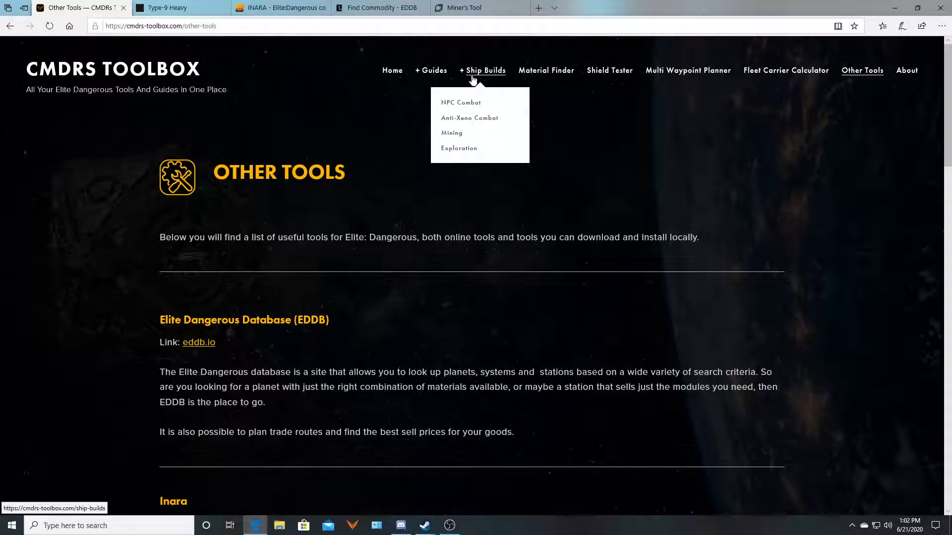
click(468, 139)
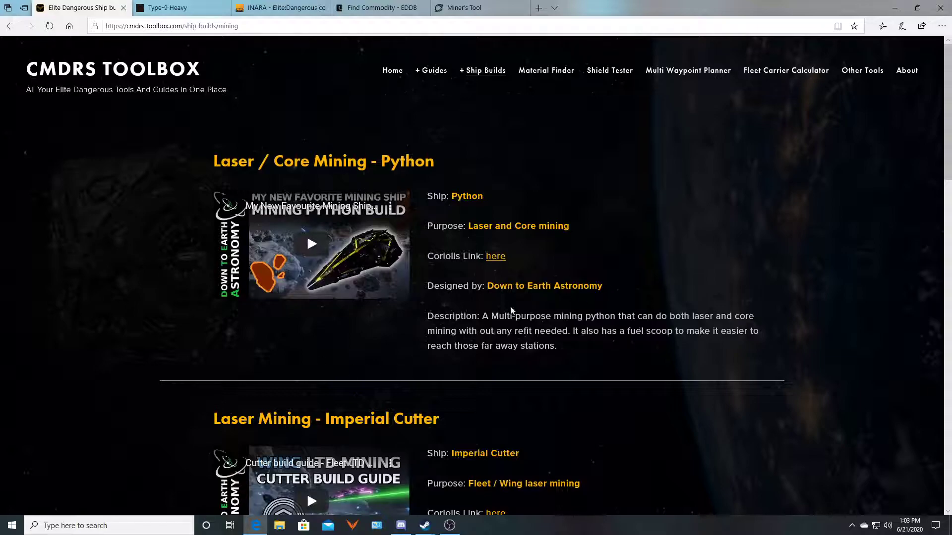
Look through the ready-made mining builds on the page, from the laser/core Python to the no-engineering core mining Python.
scroll(172, 358, down, 2)
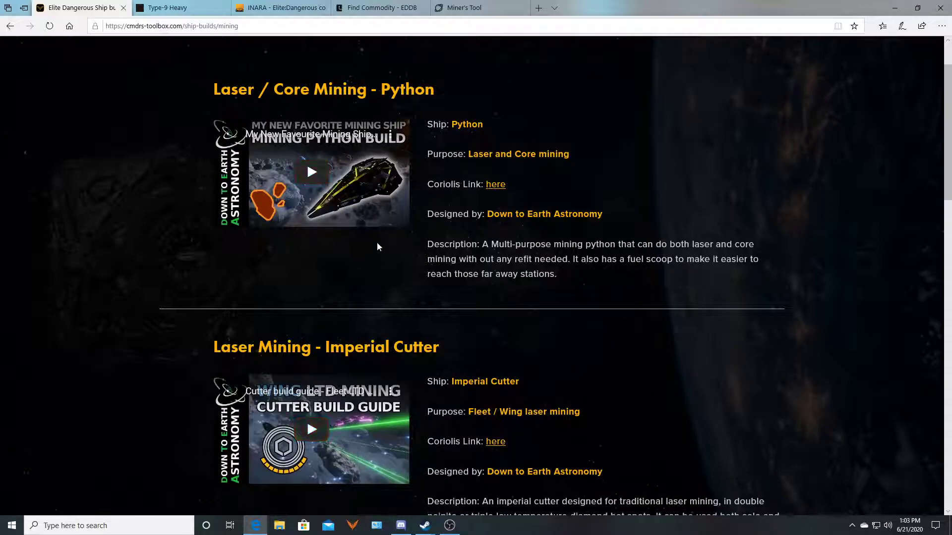
scroll(708, 351, down, 5)
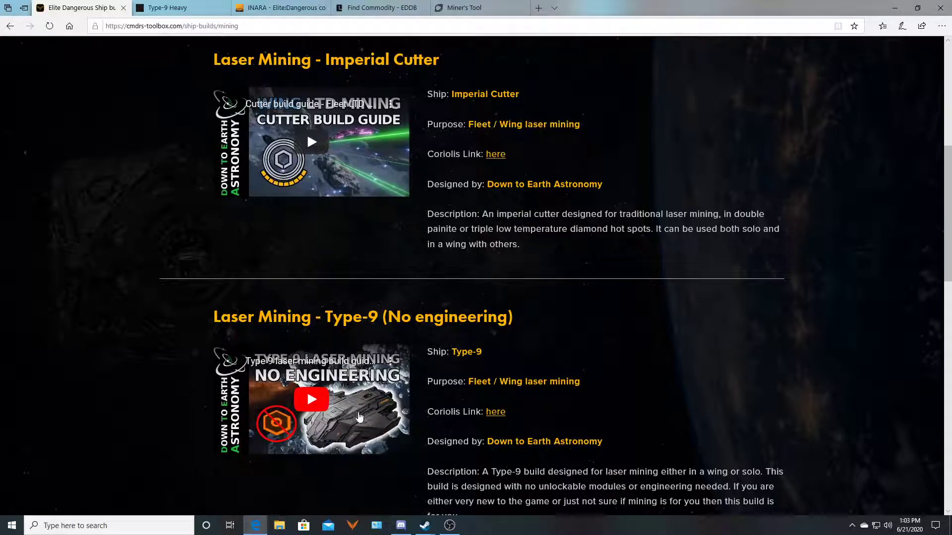
scroll(353, 412, down, 5)
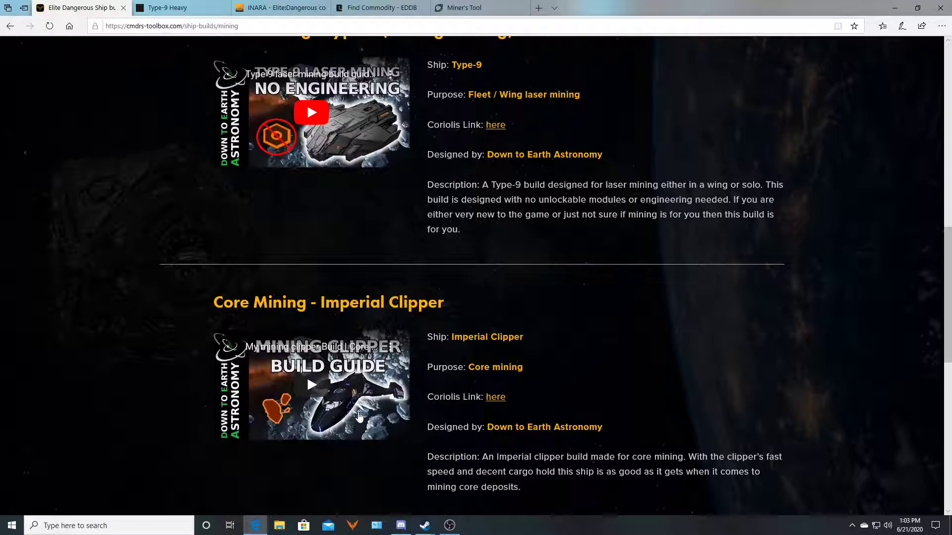
scroll(359, 417, down, 4)
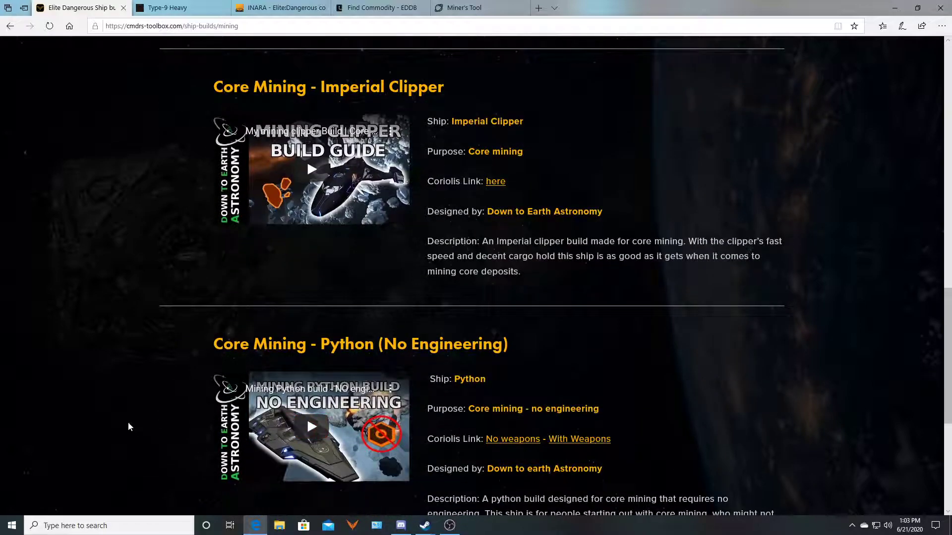
scroll(127, 424, down, 5)
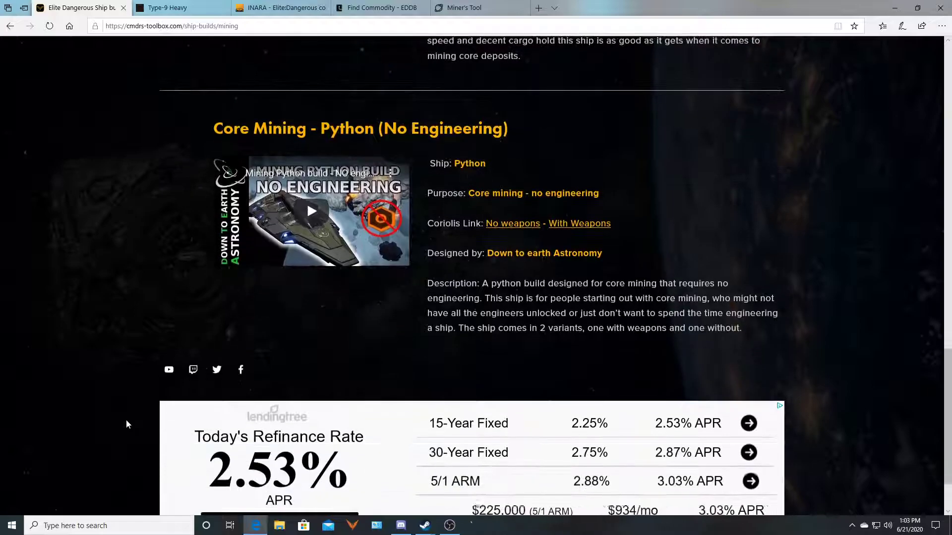
scroll(126, 424, up, 15)
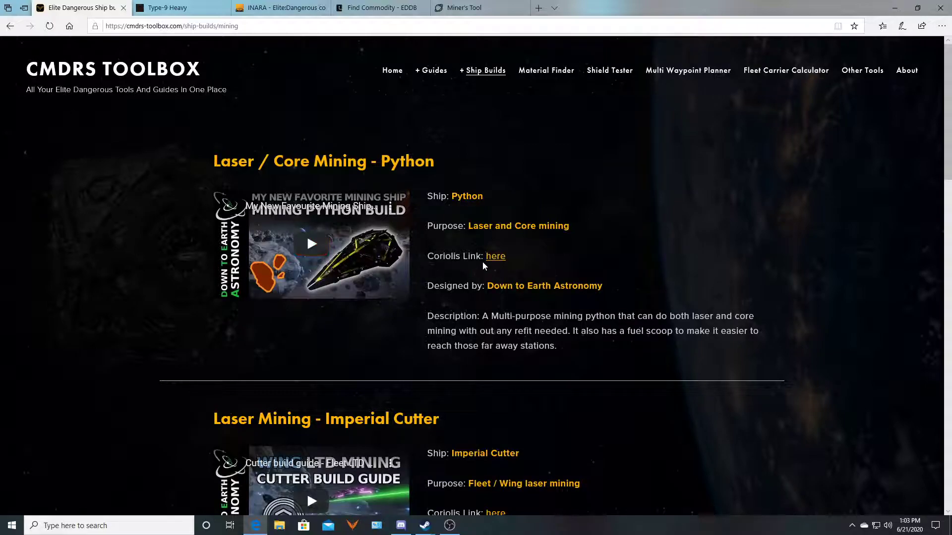
Open the Coriolis build of the Laser / Core Mining Python and review its modules, power use and total cost.
click(495, 257)
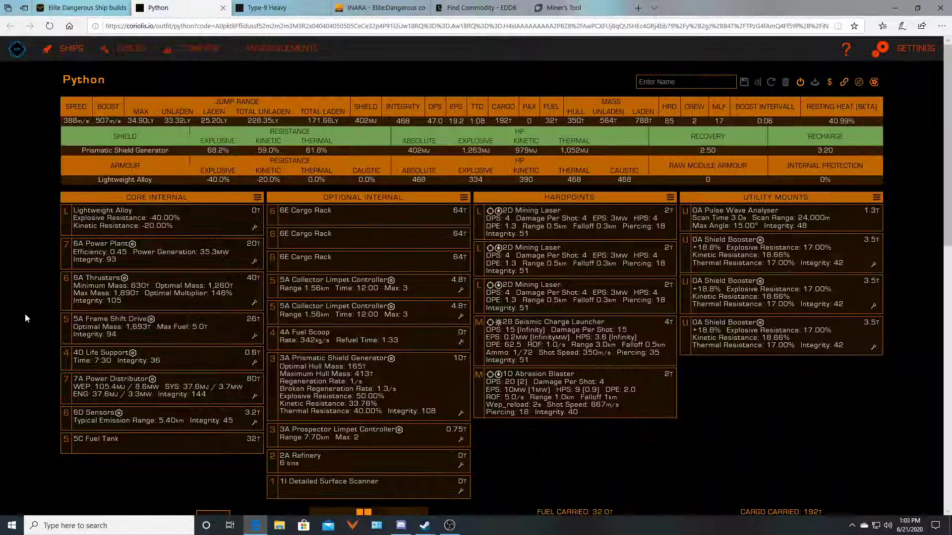
scroll(25, 313, down, 10)
scroll(25, 314, down, 3)
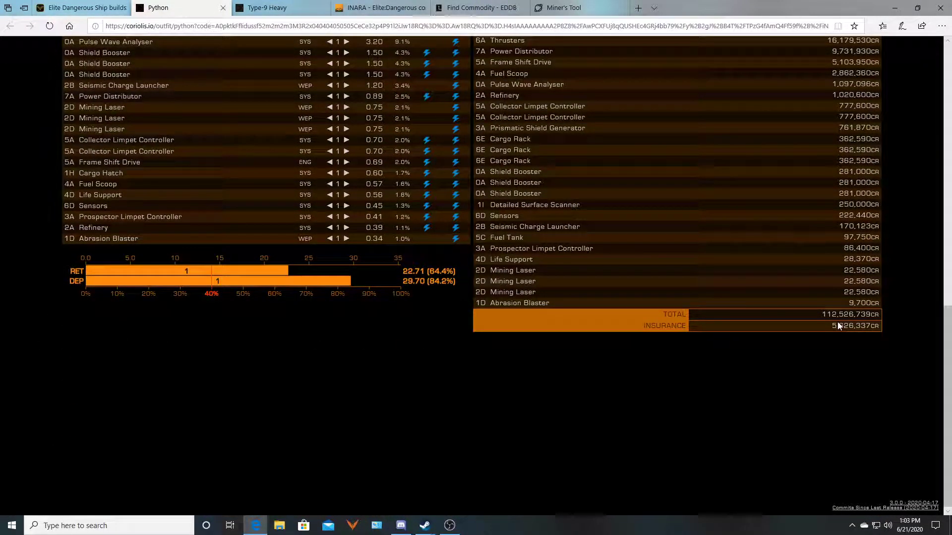
scroll(215, 322, up, 7)
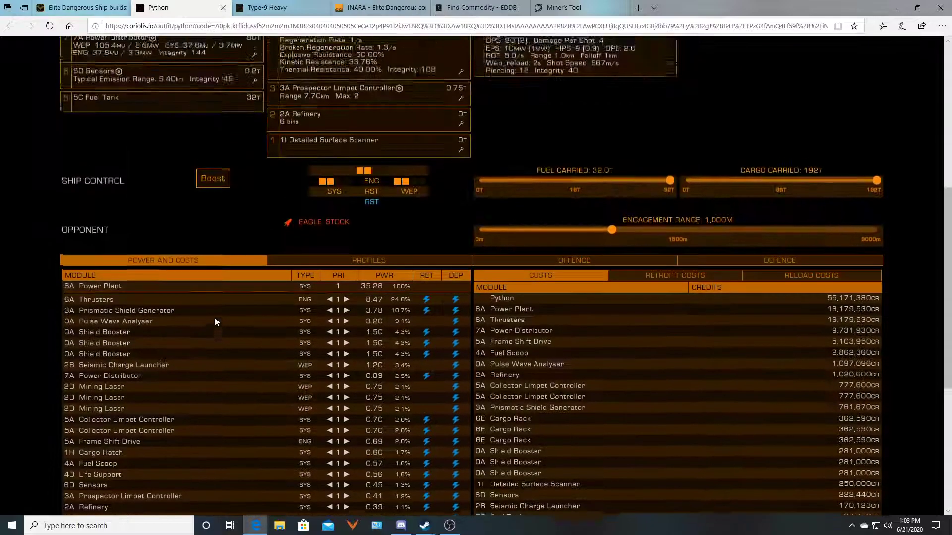
scroll(215, 322, up, 3)
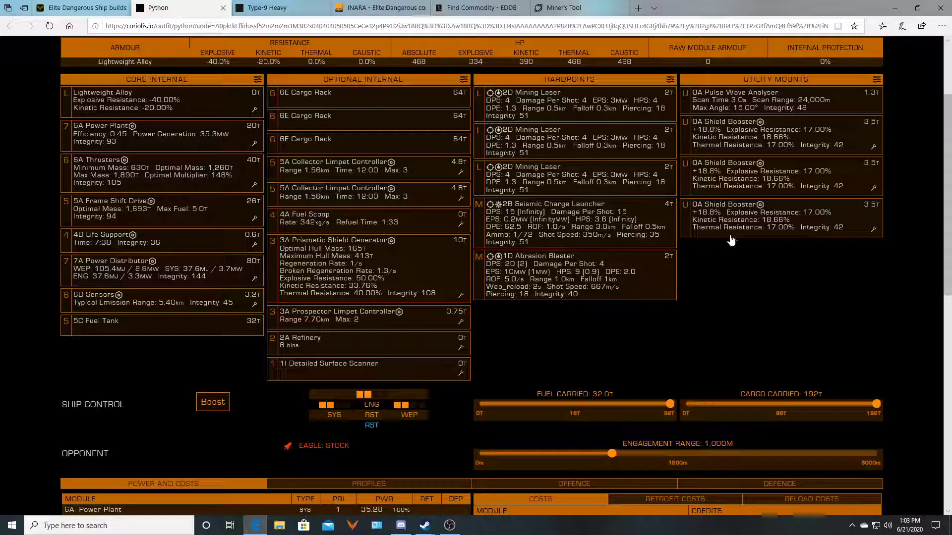
scroll(886, 287, down, 4)
scroll(886, 286, down, 6)
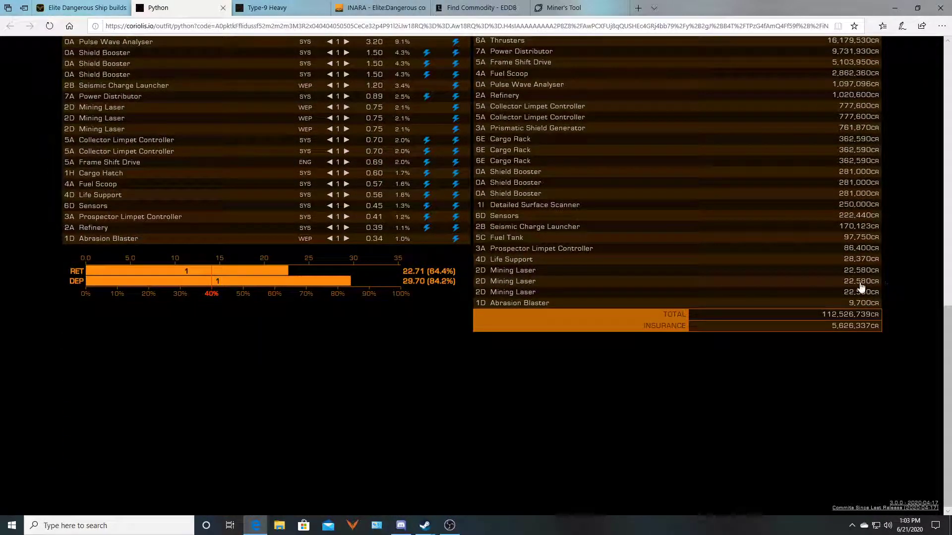
Switch to the Type-9 Heavy build and check its cost breakdown for comparison with the Python.
click(105, 5)
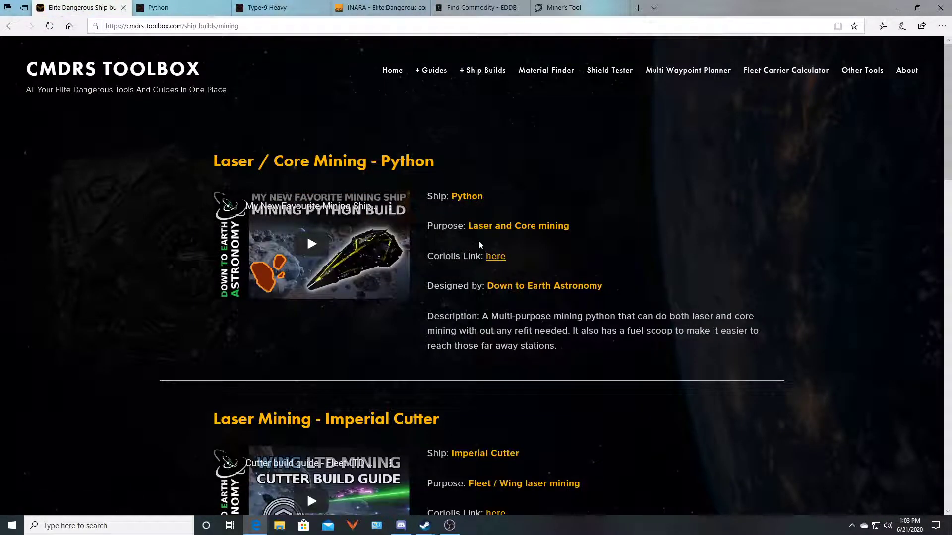
click(275, 8)
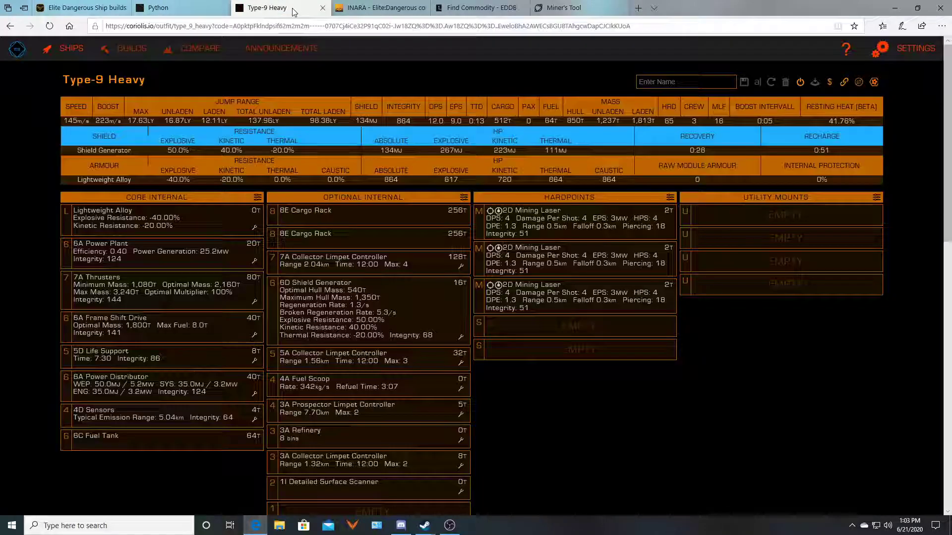
scroll(446, 209, down, 8)
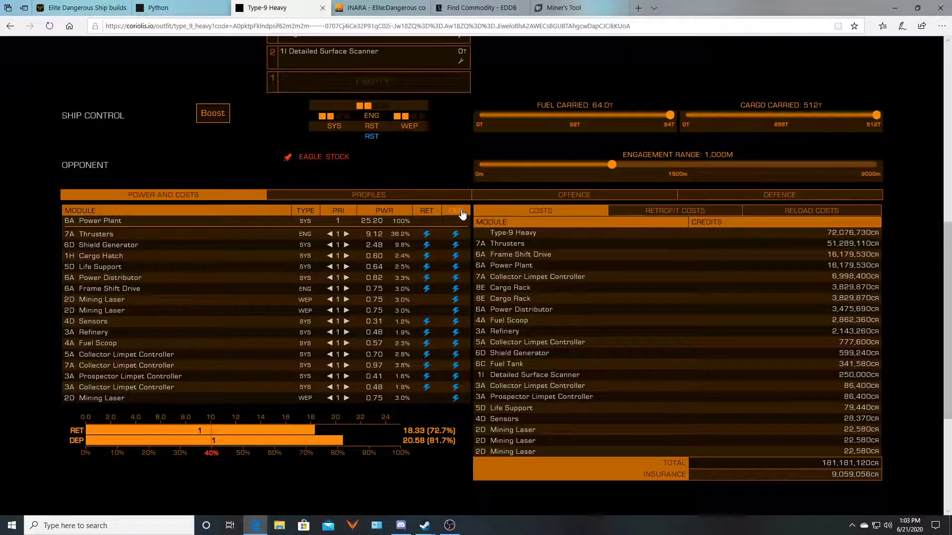
scroll(446, 223, up, 8)
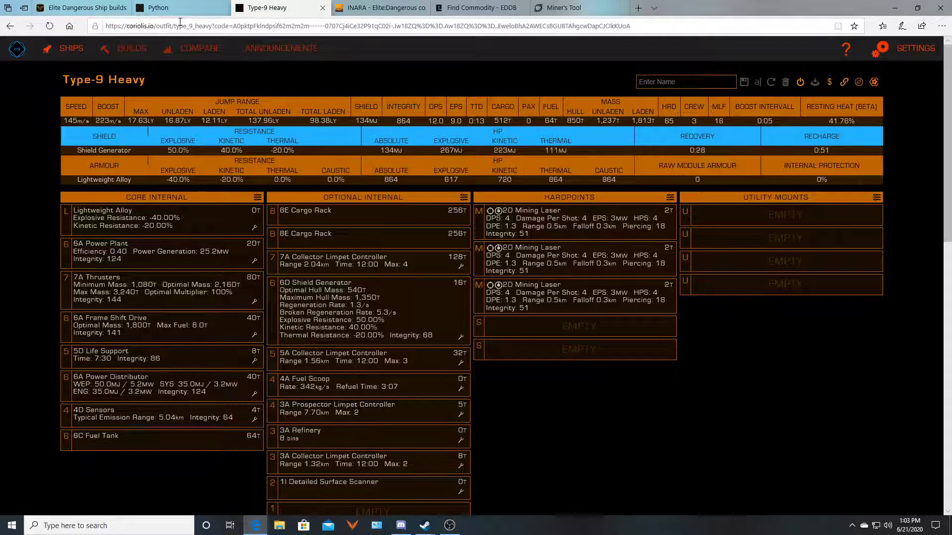
Return to the Python build and review its hardpoints, internal modules, utility mounts and costs again.
mouse_move(182, 5)
click(164, 14)
scroll(87, 338, up, 10)
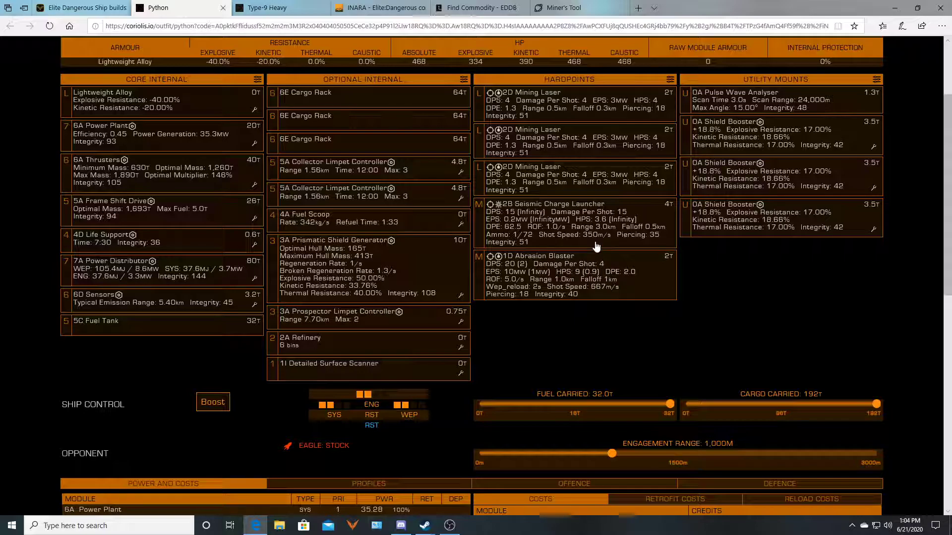
scroll(597, 246, up, 3)
scroll(595, 248, down, 10)
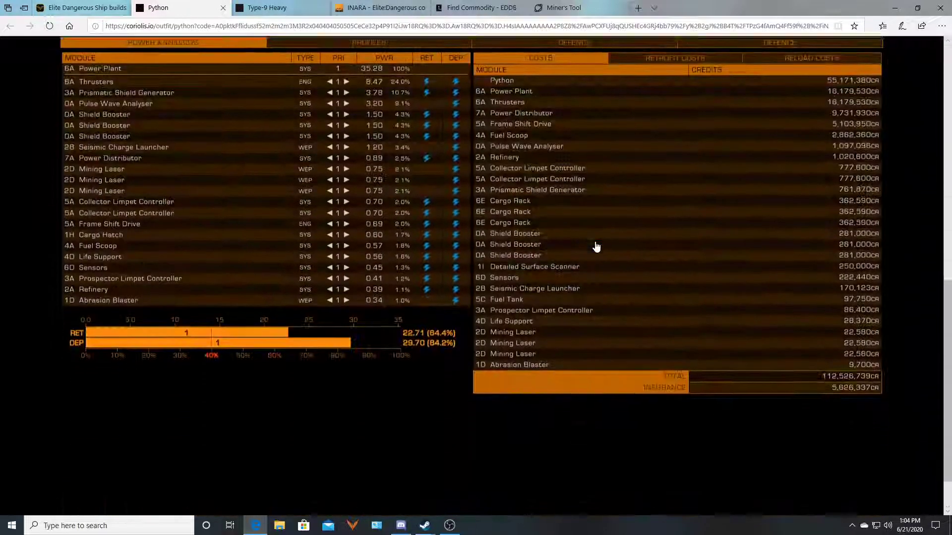
scroll(461, 357, up, 5)
scroll(410, 353, up, 6)
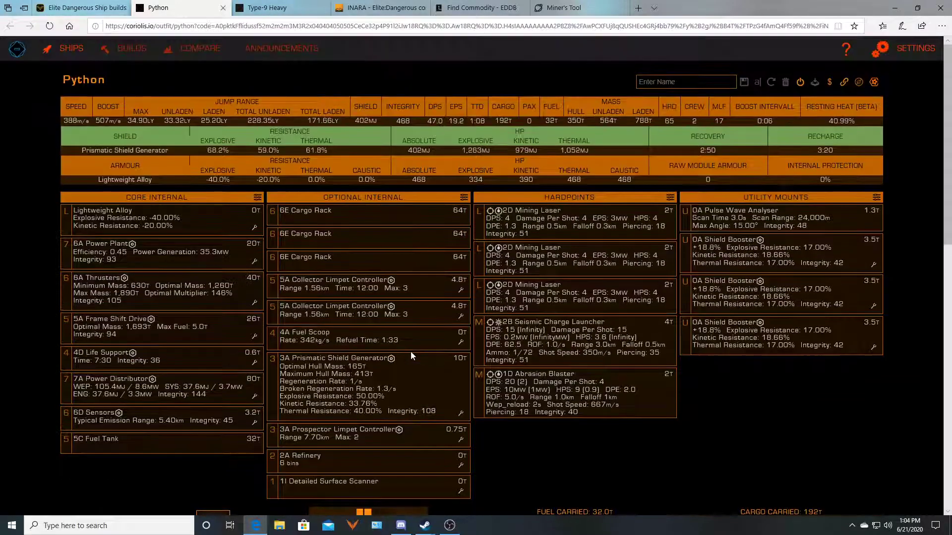
Close the Python build's tab and take the Type-9 Heavy tab back to the Coriolis ship list.
click(107, 10)
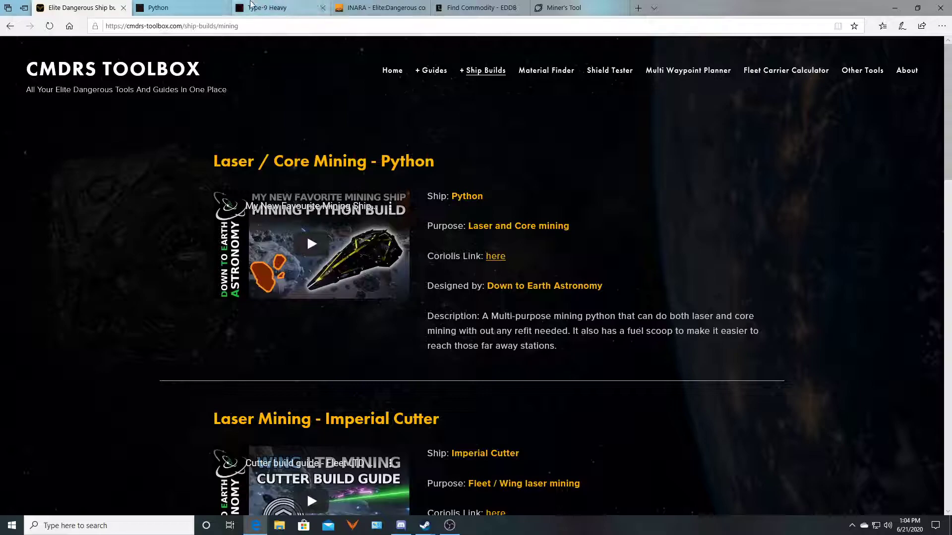
click(223, 8)
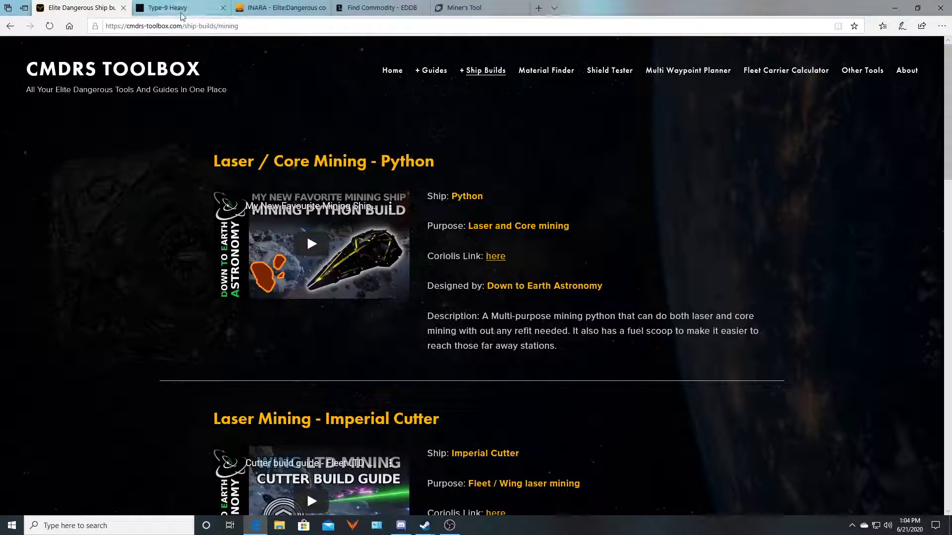
click(208, 10)
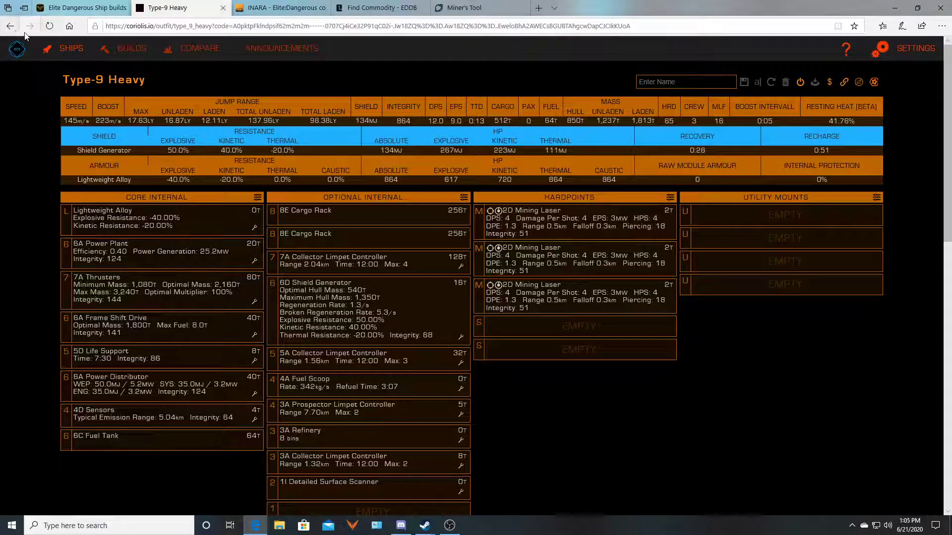
click(10, 26)
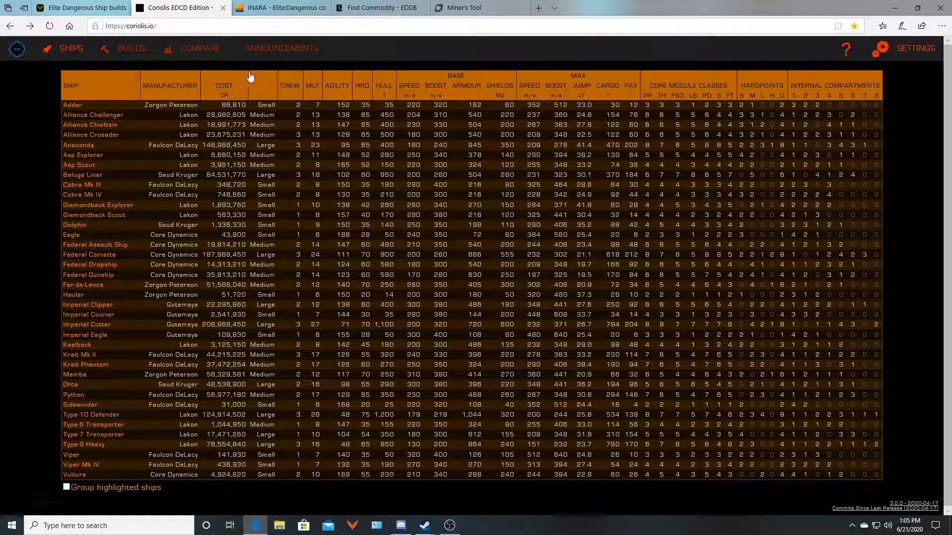
Open the Material Finder on the CMDRS Toolbox site and look through its table of engineering materials.
mouse_move(367, 11)
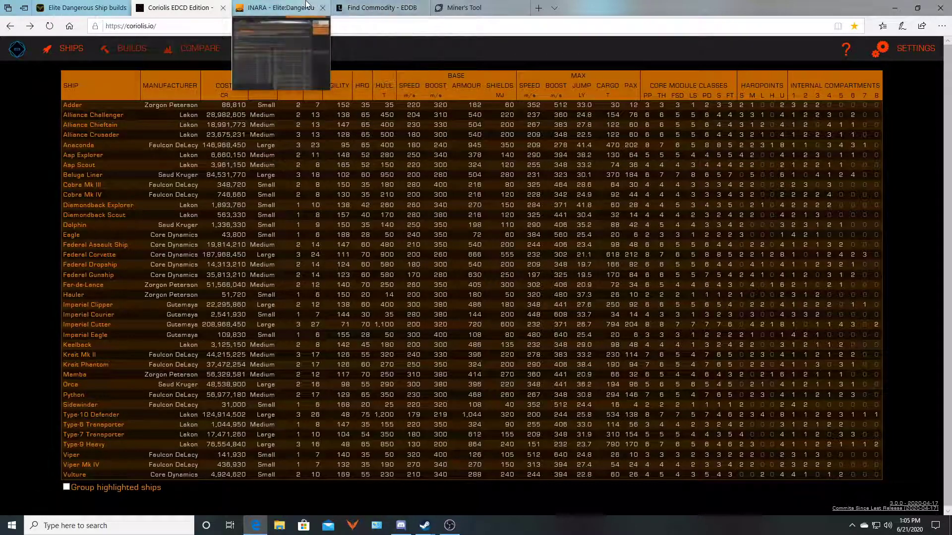
click(77, 6)
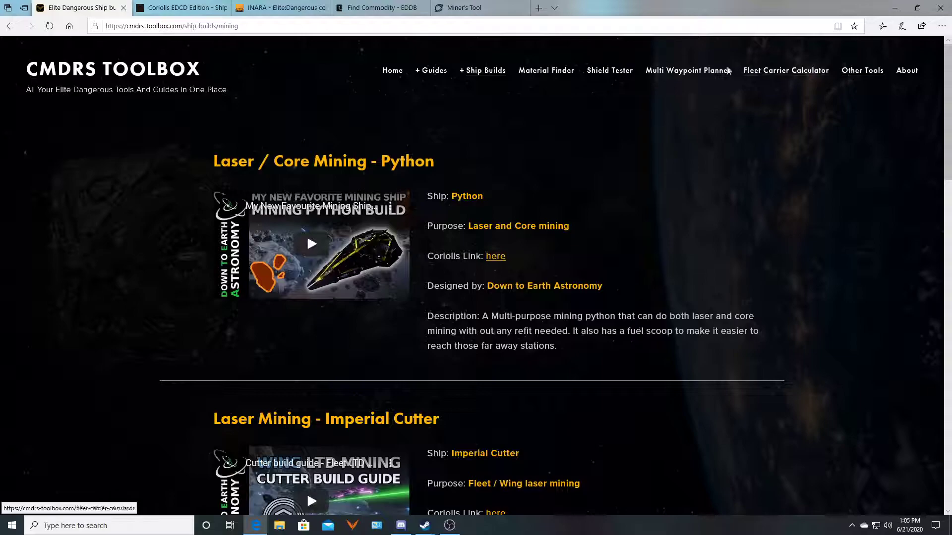
click(553, 77)
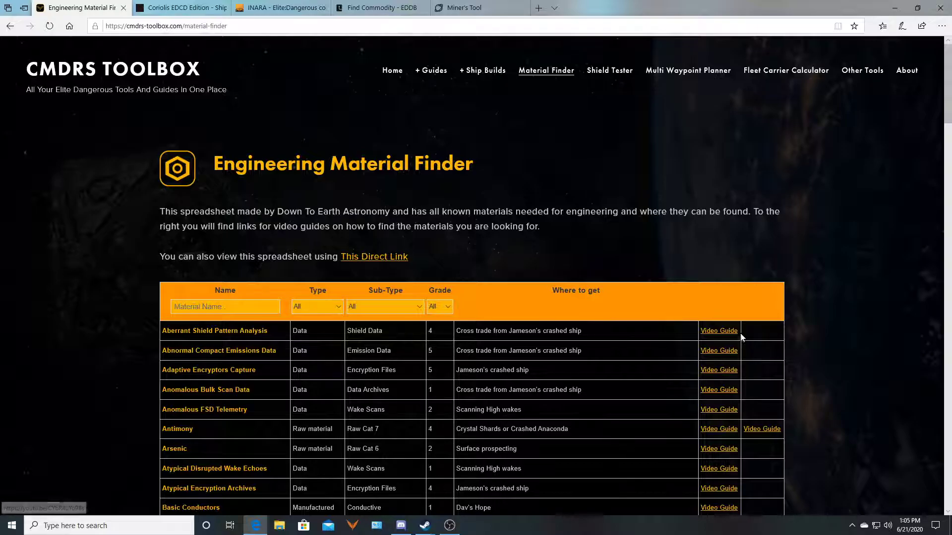
scroll(724, 405, down, 12)
scroll(724, 408, down, 20)
scroll(725, 408, up, 20)
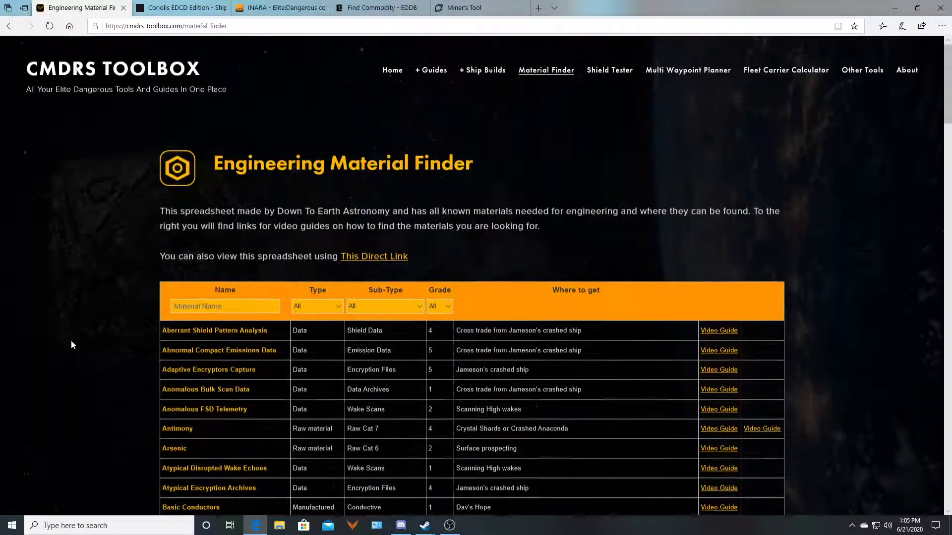